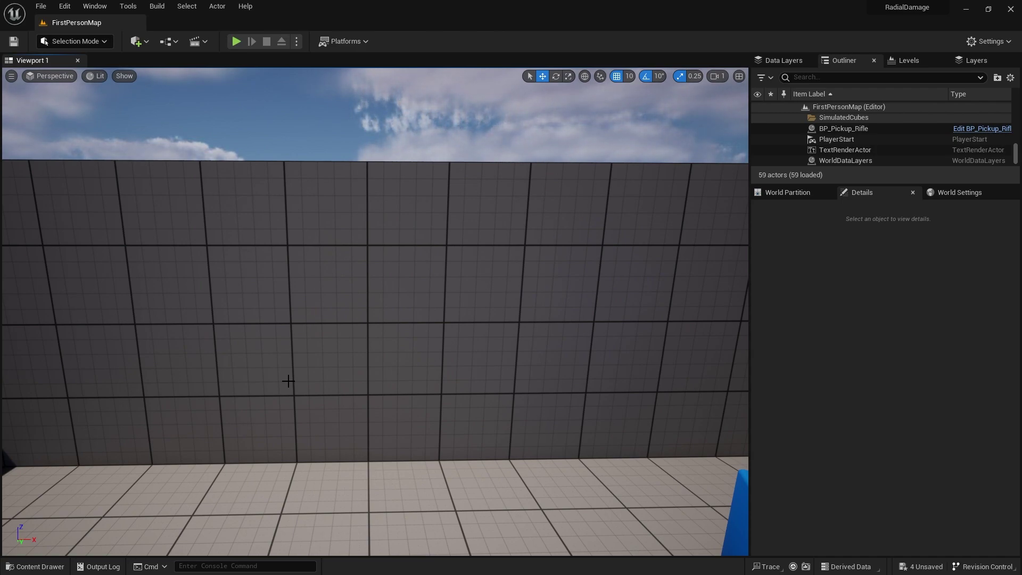
Step: Place a NewBlueprint decal actor on the grey wall and switch to rotating it so the sign stands upright
{"action": "left_click", "coordinate": [34, 566]}
{"action": "left_click_drag", "start_coordinate": [628, 394], "coordinate": [376, 277]}
{"action": "key", "text": "e"}
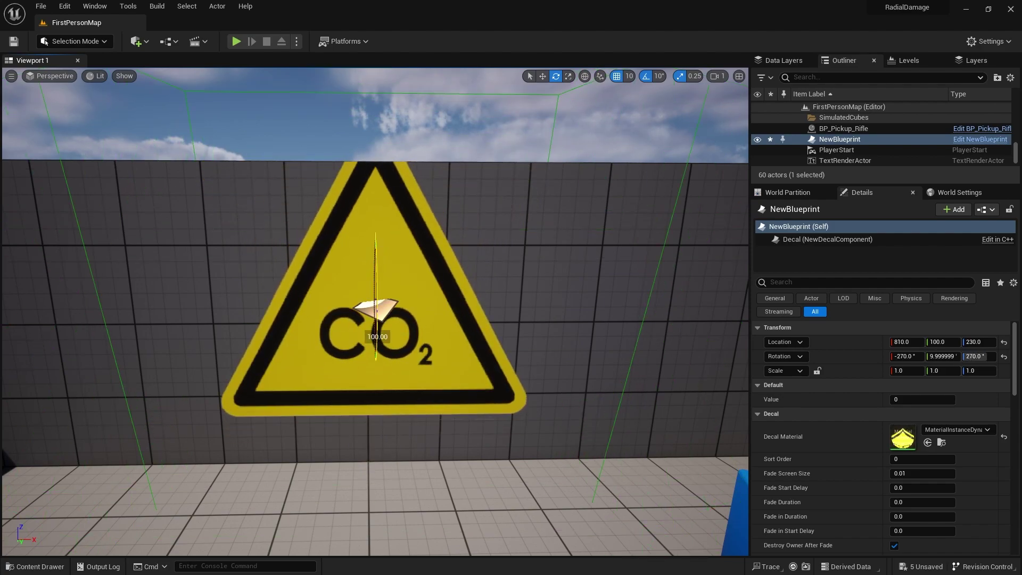
Step: Scale the wall decal uniformly down to about 0.4 and set its Value to 4
{"action": "key", "text": "r"}
{"action": "mouse_move", "coordinate": [378, 294]}
{"action": "left_mouse_down"}
{"action": "mouse_move", "coordinate": [362, 298]}
{"action": "mouse_move", "coordinate": [368, 292]}
{"action": "left_mouse_up"}
{"action": "right_click_drag", "start_coordinate": [368, 291], "coordinate": [476, 253]}
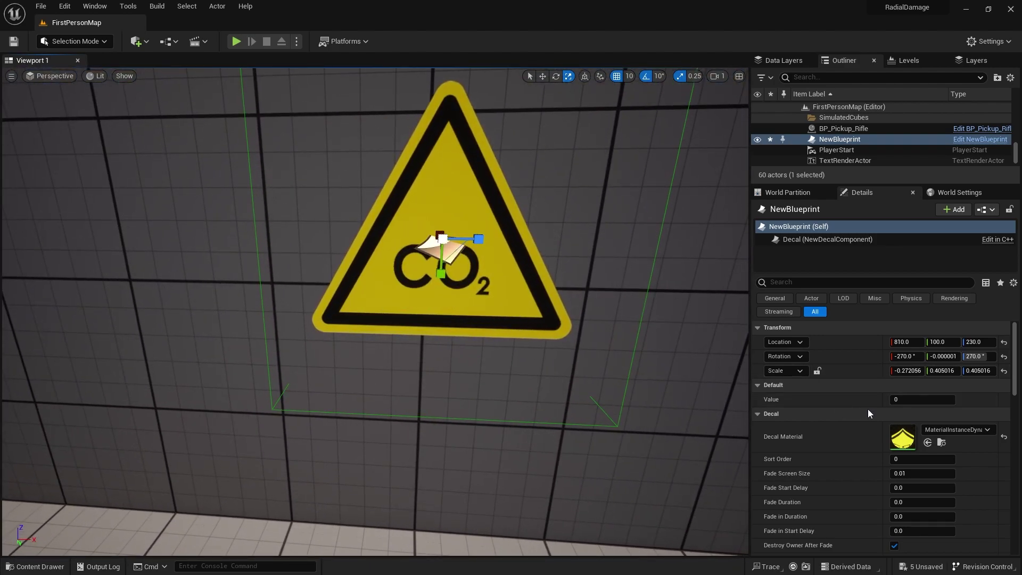
{"action": "left_click_drag", "start_coordinate": [899, 399], "coordinate": [929, 399]}
{"action": "scroll", "coordinate": [584, 363], "scroll_direction": "down", "scroll_amount": 5}
Step: Duplicate the sign decal about 220 units along X on the wall and set the copy's Value to 3
{"action": "key", "text": "w"}
{"action": "left_click_drag", "start_coordinate": [380, 247], "coordinate": [570, 247], "text": "alt"}
{"action": "mouse_move", "coordinate": [905, 403]}
{"action": "left_mouse_down"}
{"action": "mouse_move", "coordinate": [916, 403]}
{"action": "mouse_move", "coordinate": [904, 403]}
{"action": "left_mouse_up"}
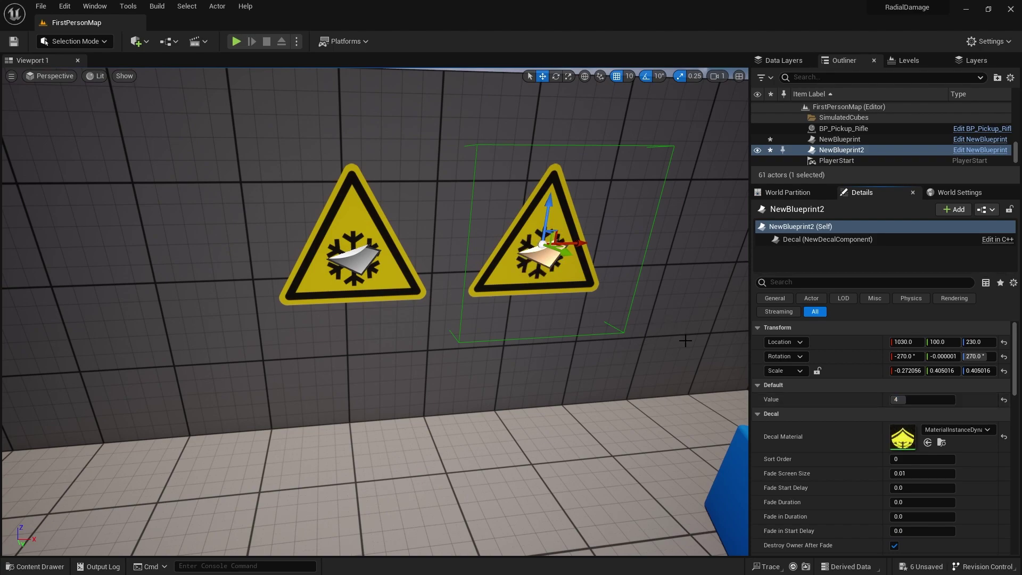
{"action": "left_click_drag", "start_coordinate": [905, 399], "coordinate": [899, 400]}
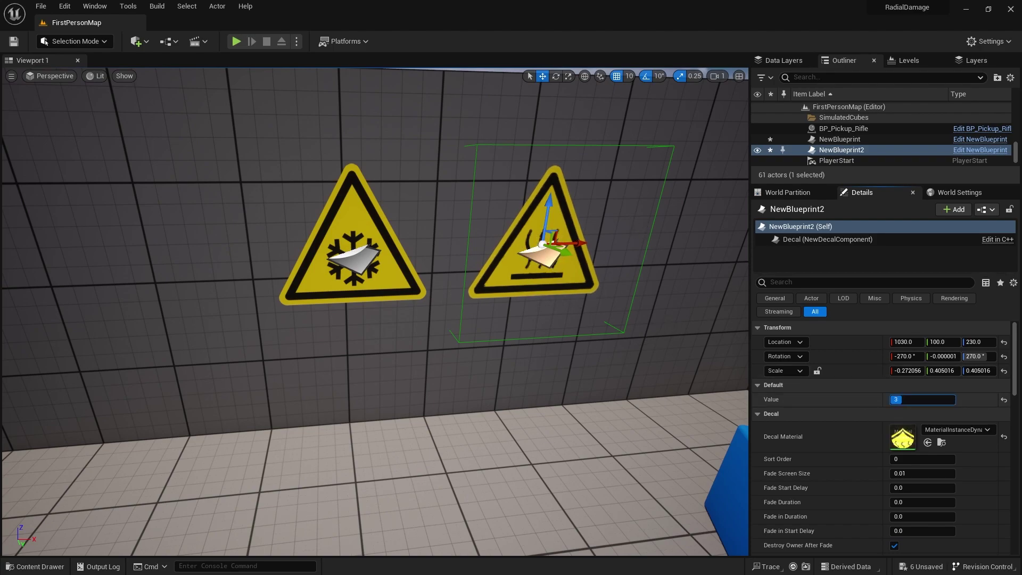
{"action": "right_click_drag", "start_coordinate": [372, 319], "coordinate": [373, 192]}
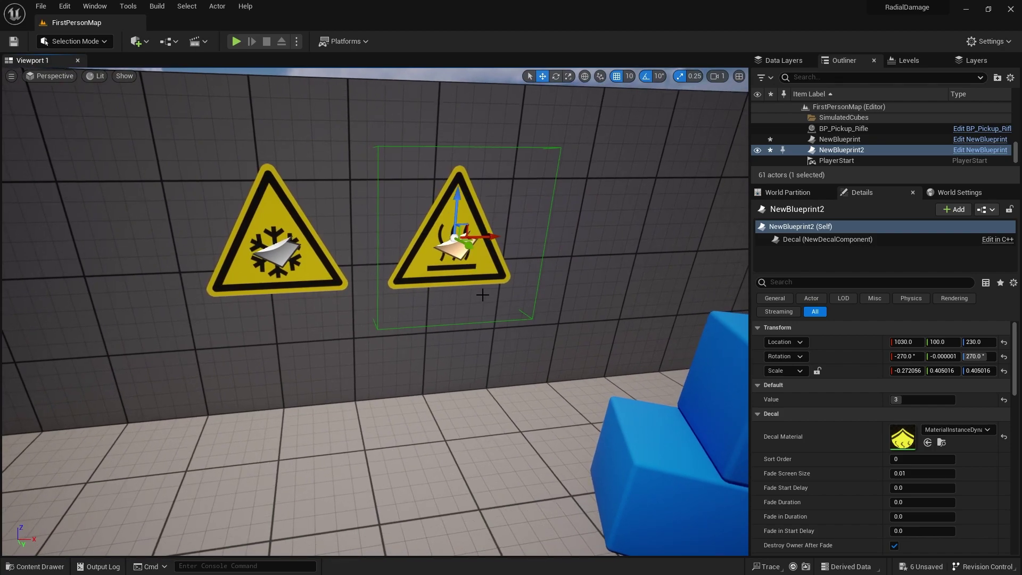
{"action": "scroll", "coordinate": [483, 295], "scroll_direction": "up", "scroll_amount": 3}
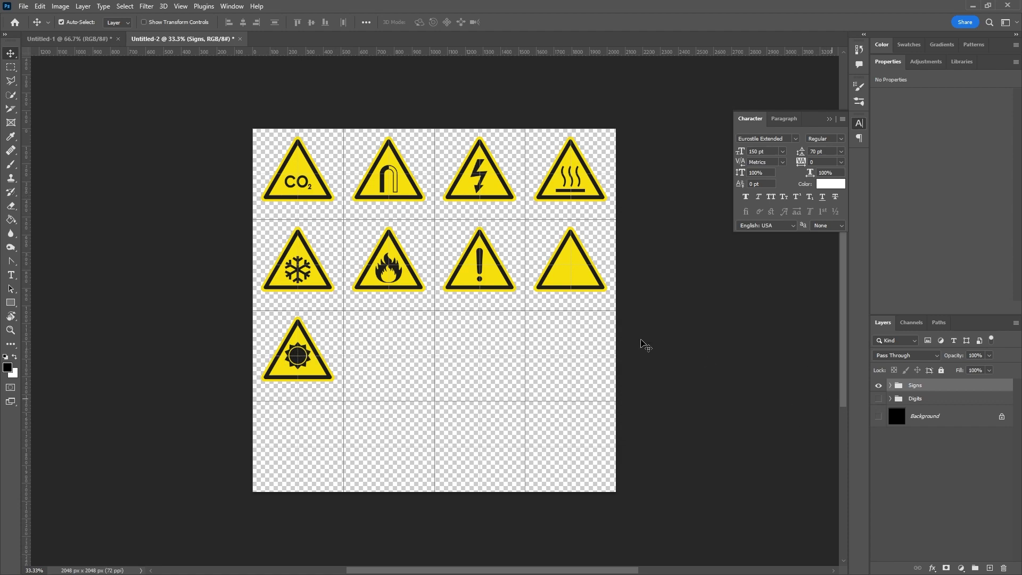
Step: Hide the Signs group and show the Digits group and the Background layer to view the number sheet
{"action": "left_click", "coordinate": [877, 386]}
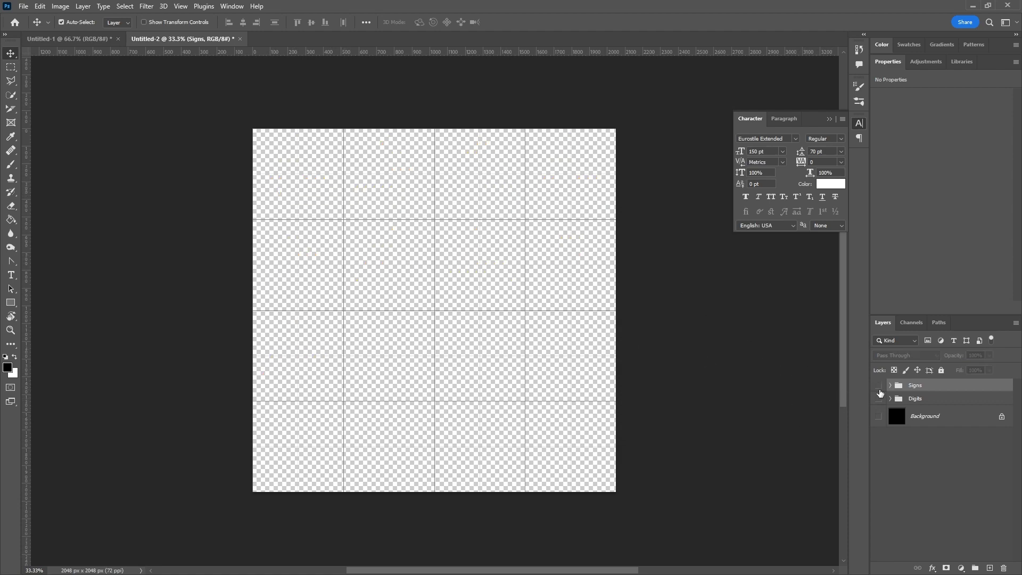
{"action": "left_click", "coordinate": [879, 400]}
{"action": "left_click", "coordinate": [878, 416]}
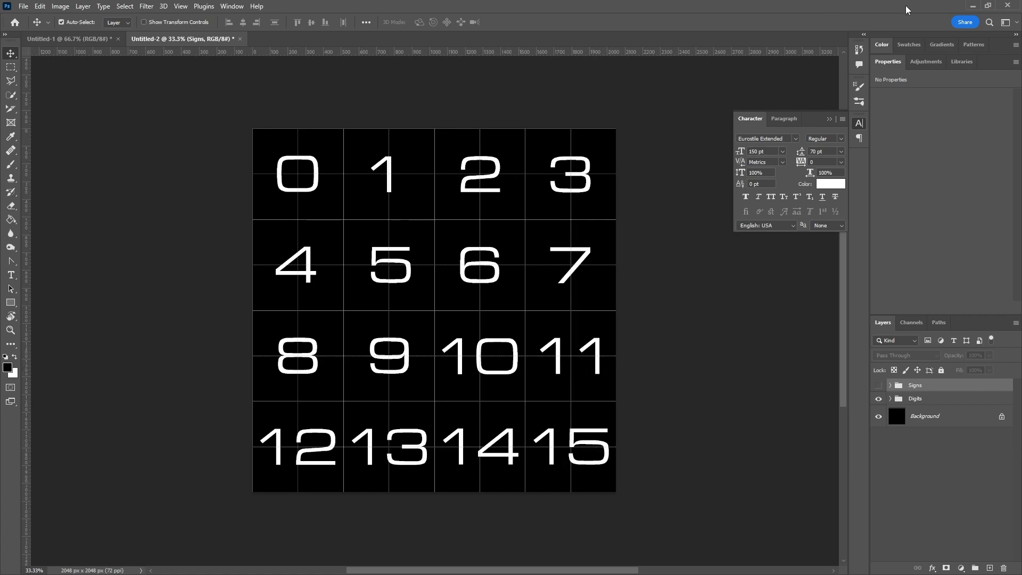
Step: Hide the Digits group and the Background layer and show the Signs group again
{"action": "left_click", "coordinate": [878, 399]}
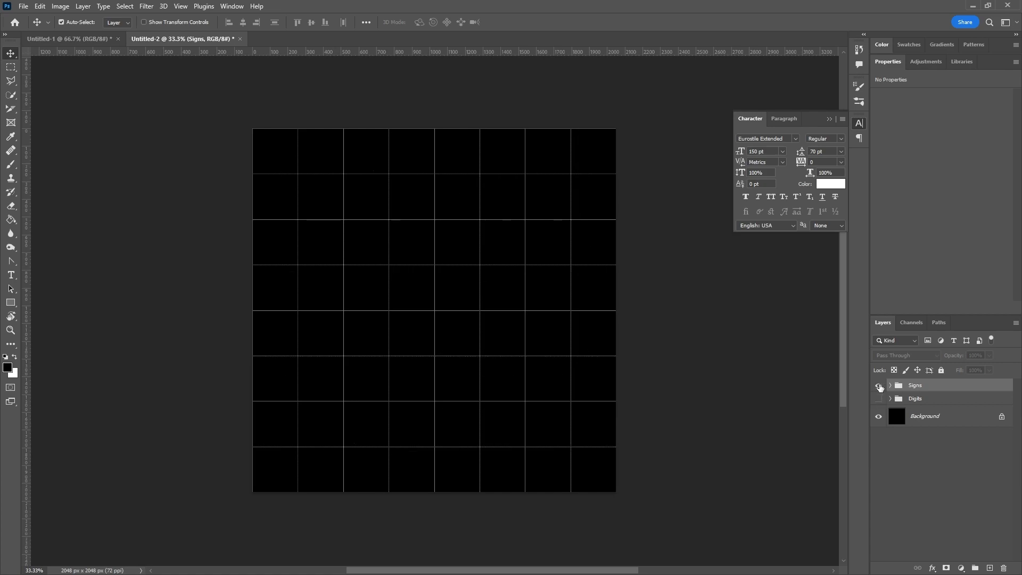
{"action": "left_click", "coordinate": [878, 385]}
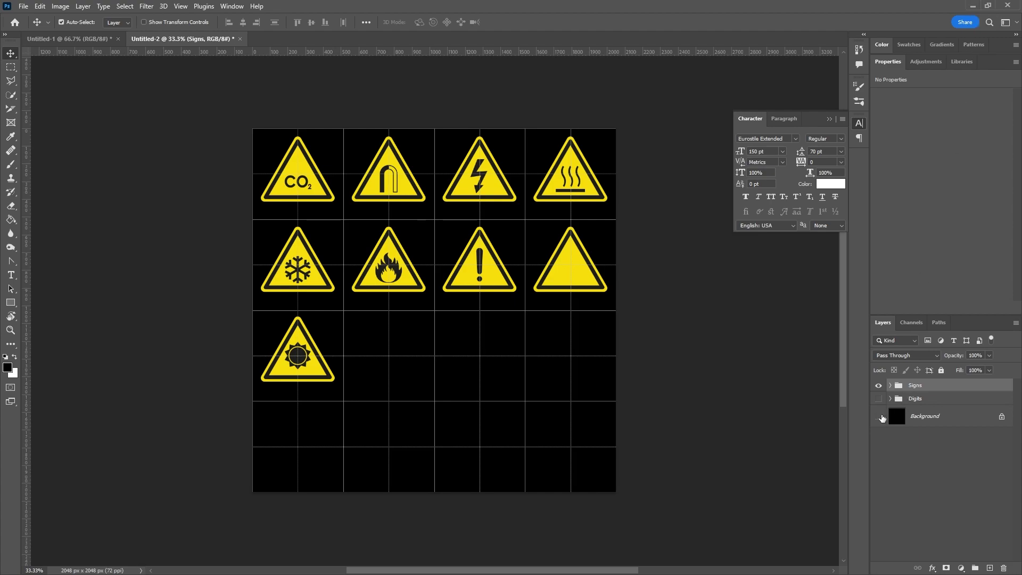
{"action": "left_click", "coordinate": [879, 417]}
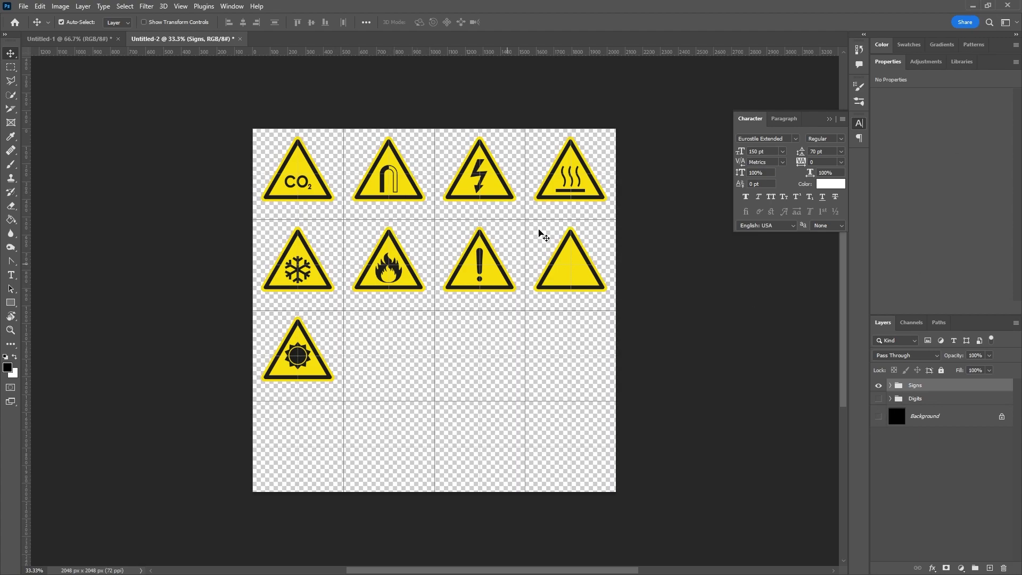
Step: Switch back to Unreal Editor, create a material from the NumberMap texture in the Textures folder, and work in its material graph
{"action": "left_click", "coordinate": [972, 10]}
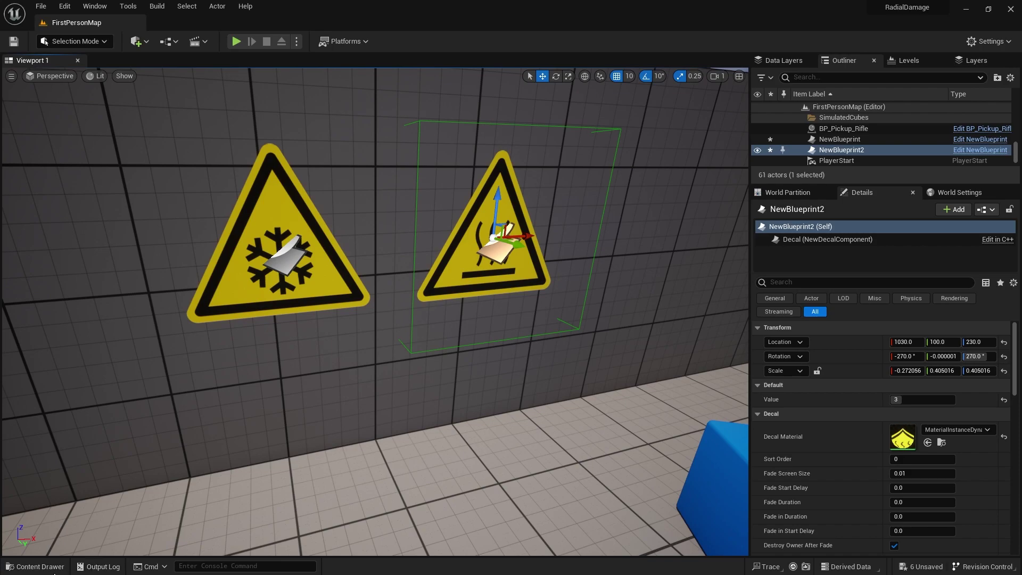
{"action": "left_click", "coordinate": [35, 567]}
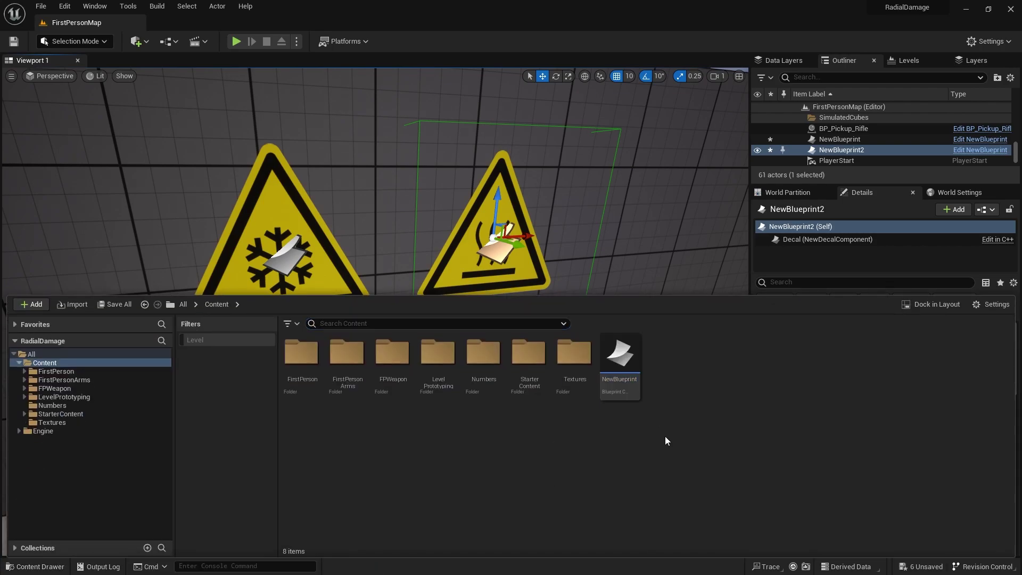
{"action": "double_click", "coordinate": [573, 354]}
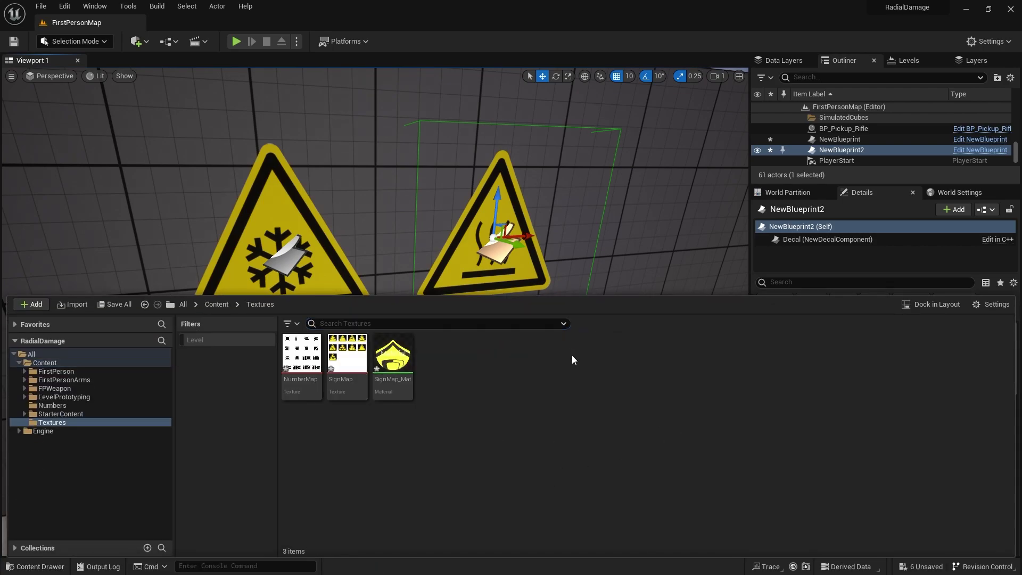
{"action": "right_click", "coordinate": [302, 356]}
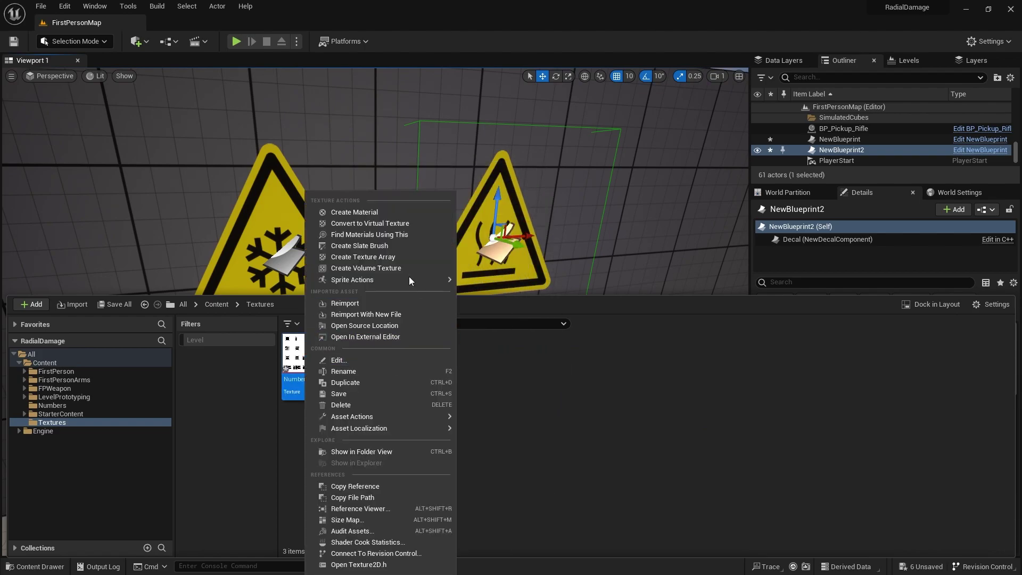
{"action": "left_click", "coordinate": [362, 212]}
{"action": "key", "text": "ctrl+space"}
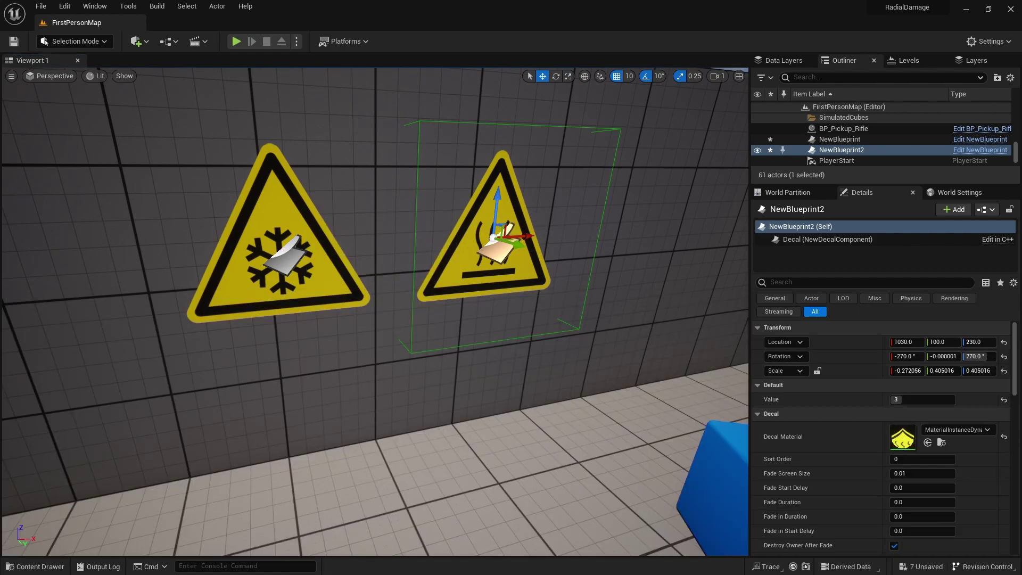
{"action": "double_click", "coordinate": [494, 105]}
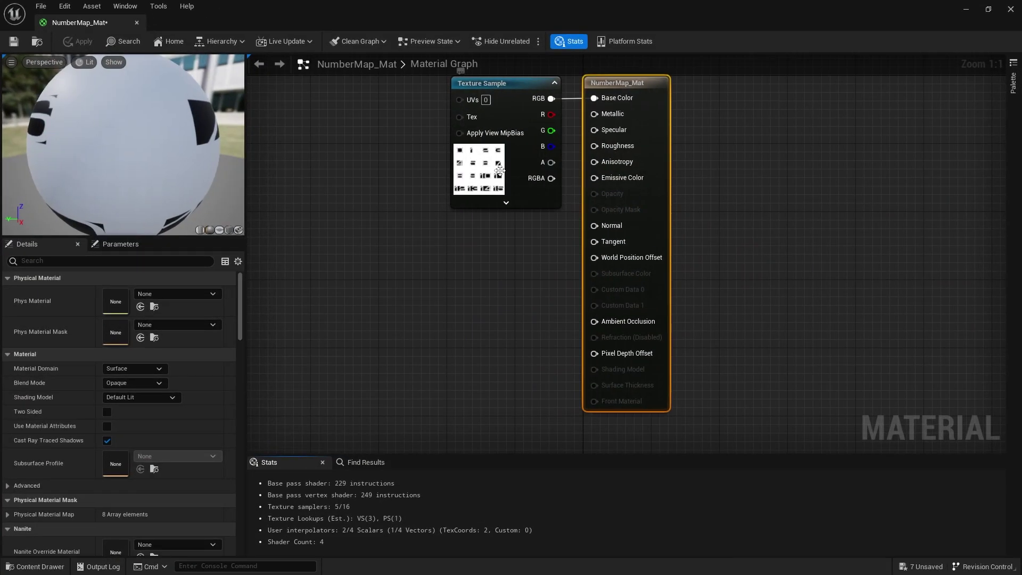
Step: Move the Texture Sample node well apart from the material result node and preview the material on a plane
{"action": "left_click_drag", "start_coordinate": [639, 223], "coordinate": [451, 223]}
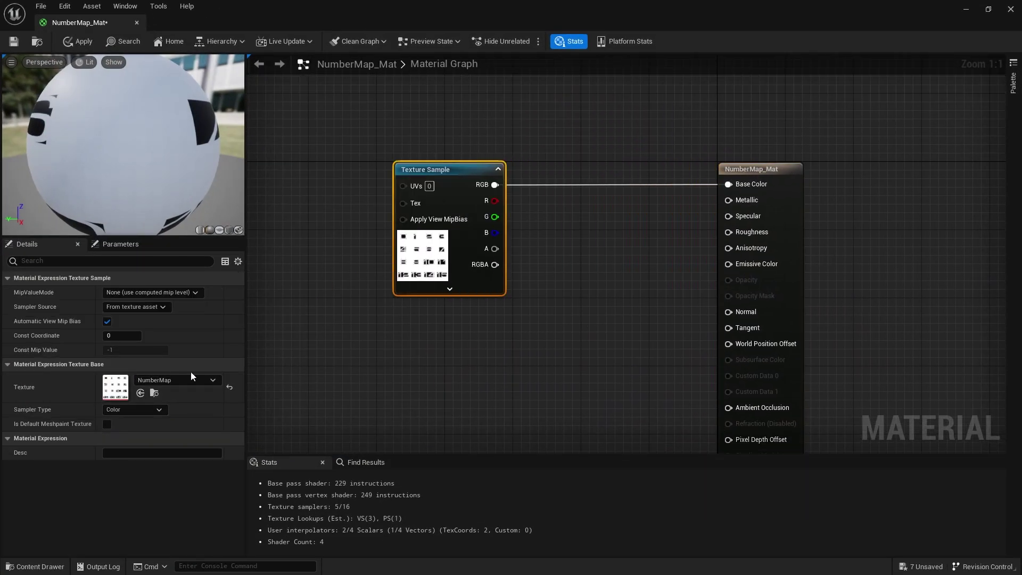
{"action": "left_click", "coordinate": [804, 243]}
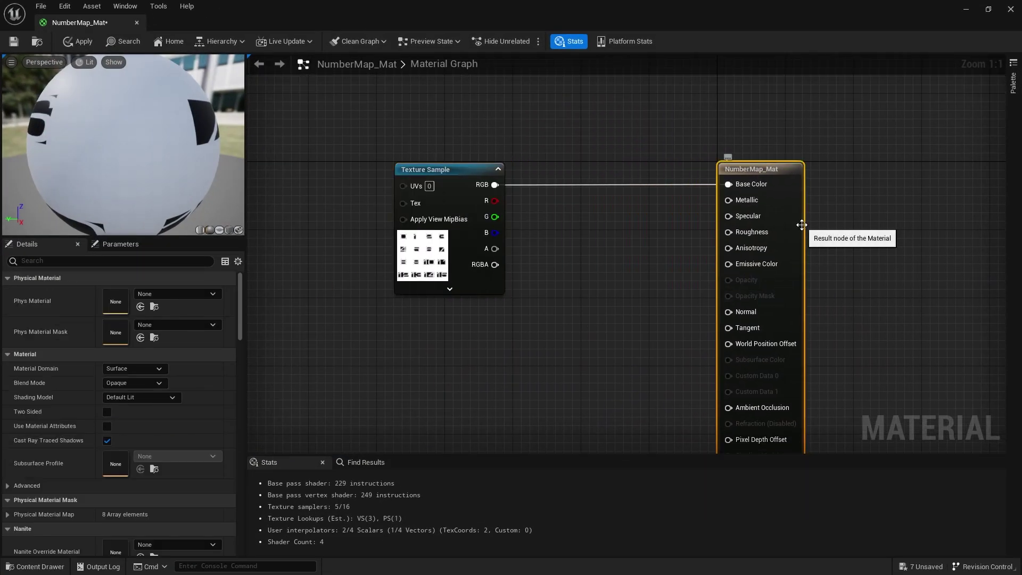
{"action": "left_click", "coordinate": [219, 230]}
{"action": "left_click_drag", "start_coordinate": [160, 160], "coordinate": [197, 161]}
{"action": "right_click_drag", "start_coordinate": [508, 312], "coordinate": [470, 318]}
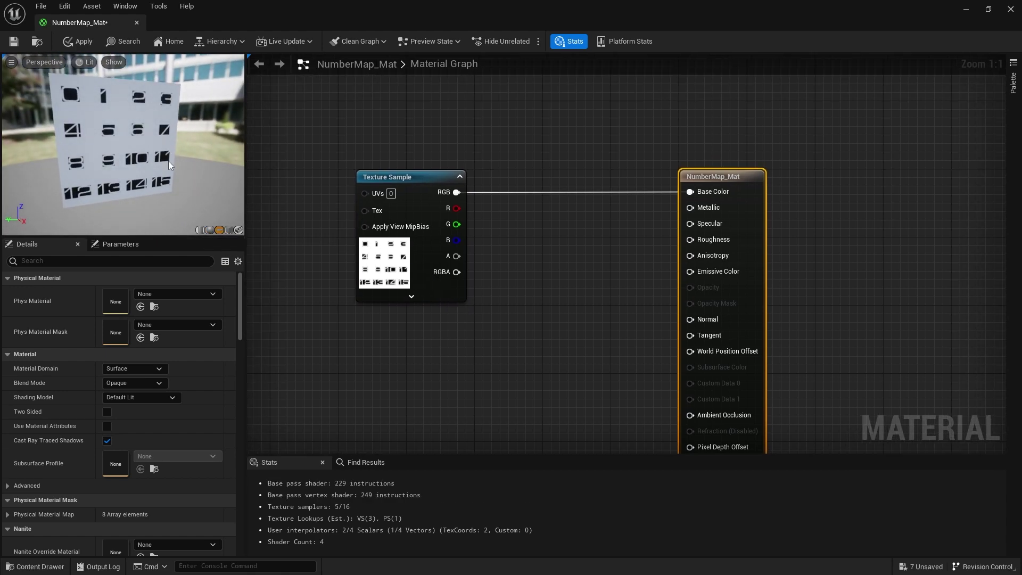
Step: Set the material's Blend Mode to Masked and connect the texture's alpha output to Opacity Mask
{"action": "left_click_drag", "start_coordinate": [451, 256], "coordinate": [837, 290]}
{"action": "left_click", "coordinate": [138, 382]}
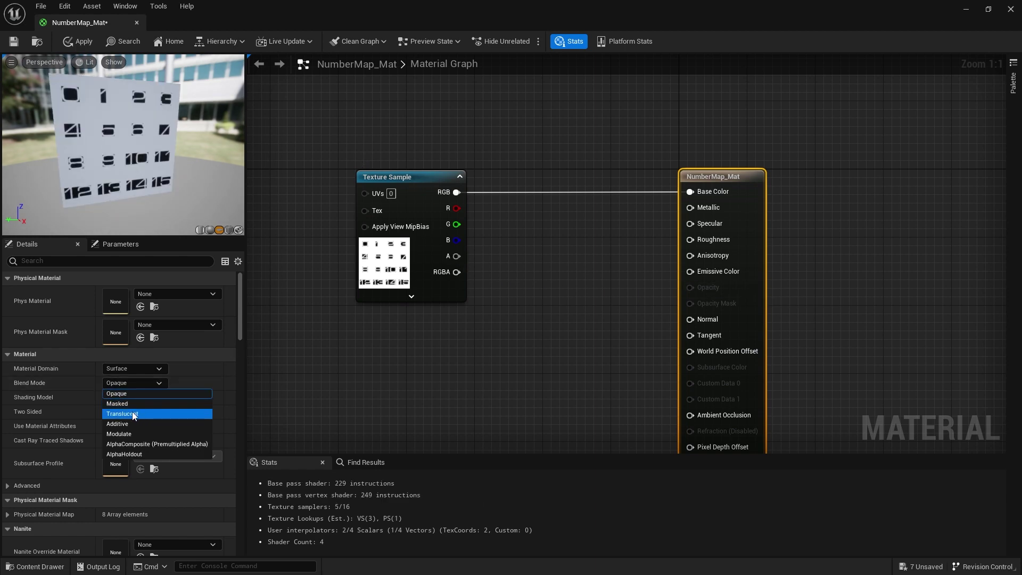
{"action": "left_click", "coordinate": [130, 402]}
{"action": "left_click_drag", "start_coordinate": [457, 256], "coordinate": [723, 305]}
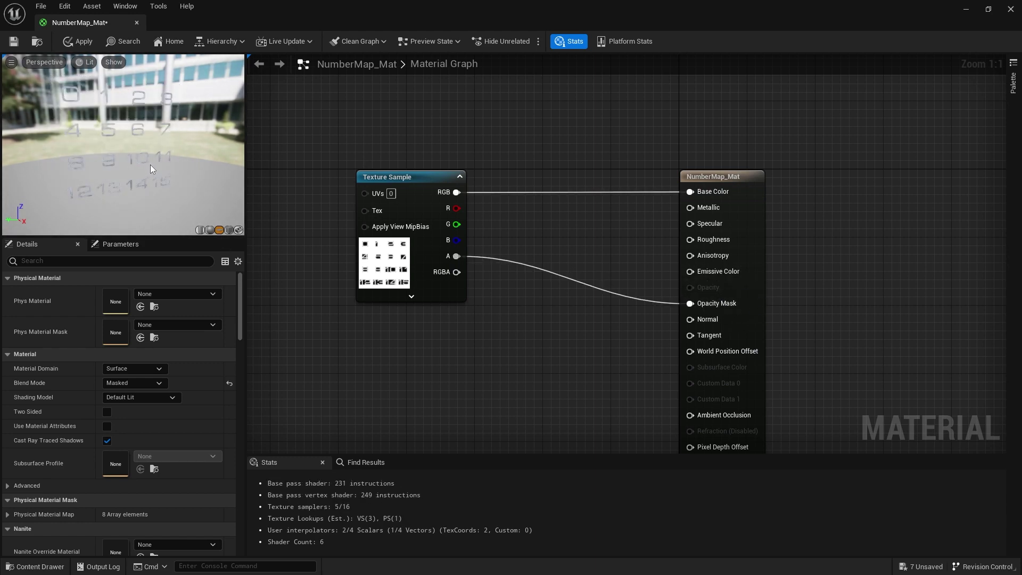
{"action": "left_click_drag", "start_coordinate": [183, 206], "coordinate": [184, 207]}
Step: Connect the texture's RGB output to Emissive Color as well and check the numbers in the preview
{"action": "left_click_drag", "start_coordinate": [457, 192], "coordinate": [717, 272]}
{"action": "left_click_drag", "start_coordinate": [211, 180], "coordinate": [212, 180]}
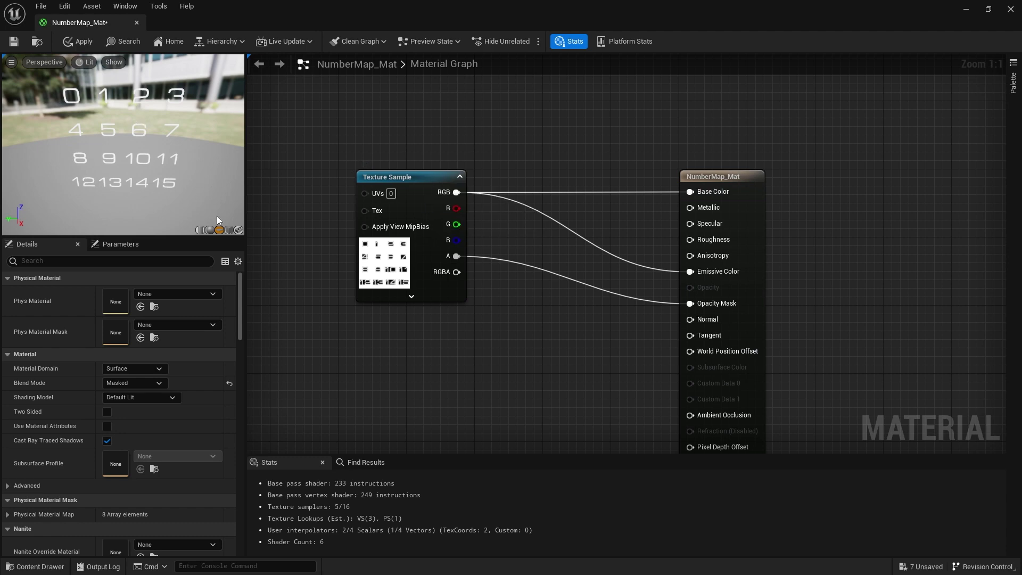
{"action": "right_click_drag", "start_coordinate": [356, 286], "coordinate": [416, 257]}
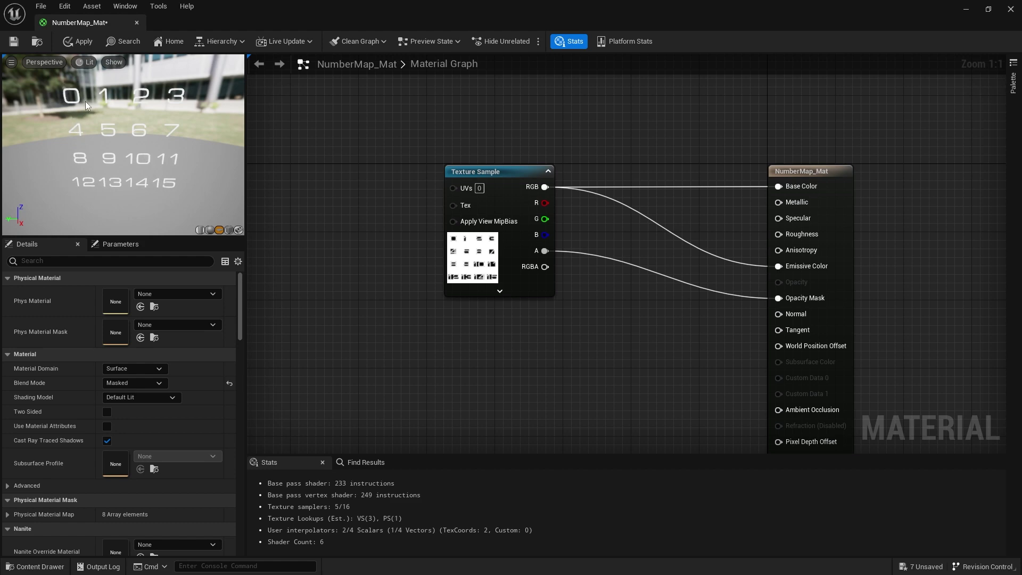
Step: Add a TexCoord node before the Texture Sample and connect it to the sample's UVs input
{"action": "right_click_drag", "start_coordinate": [367, 168], "coordinate": [477, 189]}
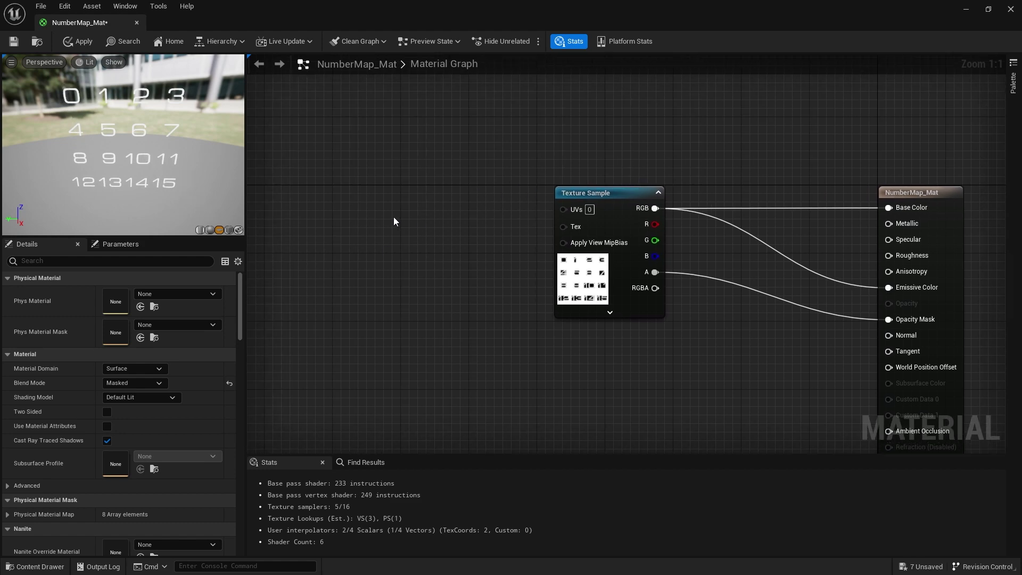
{"action": "left_click", "coordinate": [371, 195]}
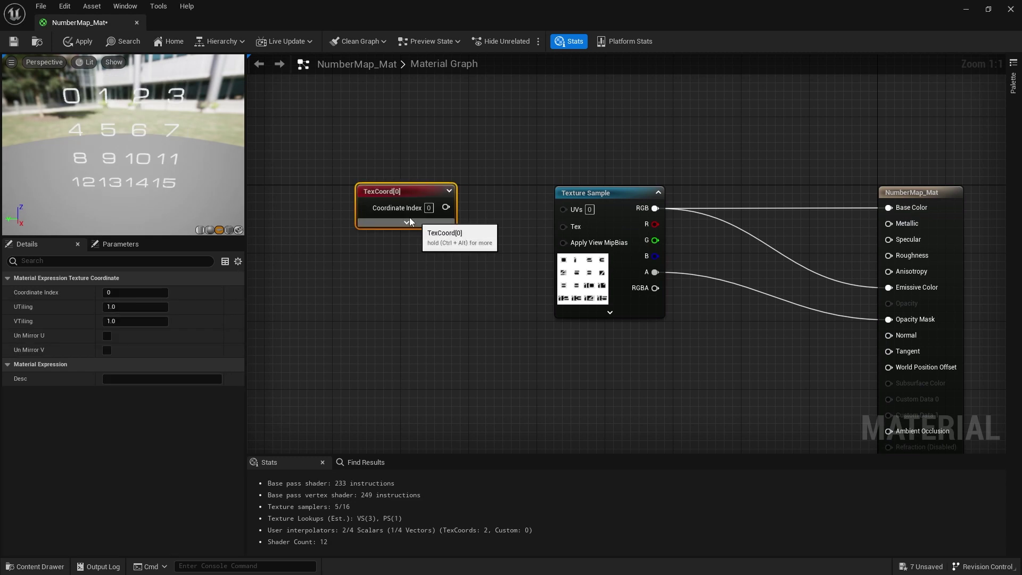
{"action": "left_click_drag", "start_coordinate": [406, 194], "coordinate": [562, 209]}
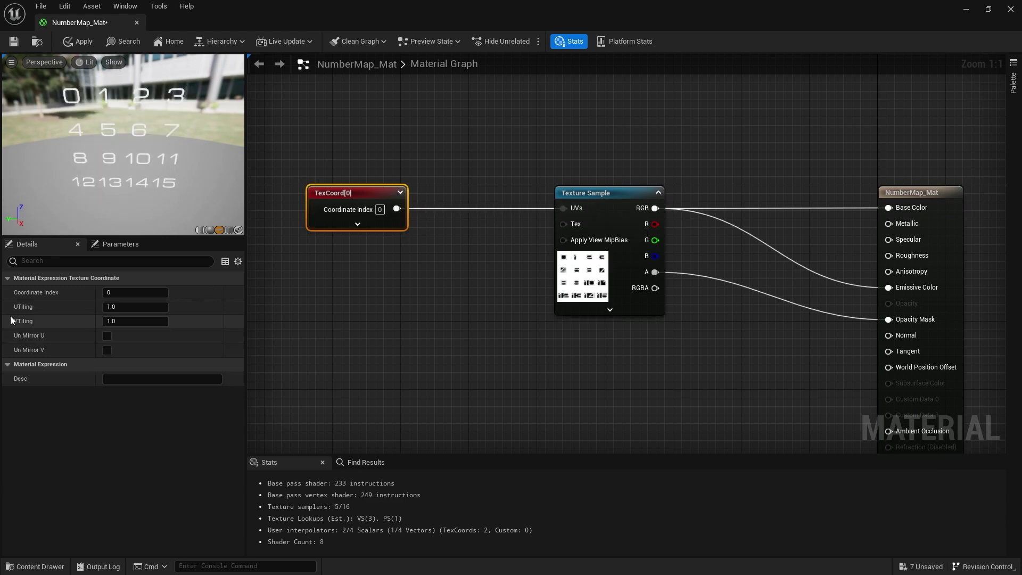
Step: Set both UTiling and VTiling of the TexCoord node to 2
{"action": "left_click", "coordinate": [133, 307]}
{"action": "type", "text": "2"}
{"action": "key", "text": "Return"}
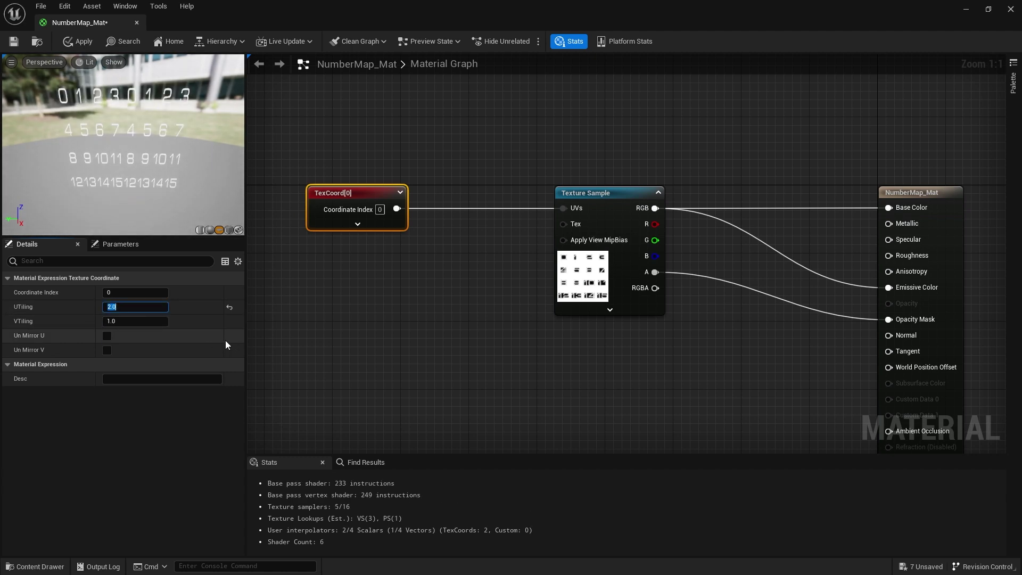
{"action": "key", "text": "Tab"}
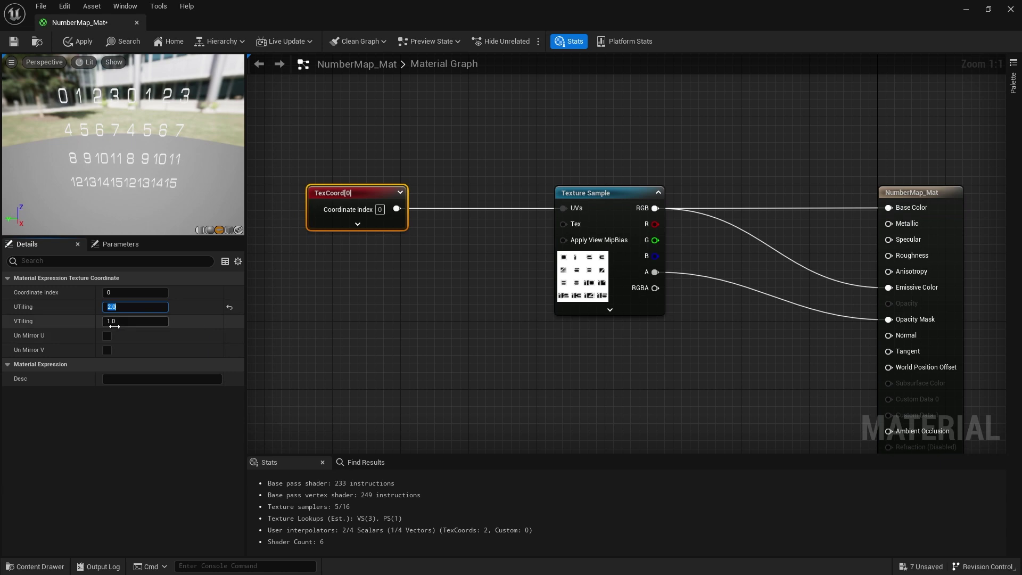
{"action": "type", "text": "2"}
{"action": "key", "text": "Return"}
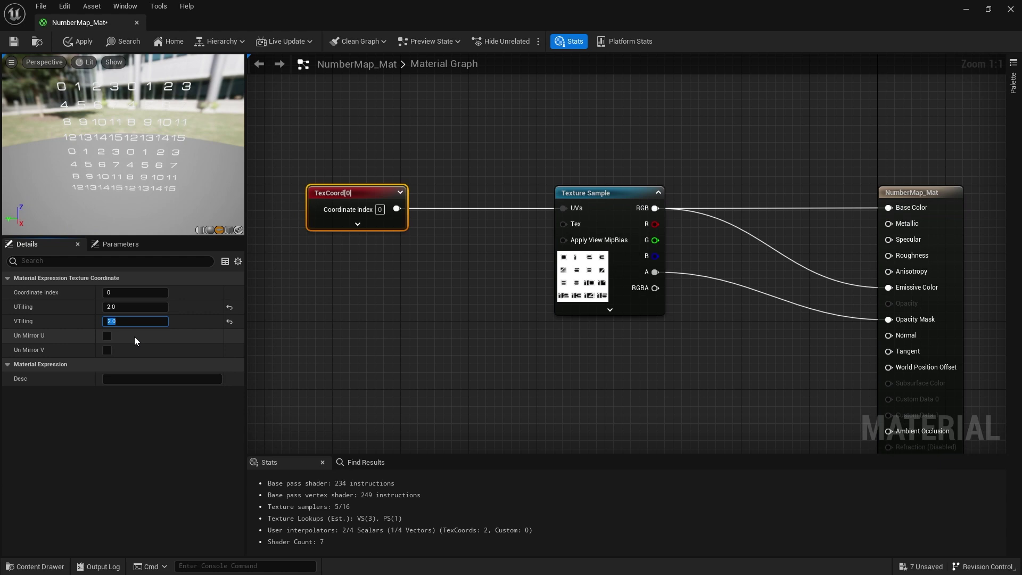
Step: Set both UTiling and VTiling of the TexCoord node to 0.25
{"action": "left_click", "coordinate": [119, 309]}
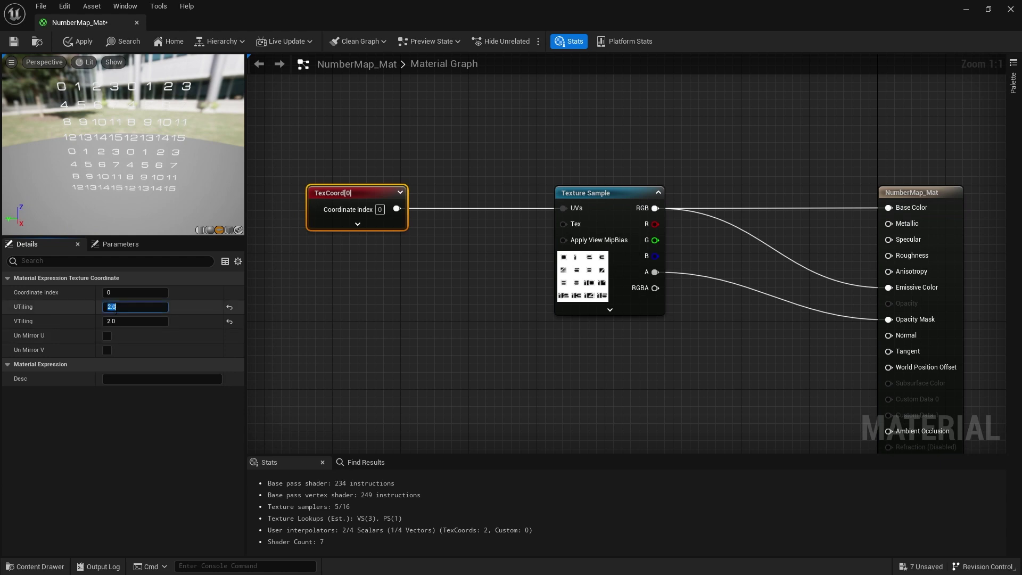
{"action": "type", "text": "0.25"}
{"action": "key", "text": "Return"}
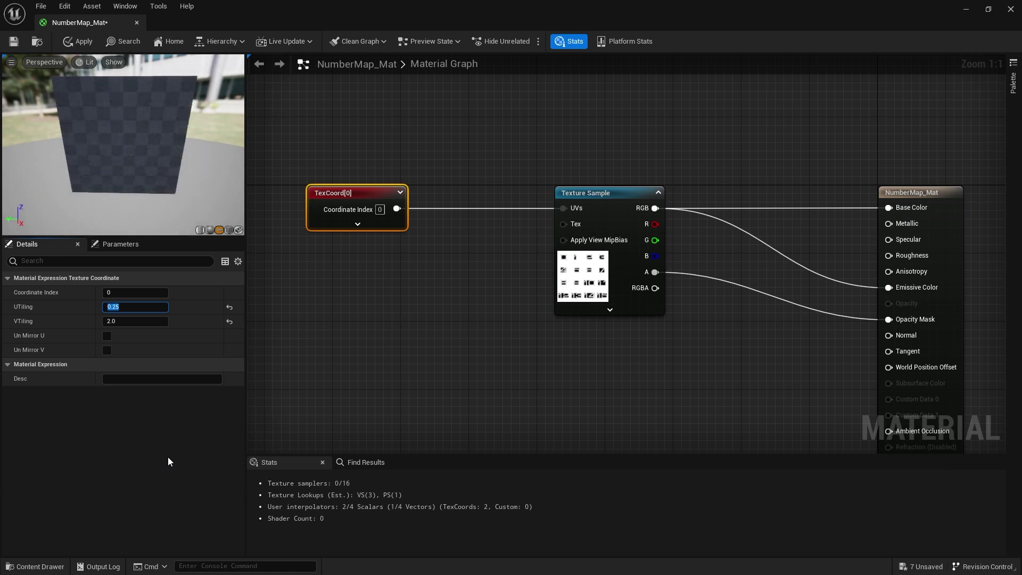
{"action": "left_click", "coordinate": [123, 321]}
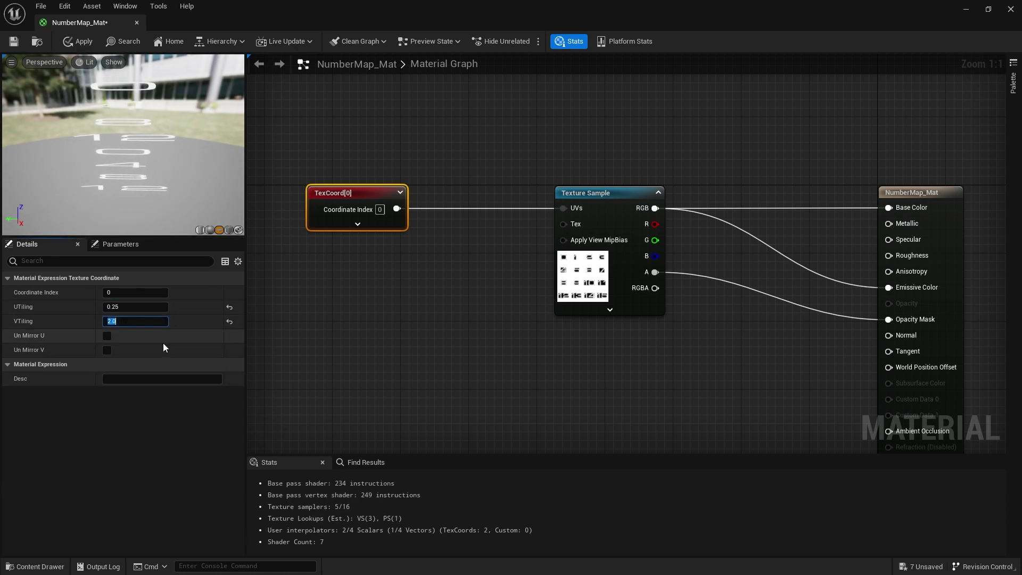
{"action": "type", "text": "0.25"}
{"action": "key", "text": "Return"}
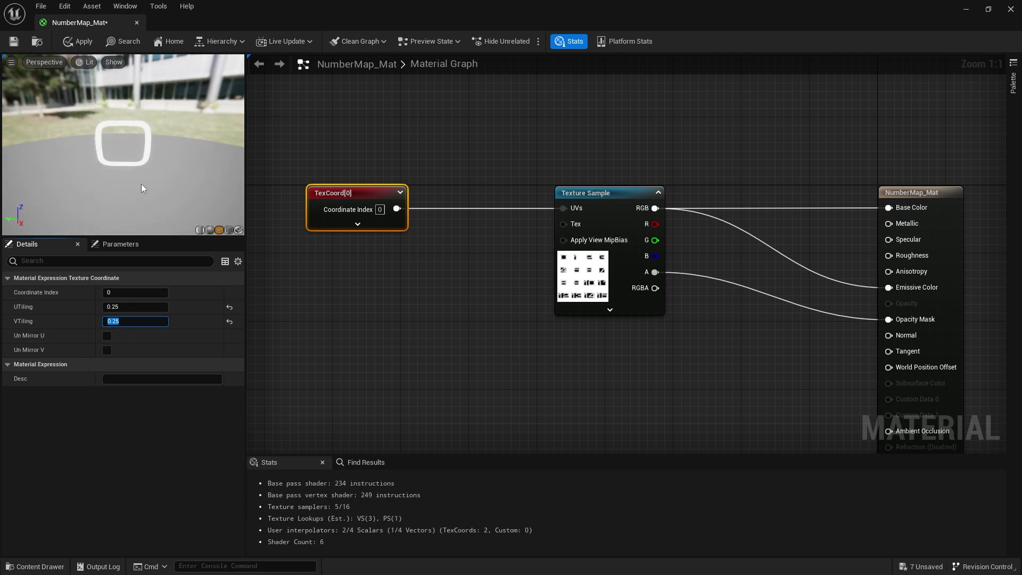
Step: Set the UTiling of the TexCoord node to 0.5
{"action": "left_click", "coordinate": [133, 306]}
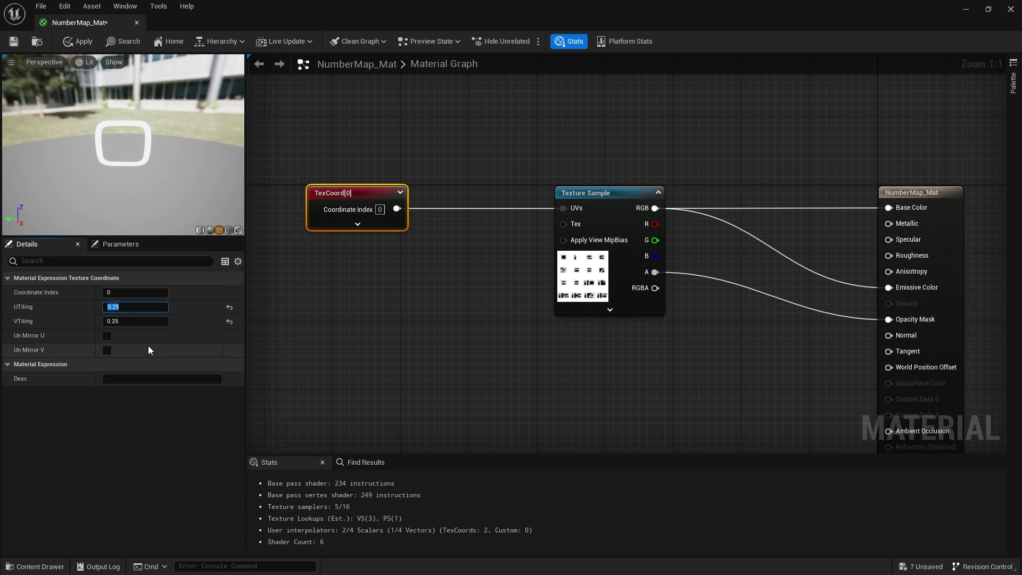
{"action": "type", "text": "0.5"}
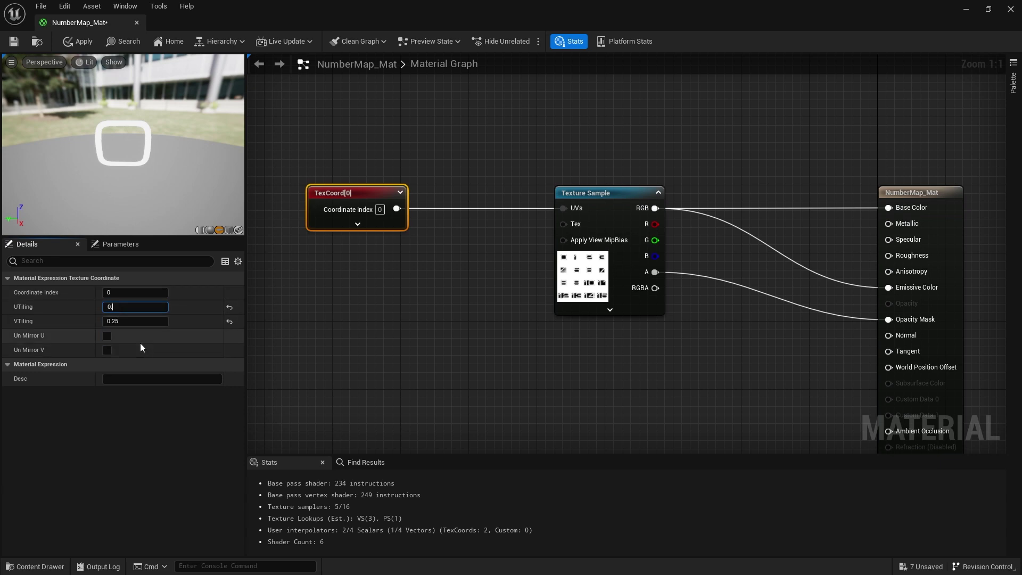
{"action": "key", "text": "Return"}
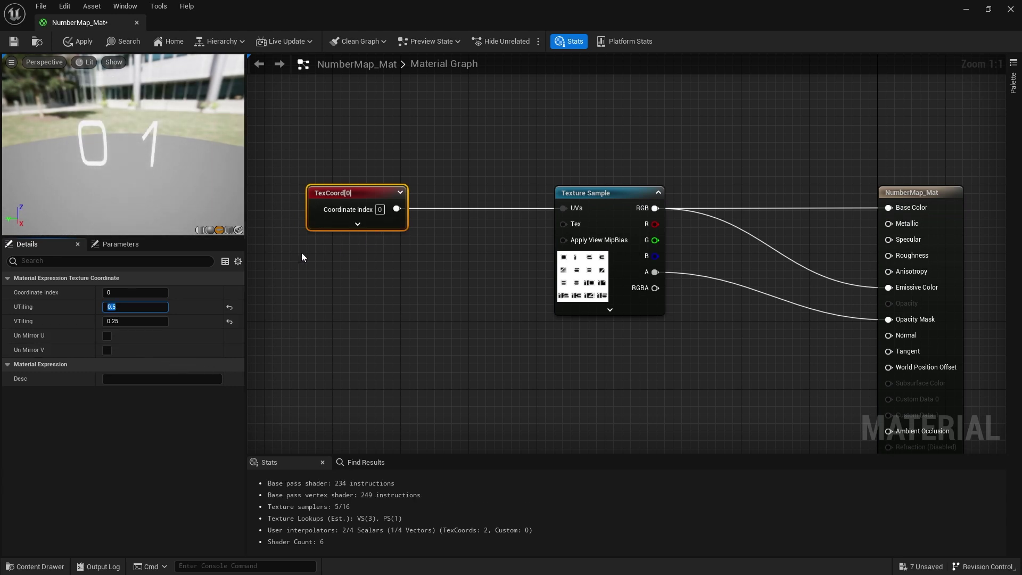
Step: Reset both UTiling and VTiling to their default of 1.0 and move the TexCoord node farther from the Texture Sample
{"action": "left_click", "coordinate": [229, 304]}
{"action": "left_click", "coordinate": [228, 320]}
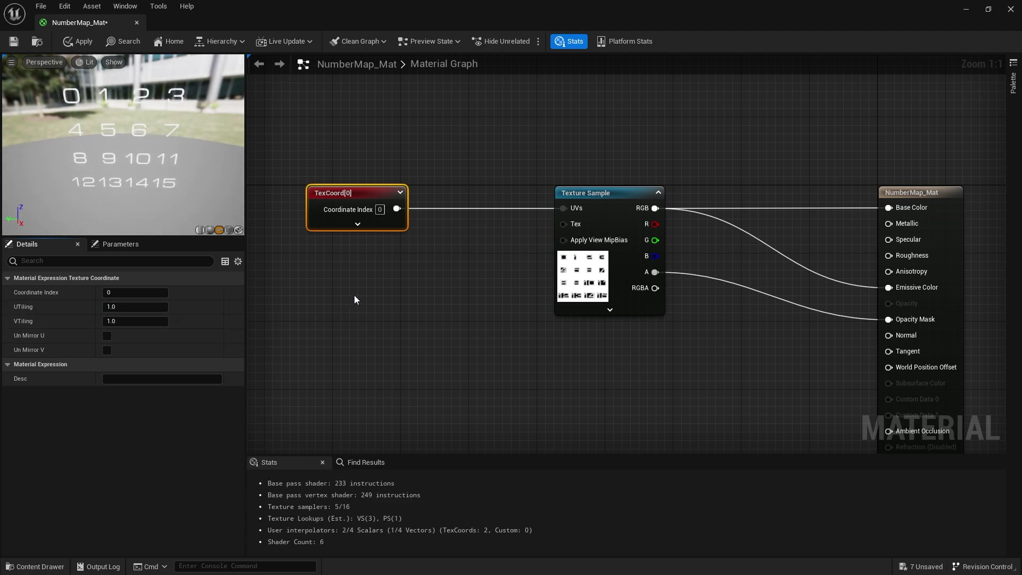
{"action": "right_click_drag", "start_coordinate": [349, 297], "coordinate": [531, 295]}
{"action": "left_click_drag", "start_coordinate": [534, 211], "coordinate": [406, 211]}
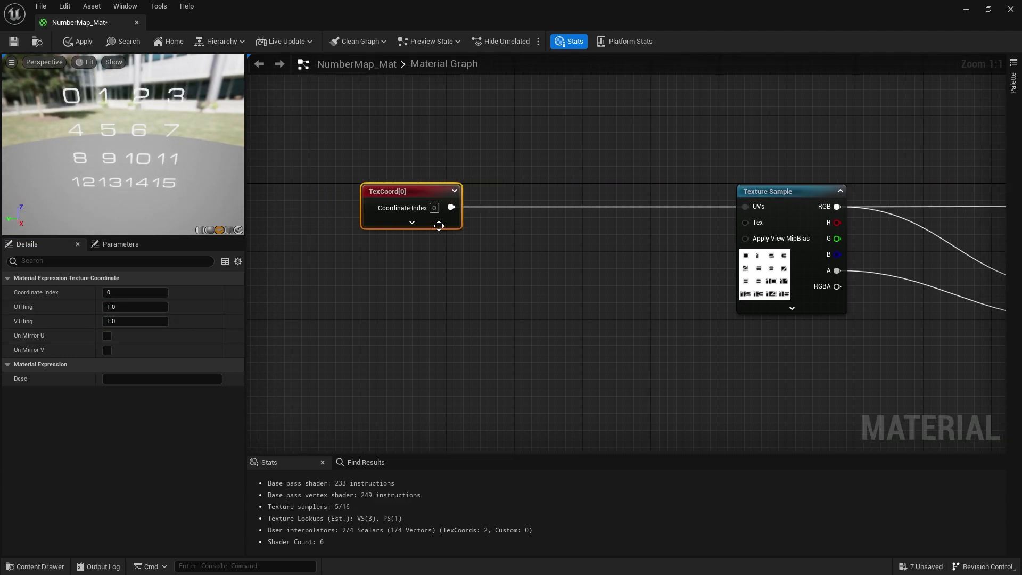
{"action": "right_click_drag", "start_coordinate": [473, 248], "coordinate": [434, 246]}
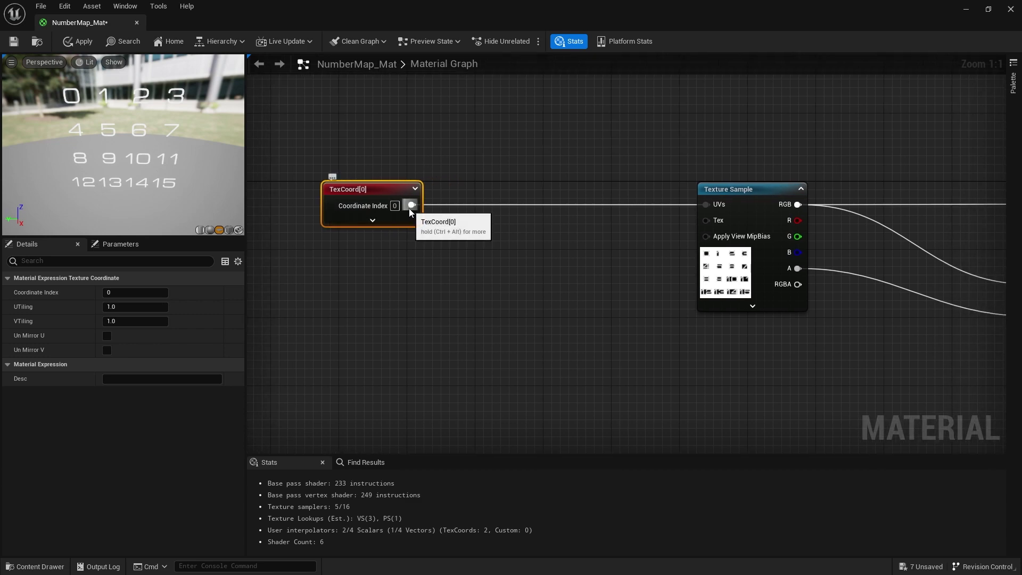
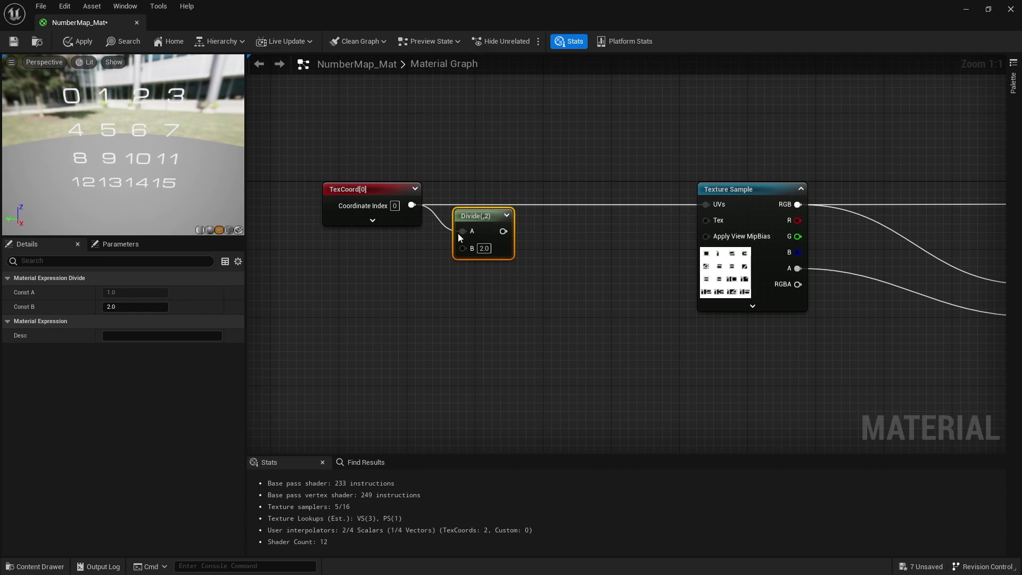
Step: Insert a Divide node with B set to 4 between the TexCoord node and the Texture Sample's UVs input
{"action": "type", "text": "4"}
{"action": "key", "text": "Return"}
{"action": "left_click_drag", "start_coordinate": [485, 222], "coordinate": [707, 207]}
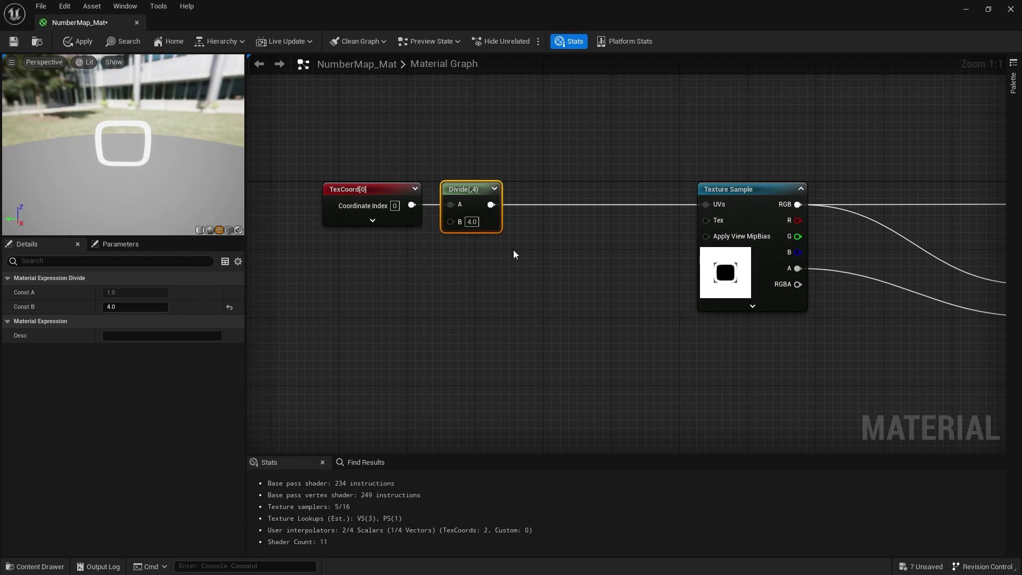
Step: Insert an Add node between the Divide node and the Texture Sample's UVs input and set its B value to 0.25
{"action": "right_click_drag", "start_coordinate": [500, 265], "coordinate": [448, 270]}
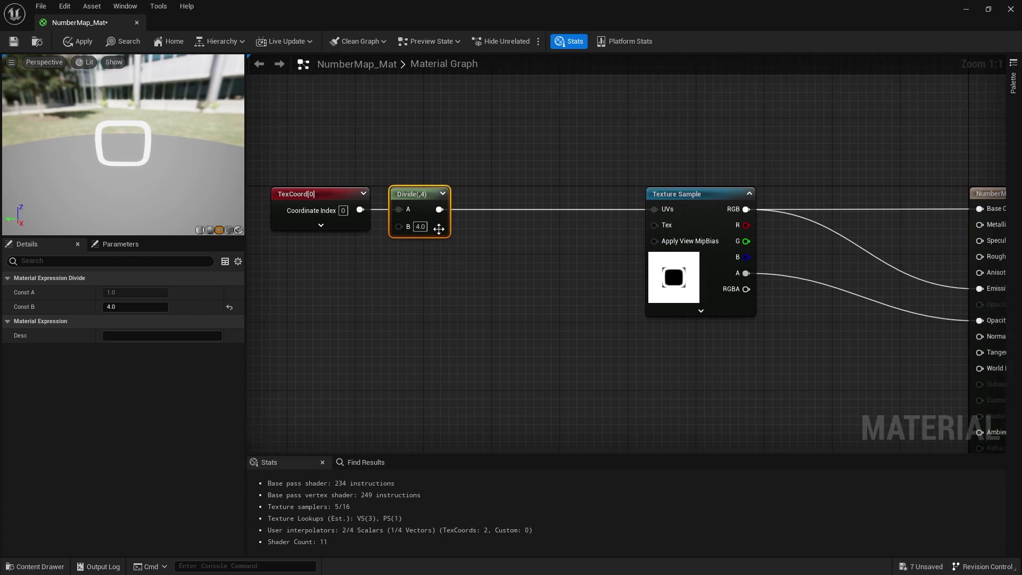
{"action": "left_click_drag", "start_coordinate": [439, 209], "coordinate": [494, 219]}
{"action": "type", "text": "add"}
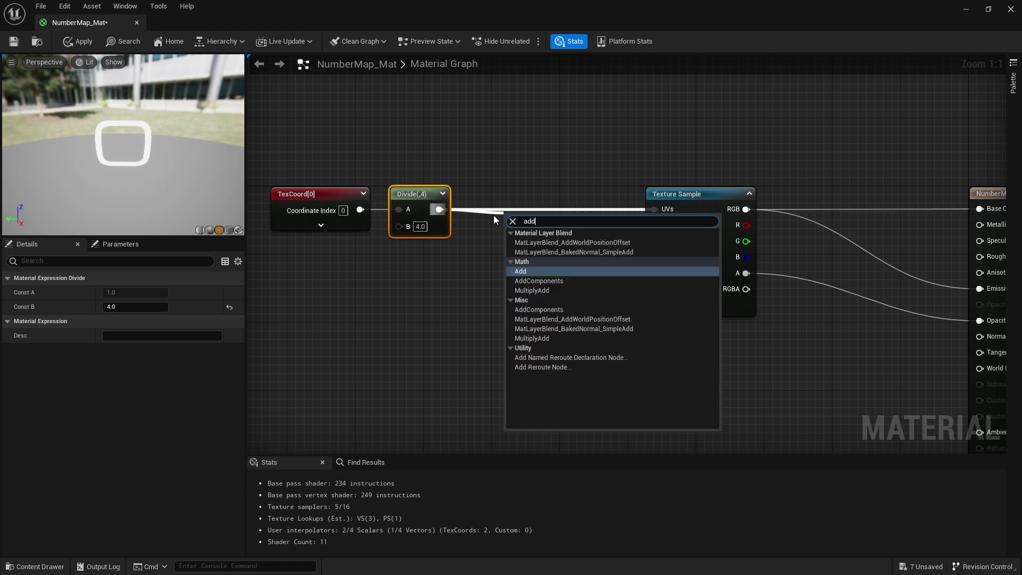
{"action": "key", "text": "Return"}
{"action": "left_click_drag", "start_coordinate": [554, 236], "coordinate": [543, 195]}
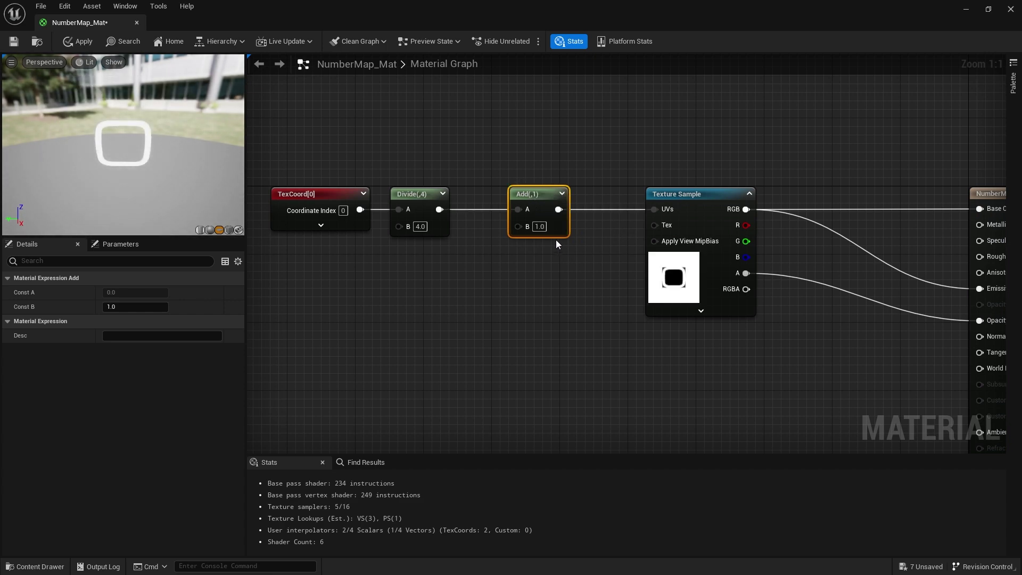
{"action": "left_click", "coordinate": [539, 226]}
{"action": "type", "text": ".25"}
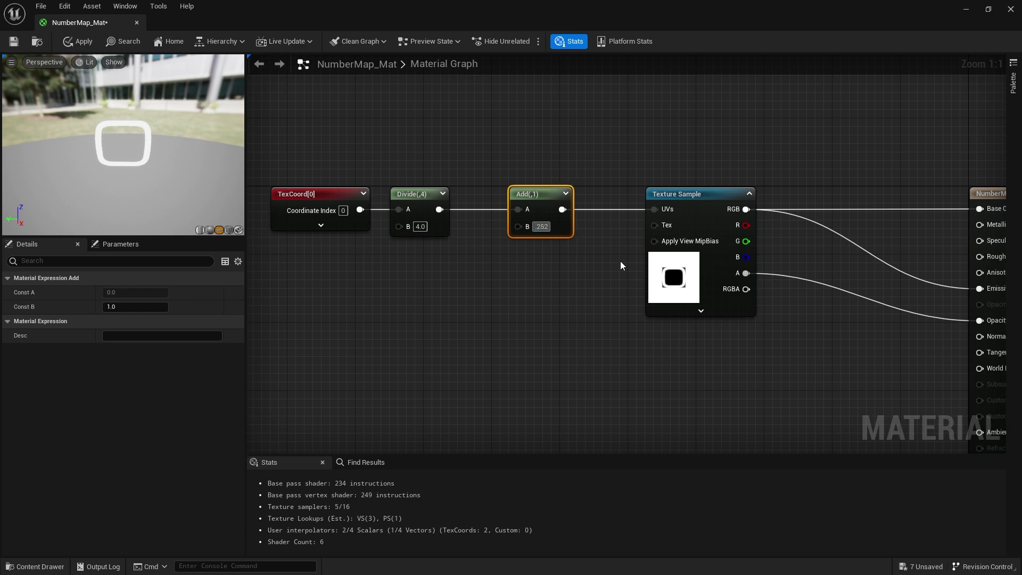
{"action": "key", "text": "Return"}
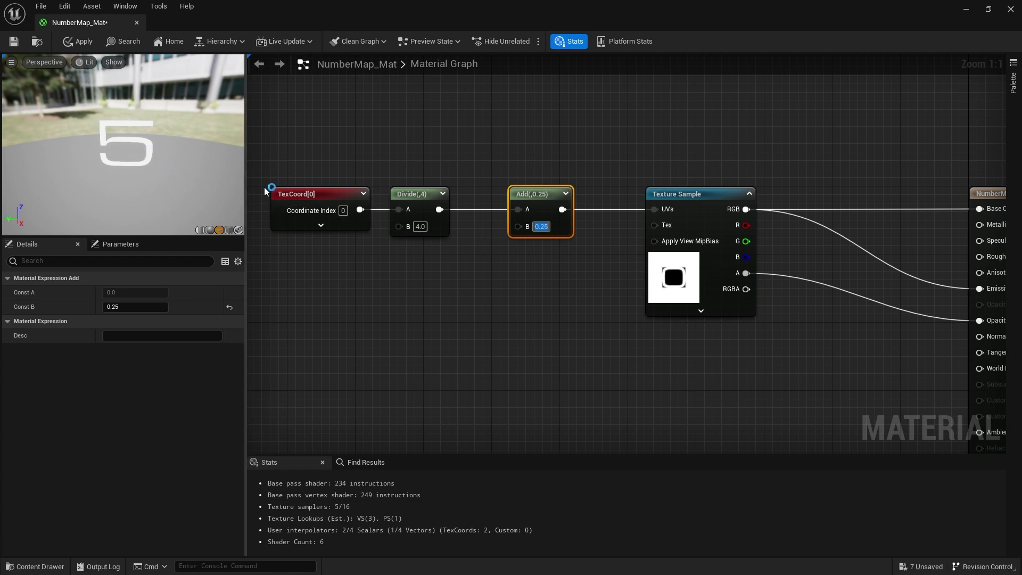
Step: Open the NumberMap texture to examine the layout of its number cells and return to the NumberMap_Mat material
{"action": "left_click", "coordinate": [660, 280]}
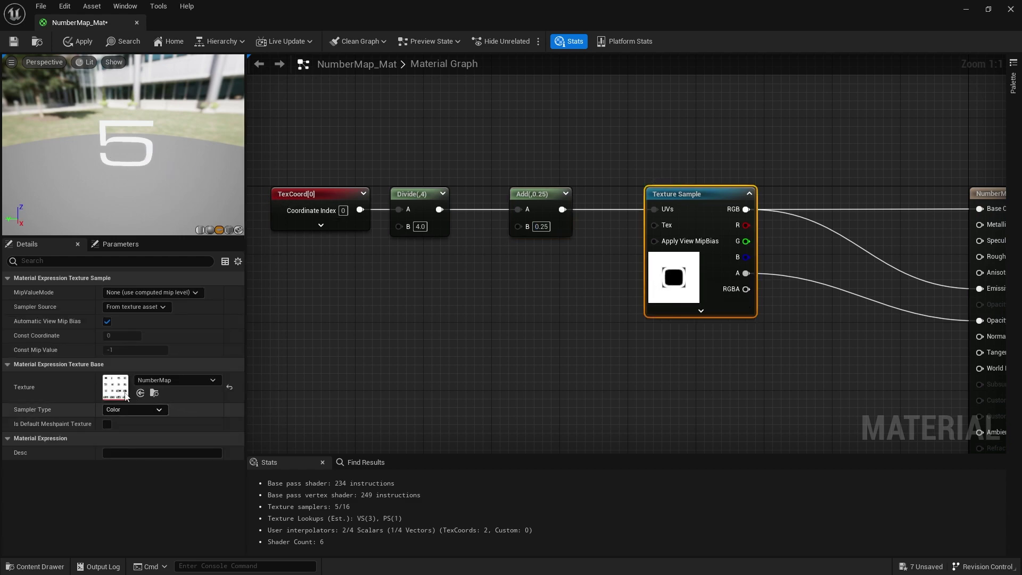
{"action": "double_click", "coordinate": [674, 276]}
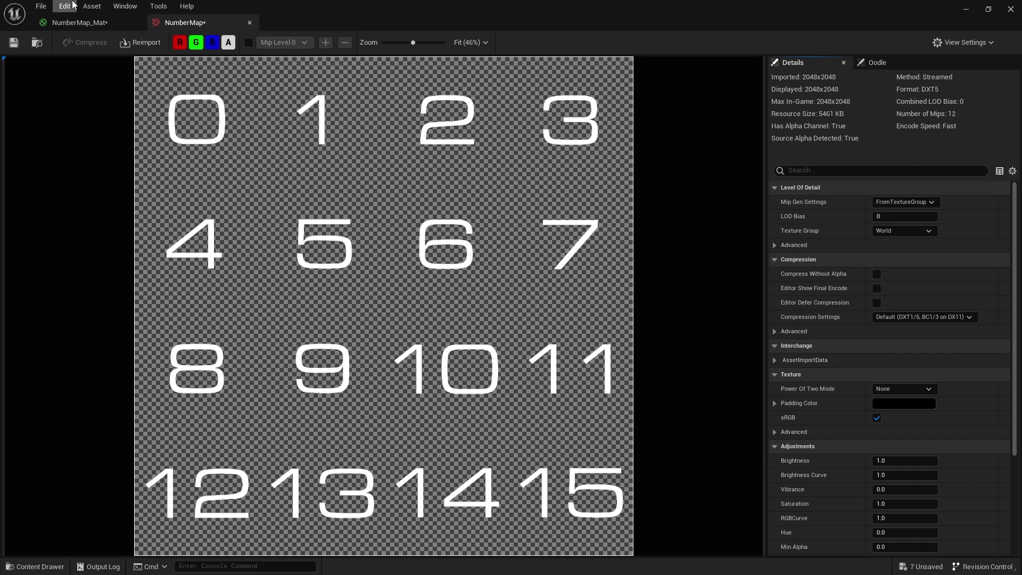
{"action": "left_click", "coordinate": [102, 22]}
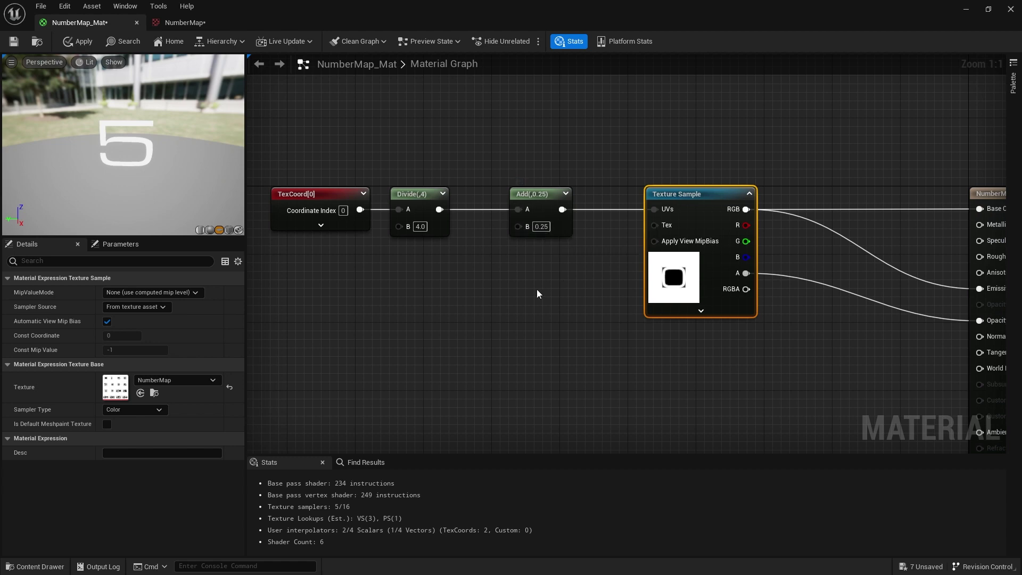
Step: Add an AppendVector node feeding the Add node's B input and place it below the main node chain
{"action": "left_click_drag", "start_coordinate": [522, 230], "coordinate": [465, 297]}
{"action": "type", "text": "appe"}
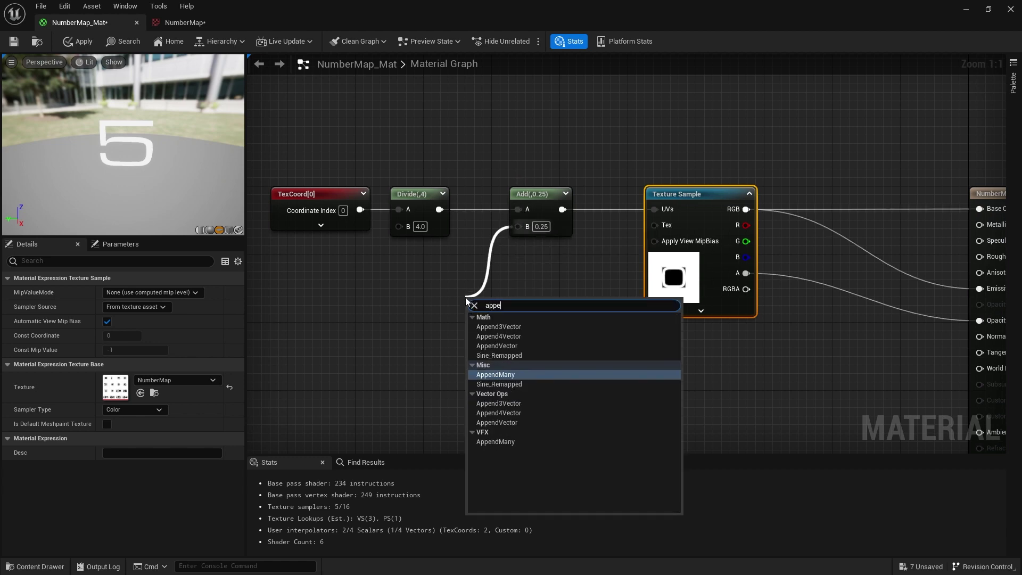
{"action": "type", "text": "nd"}
{"action": "key", "text": "Up"}
{"action": "key", "text": "Return"}
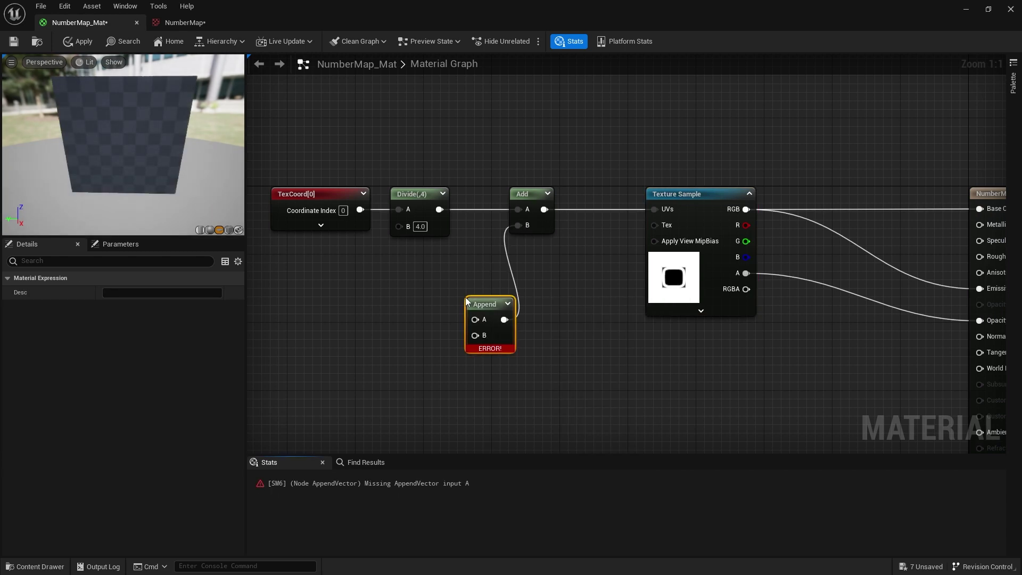
{"action": "left_click_drag", "start_coordinate": [475, 302], "coordinate": [441, 286]}
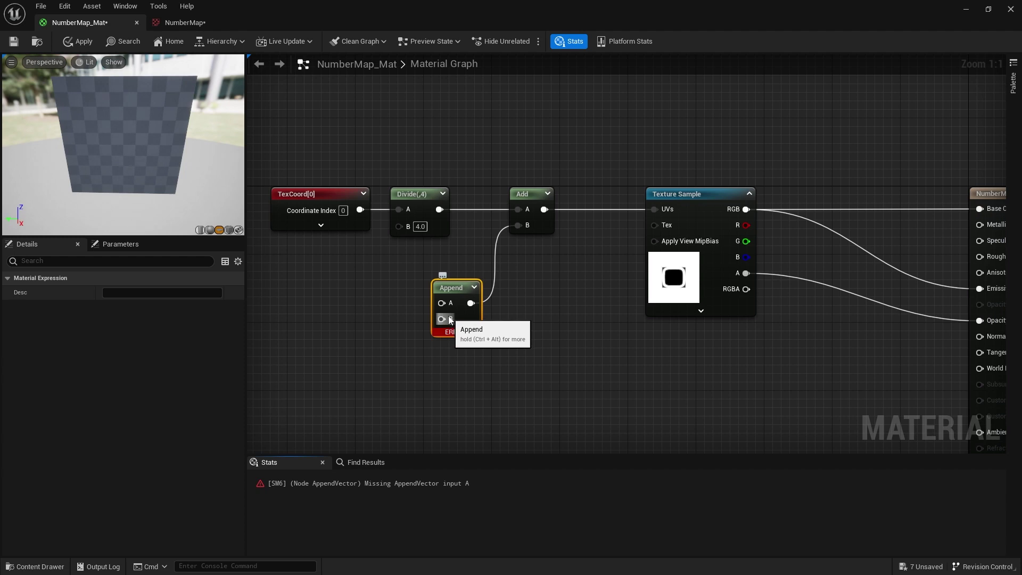
{"action": "left_click_drag", "start_coordinate": [450, 288], "coordinate": [466, 304]}
Step: Create a Constant node and connect it to a new Divide node with B set to 4, aligning the two nodes
{"action": "right_click_drag", "start_coordinate": [336, 326], "coordinate": [422, 308]}
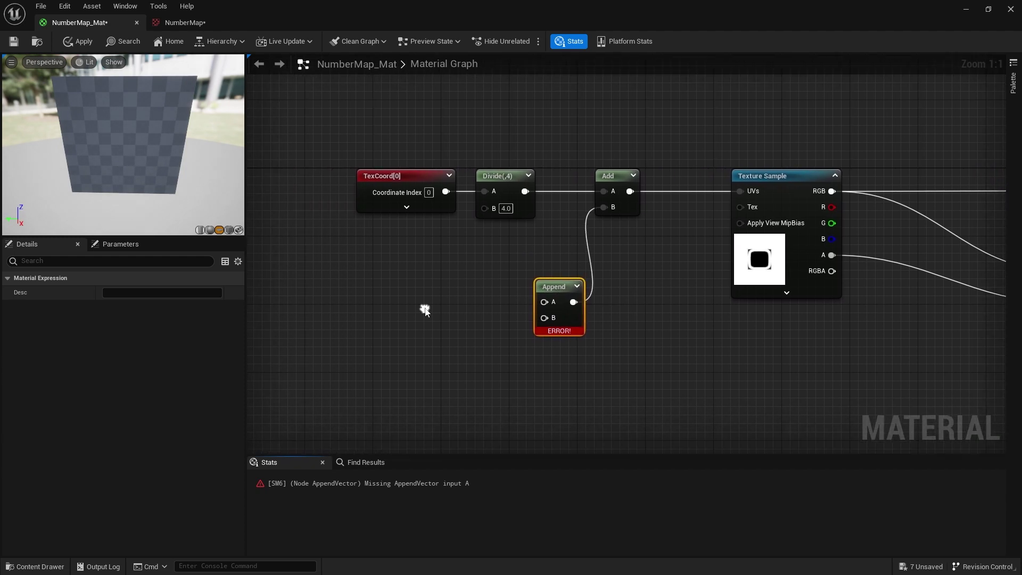
{"action": "left_click", "coordinate": [337, 289]}
{"action": "left_click_drag", "start_coordinate": [371, 302], "coordinate": [420, 284]}
{"action": "type", "text": "divide"}
{"action": "key", "text": "Return"}
{"action": "left_click", "coordinate": [450, 323]}
{"action": "type", "text": "4"}
{"action": "key", "text": "Return"}
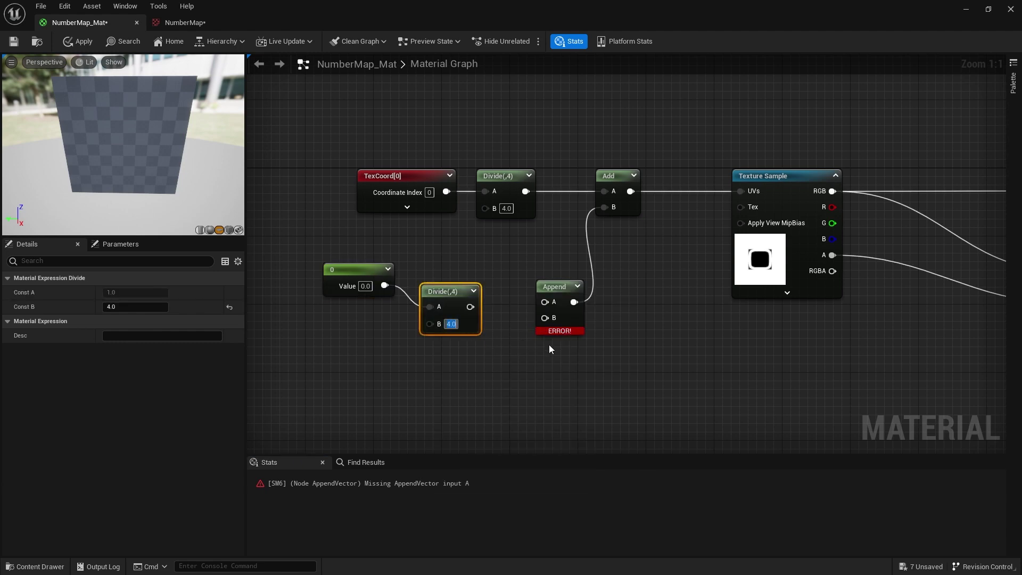
{"action": "left_click_drag", "start_coordinate": [457, 293], "coordinate": [460, 272]}
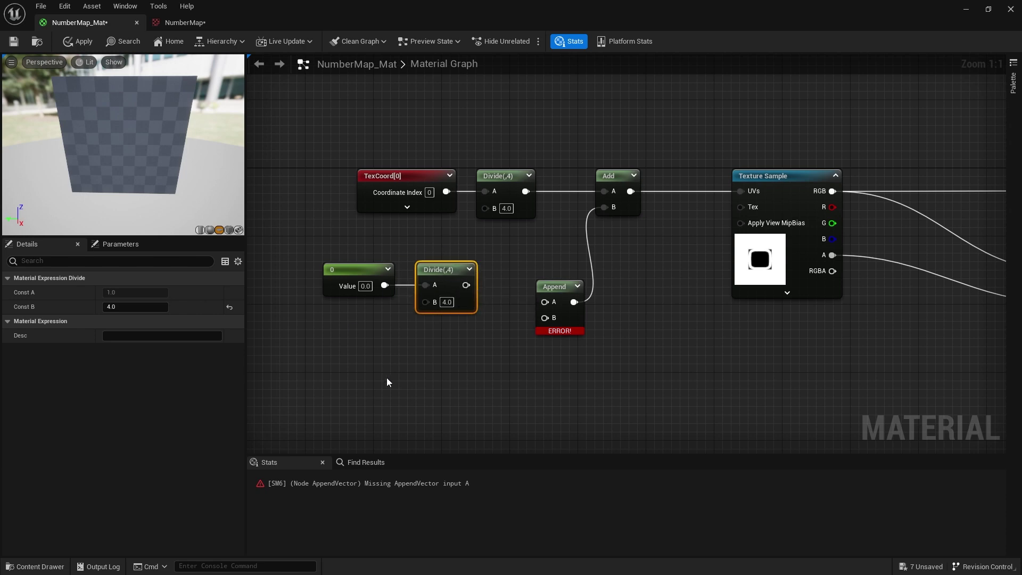
Step: Set the Constant before the lower Divide node to 1 and connect that Divide's output to Append's A input
{"action": "left_click_drag", "start_coordinate": [432, 394], "coordinate": [329, 284]}
{"action": "left_click", "coordinate": [329, 283]}
{"action": "left_click", "coordinate": [133, 292]}
{"action": "type", "text": "1"}
{"action": "key", "text": "Return"}
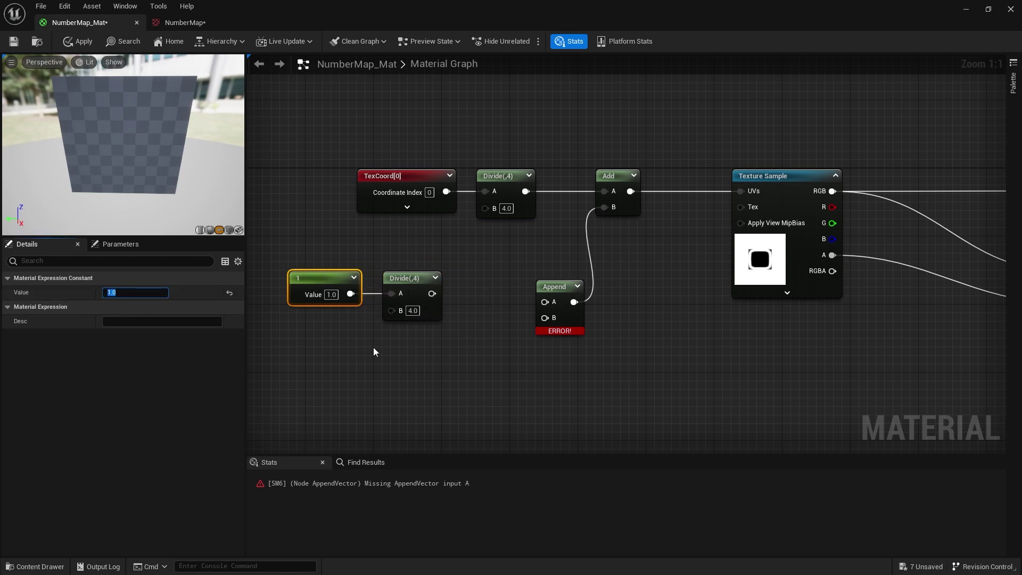
{"action": "left_click", "coordinate": [424, 330]}
{"action": "left_click_drag", "start_coordinate": [431, 294], "coordinate": [550, 279]}
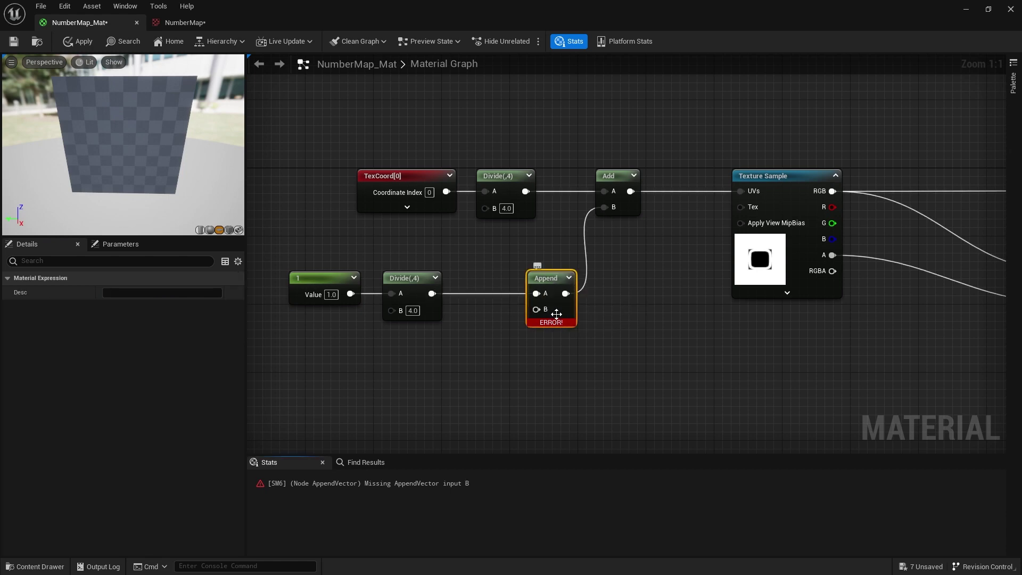
Step: Create a second Constant node below the Append node and connect it to Append's B input
{"action": "left_click", "coordinate": [442, 347]}
{"action": "left_click_drag", "start_coordinate": [503, 370], "coordinate": [537, 310]}
{"action": "left_click", "coordinate": [79, 41]}
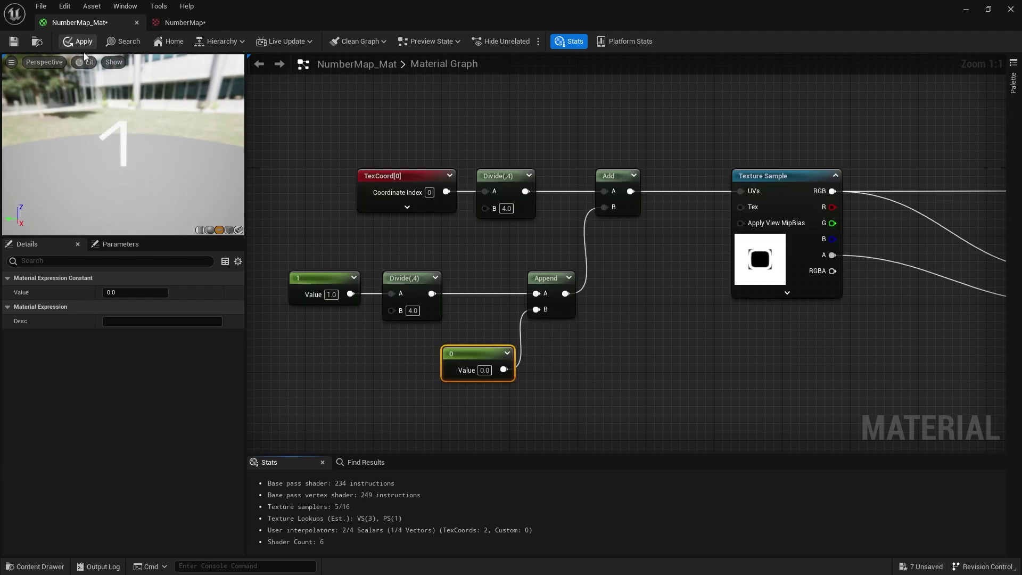
{"action": "left_click_drag", "start_coordinate": [351, 294], "coordinate": [392, 293]}
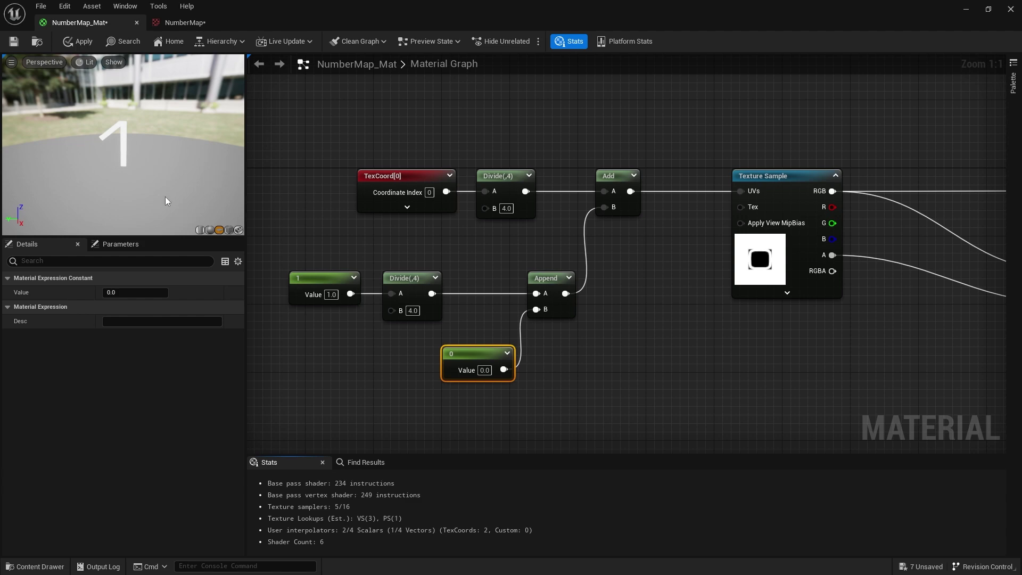
Step: Set the Constant feeding Append's B input to 0.25 and the Constant before the lower Divide node to 0
{"action": "left_click", "coordinate": [485, 370]}
{"action": "type", "text": ".25"}
{"action": "key", "text": "Return"}
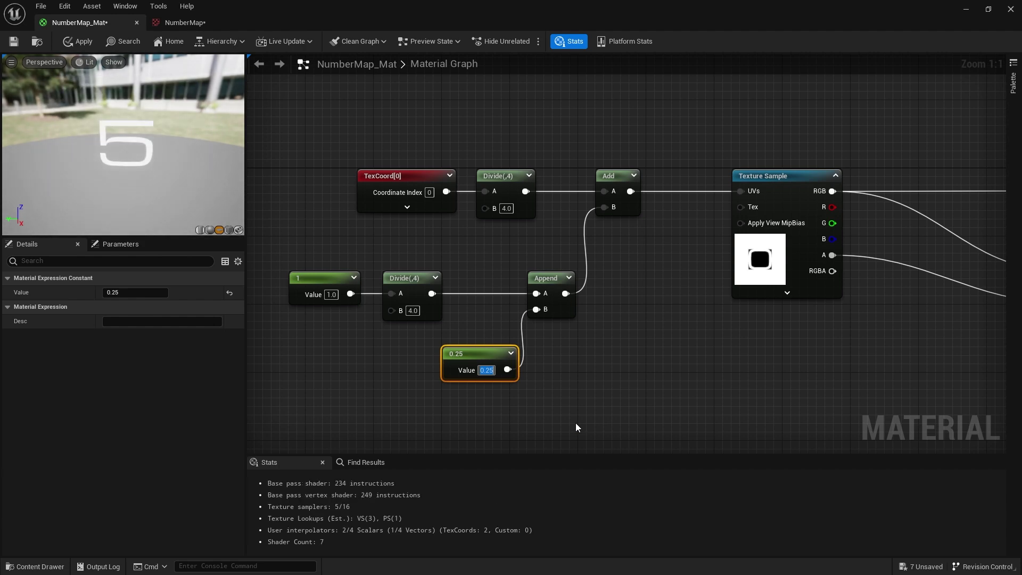
{"action": "left_click", "coordinate": [331, 294]}
{"action": "type", "text": "0"}
{"action": "key", "text": "Return"}
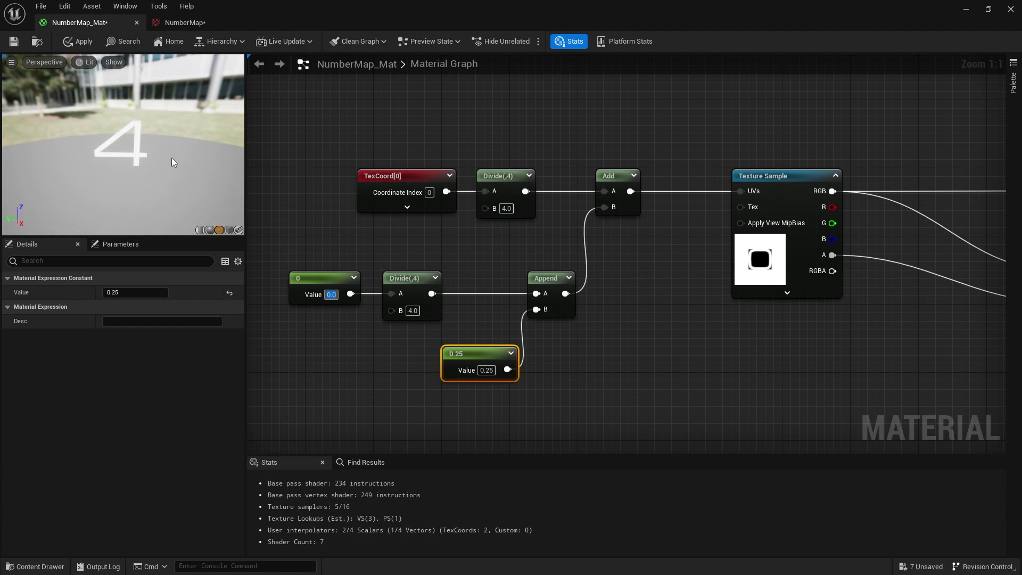
Step: Compare the NumberMap texture's cell layout with the material preview and the nodes feeding Append's two inputs
{"action": "left_click", "coordinate": [215, 20]}
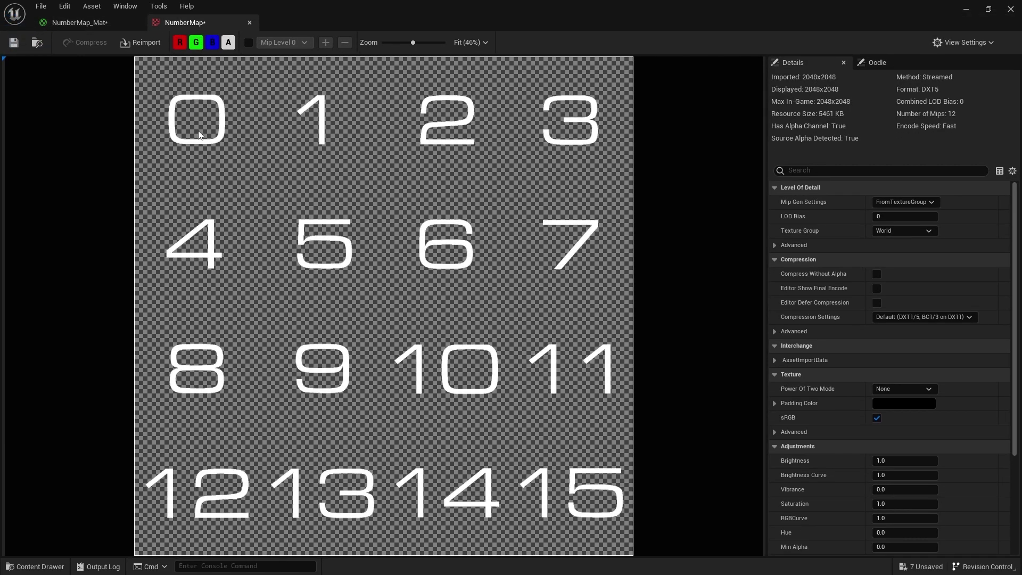
{"action": "left_click", "coordinate": [88, 25]}
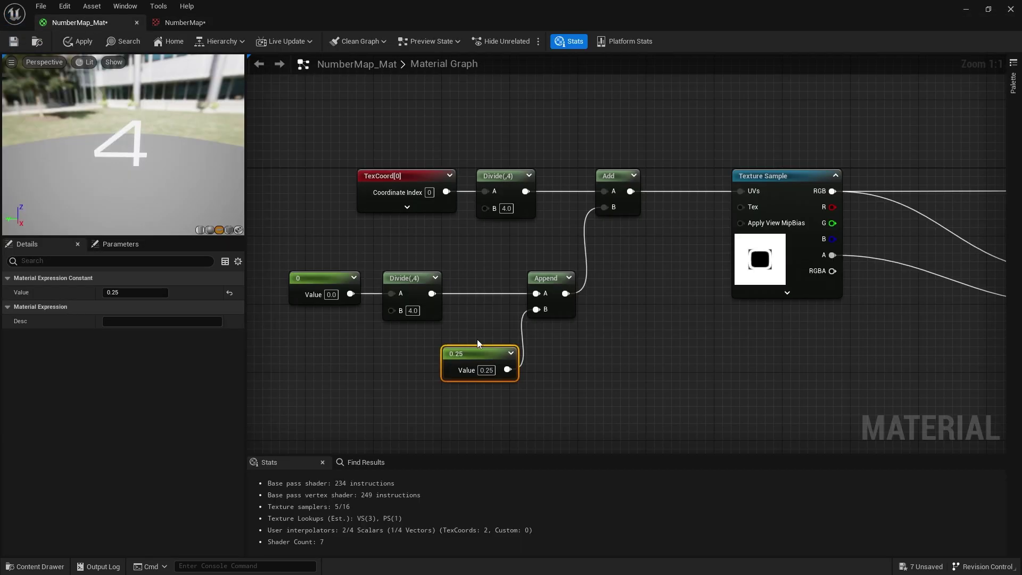
{"action": "left_click_drag", "start_coordinate": [337, 264], "coordinate": [437, 282]}
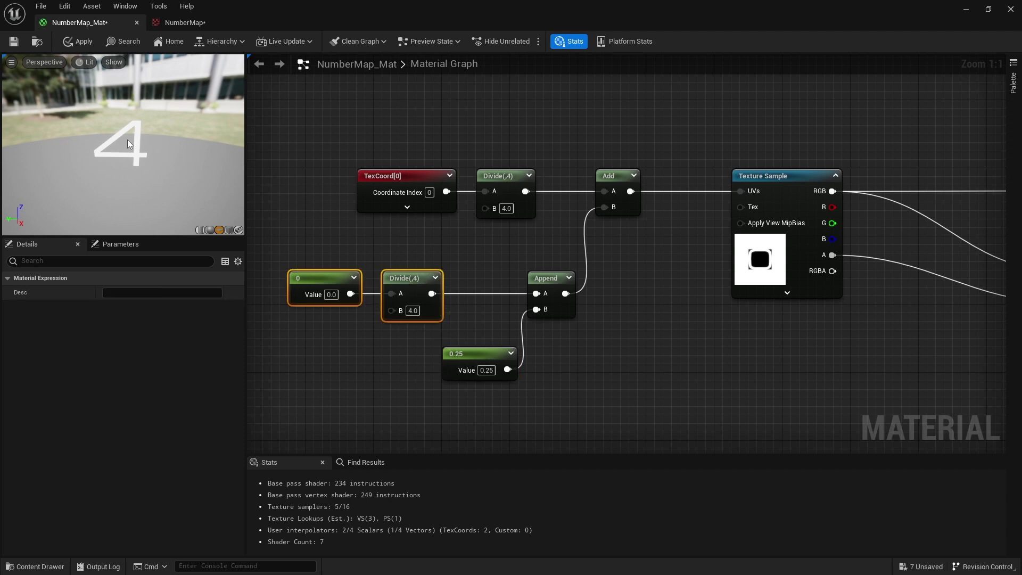
{"action": "left_click", "coordinate": [479, 358]}
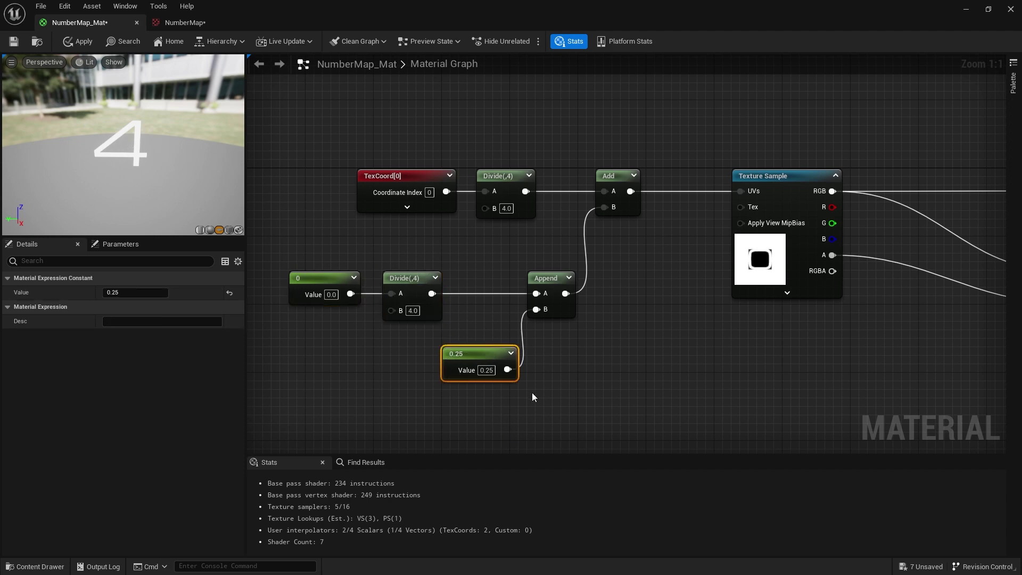
Step: Move the Constant and Divide nodes feeding Append's A input farther from Append and check the NumberMap texture again
{"action": "right_click_drag", "start_coordinate": [422, 359], "coordinate": [503, 375]}
{"action": "left_click_drag", "start_coordinate": [389, 276], "coordinate": [512, 339]}
{"action": "left_click_drag", "start_coordinate": [488, 296], "coordinate": [453, 297]}
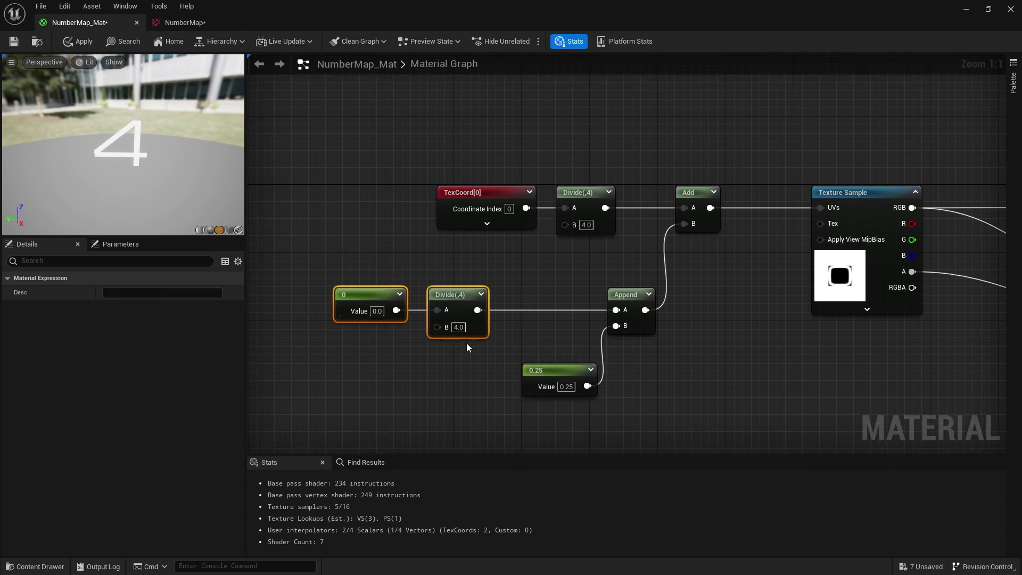
{"action": "left_click", "coordinate": [208, 24]}
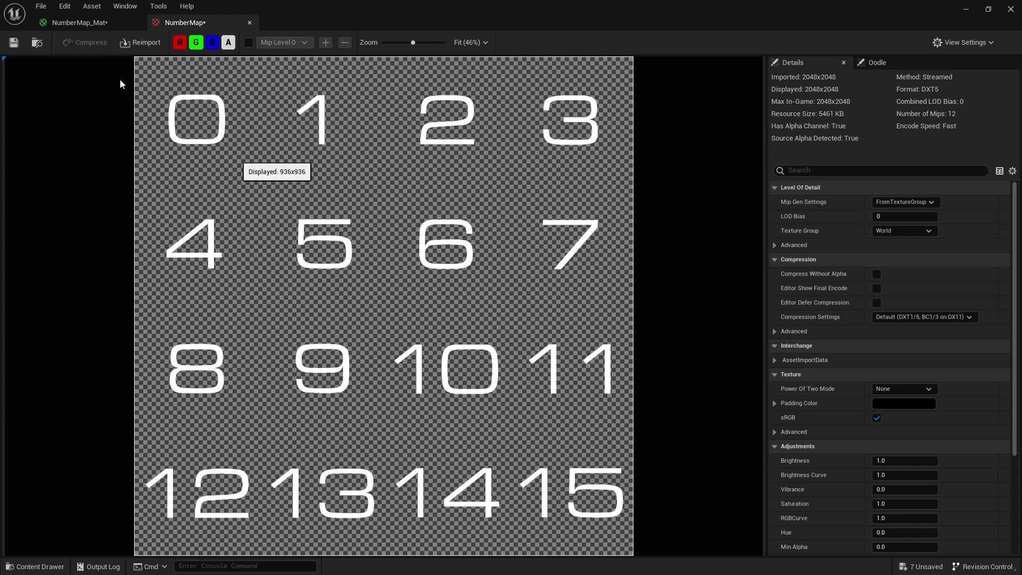
{"action": "left_click", "coordinate": [60, 24]}
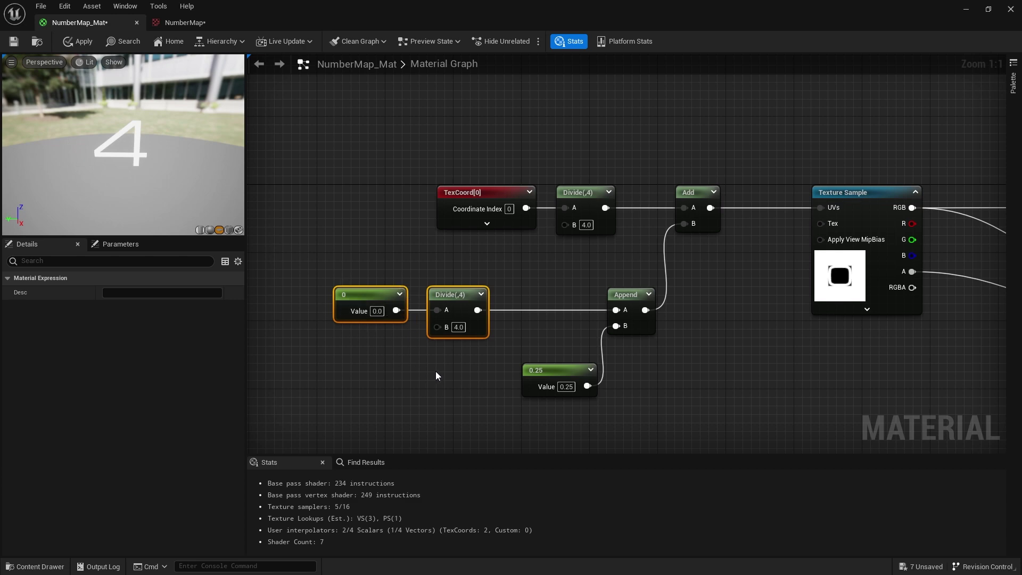
Step: Set the Constant before the lower Divide node to 5 after moving both nodes farther from Append, and check the NumberMap texture
{"action": "left_click_drag", "start_coordinate": [454, 303], "coordinate": [386, 304]}
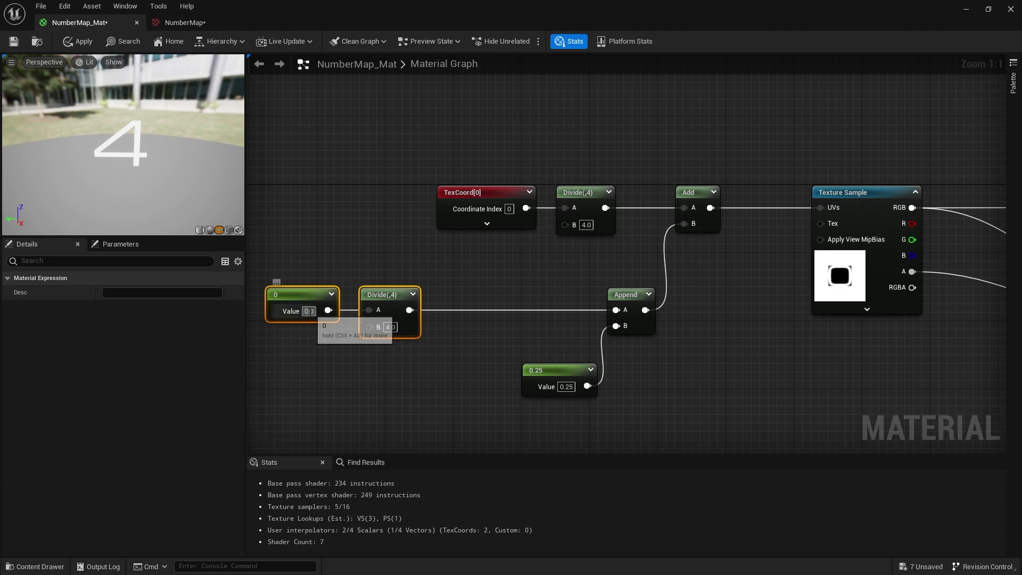
{"action": "type", "text": "5"}
{"action": "key", "text": "Return"}
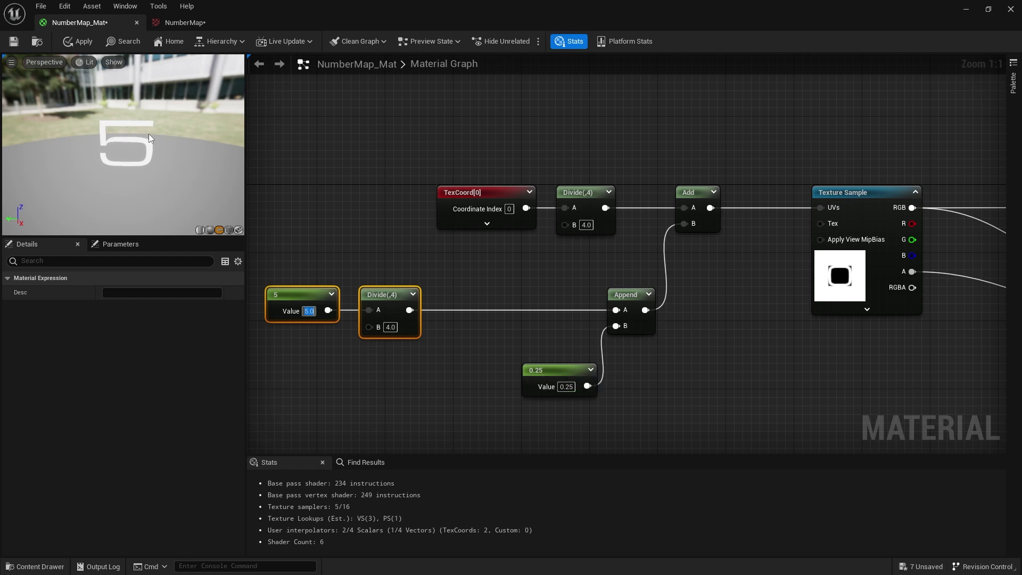
{"action": "left_click", "coordinate": [172, 24]}
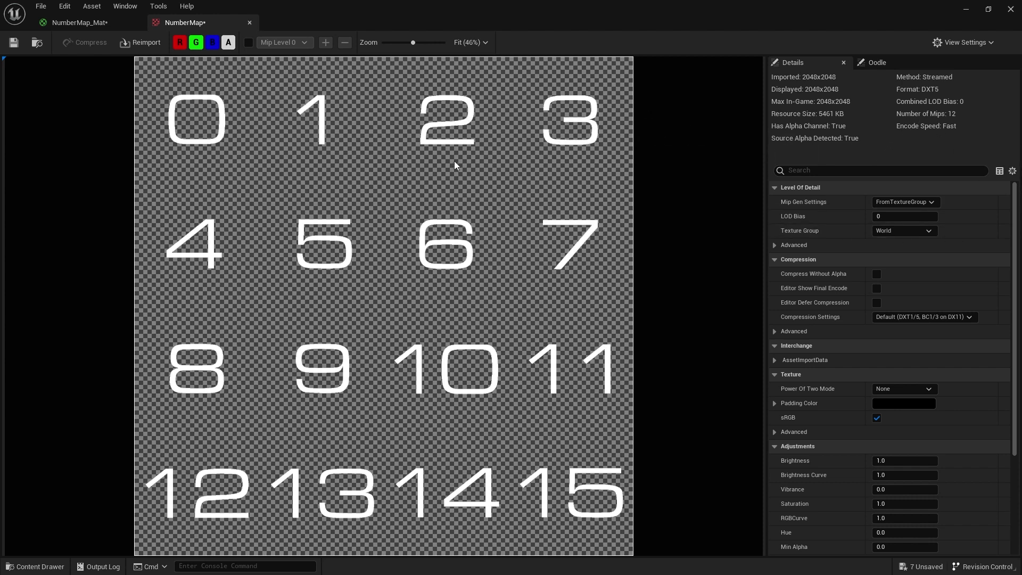
{"action": "left_click", "coordinate": [79, 22]}
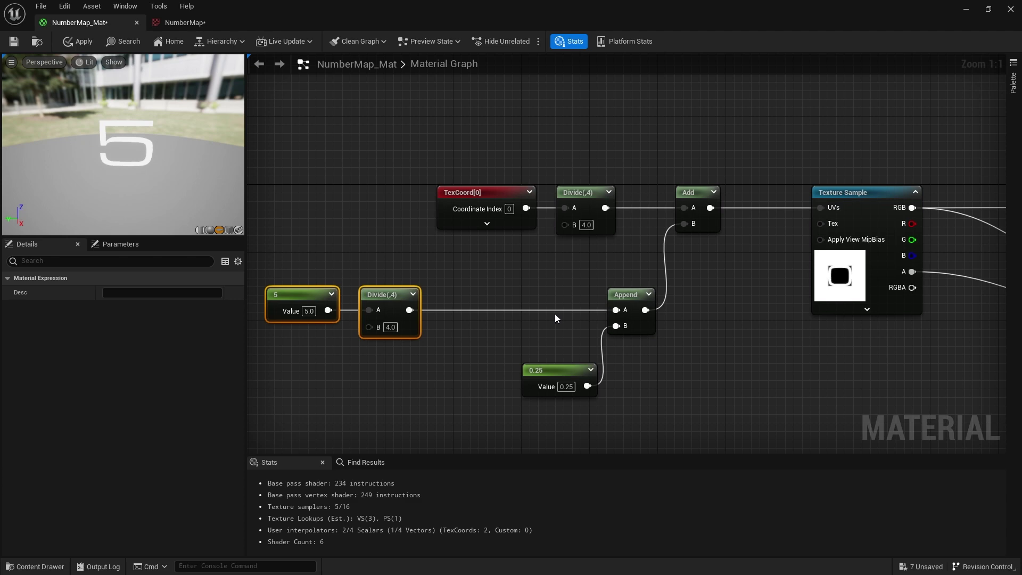
{"action": "left_click", "coordinate": [183, 22]}
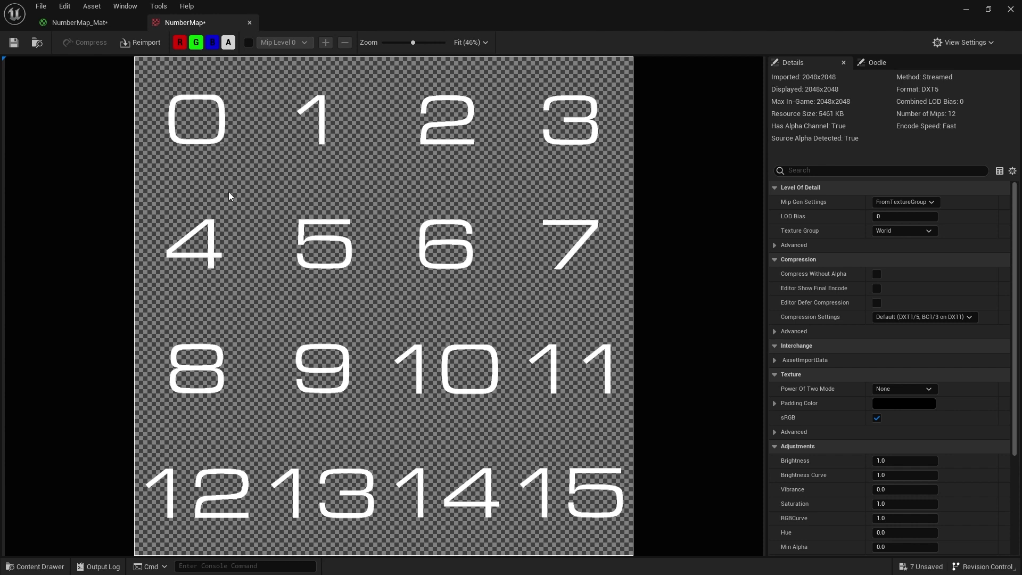
{"action": "left_click", "coordinate": [95, 23]}
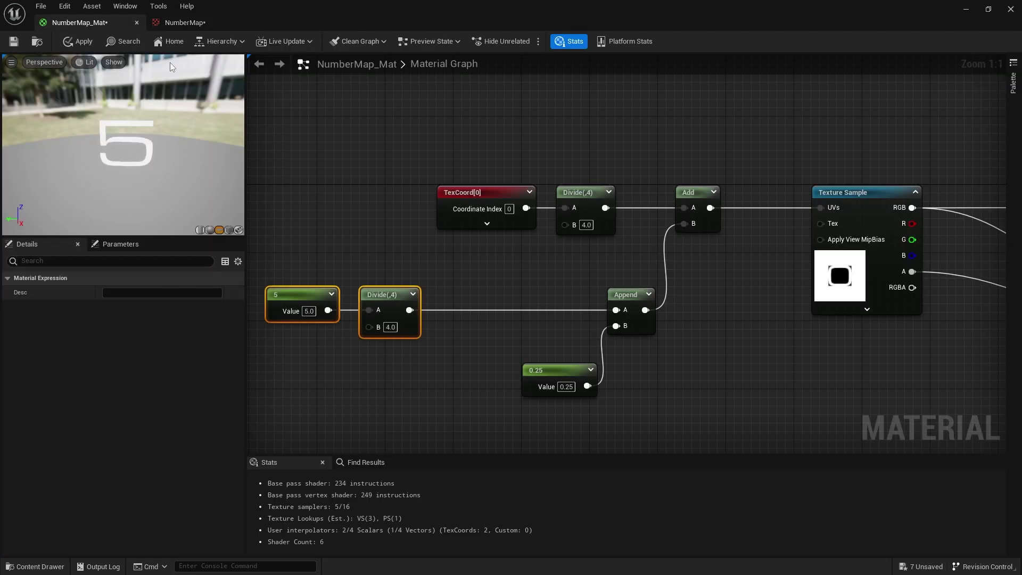
Step: Add a Floor node fed by the lower Divide node's output and place it below the wire to Append
{"action": "left_click_drag", "start_coordinate": [410, 310], "coordinate": [445, 363]}
{"action": "type", "text": "floor"}
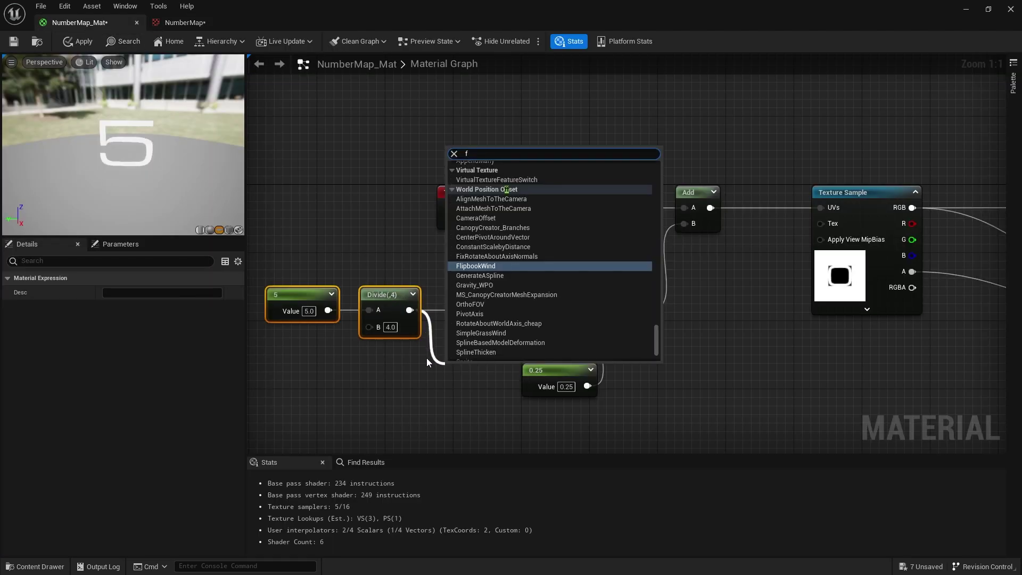
{"action": "key", "text": "Return"}
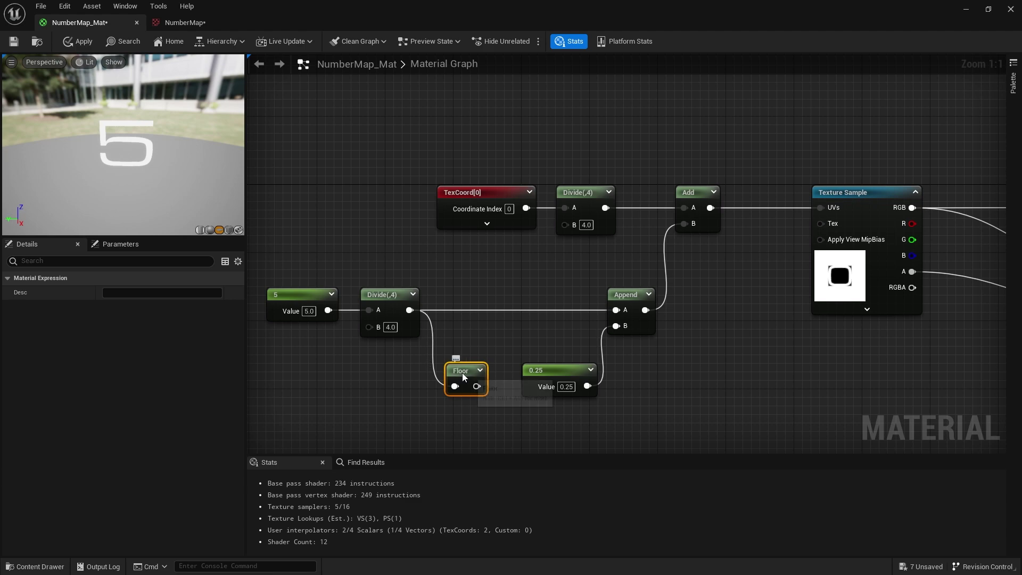
{"action": "left_click_drag", "start_coordinate": [462, 373], "coordinate": [461, 365]}
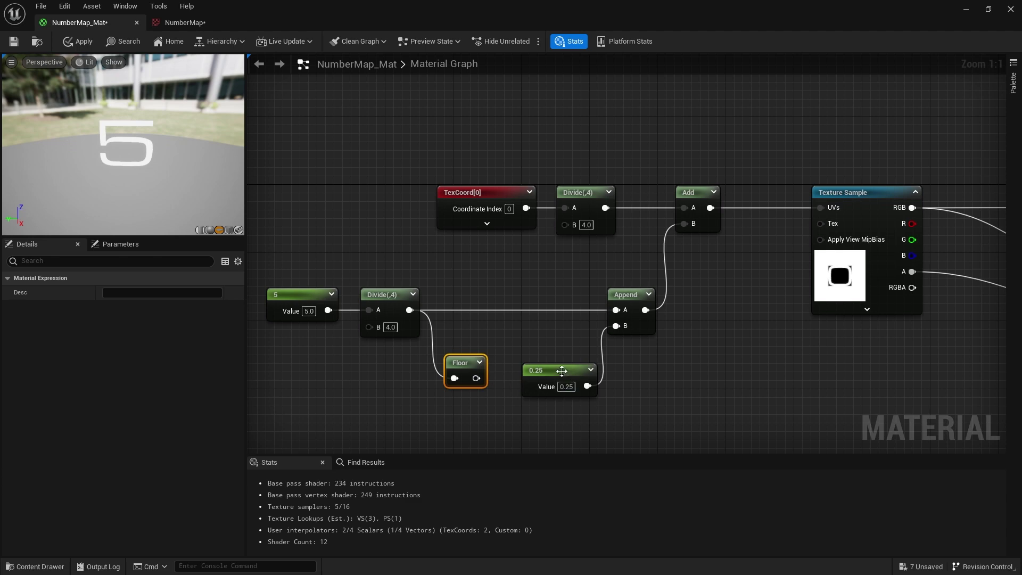
Step: Replace the 0.25 Constant with a Divide node that divides Floor's output by 4 and feeds Append's B input
{"action": "left_click_drag", "start_coordinate": [560, 370], "coordinate": [542, 379]}
{"action": "key", "text": "Delete"}
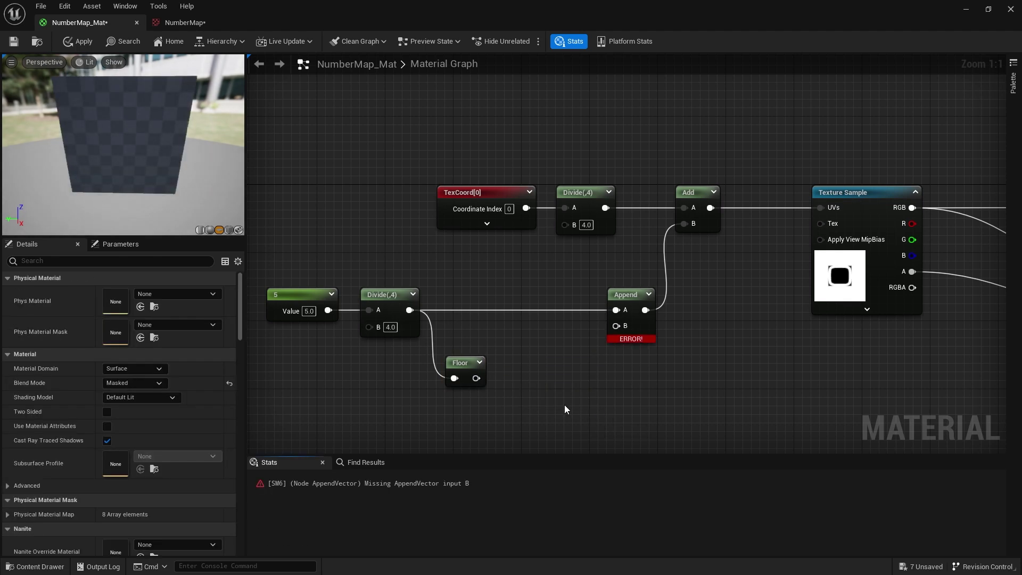
{"action": "left_click_drag", "start_coordinate": [480, 380], "coordinate": [513, 393]}
{"action": "type", "text": "divide"}
{"action": "key", "text": "Return"}
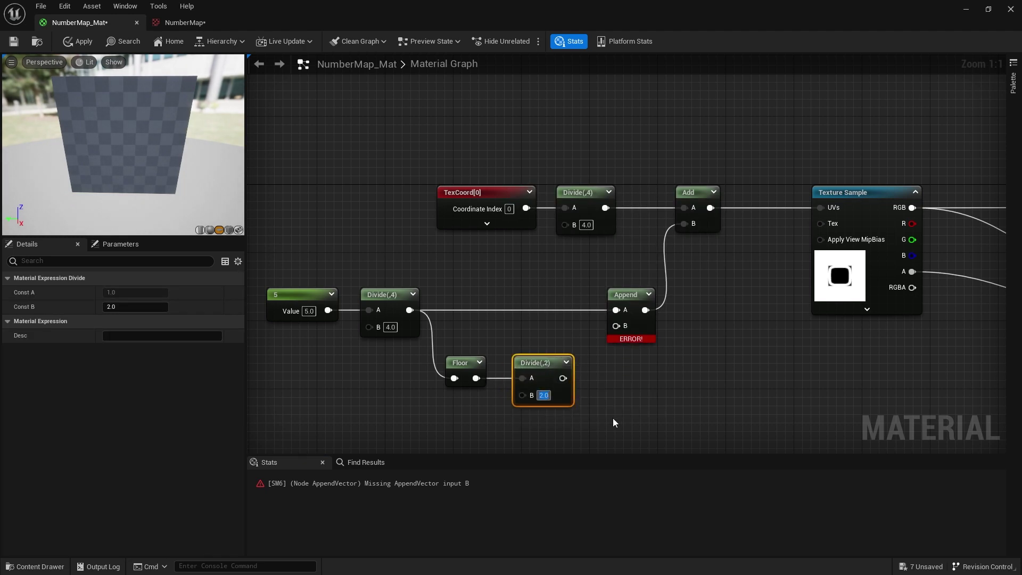
{"action": "type", "text": "4"}
{"action": "key", "text": "Return"}
{"action": "left_click_drag", "start_coordinate": [562, 378], "coordinate": [615, 326]}
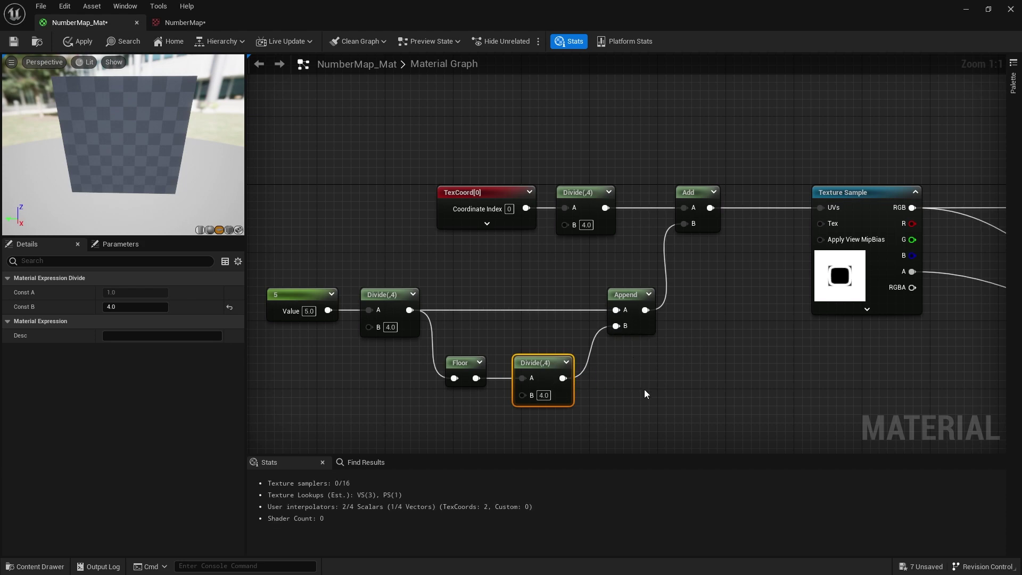
{"action": "left_click", "coordinate": [596, 372]}
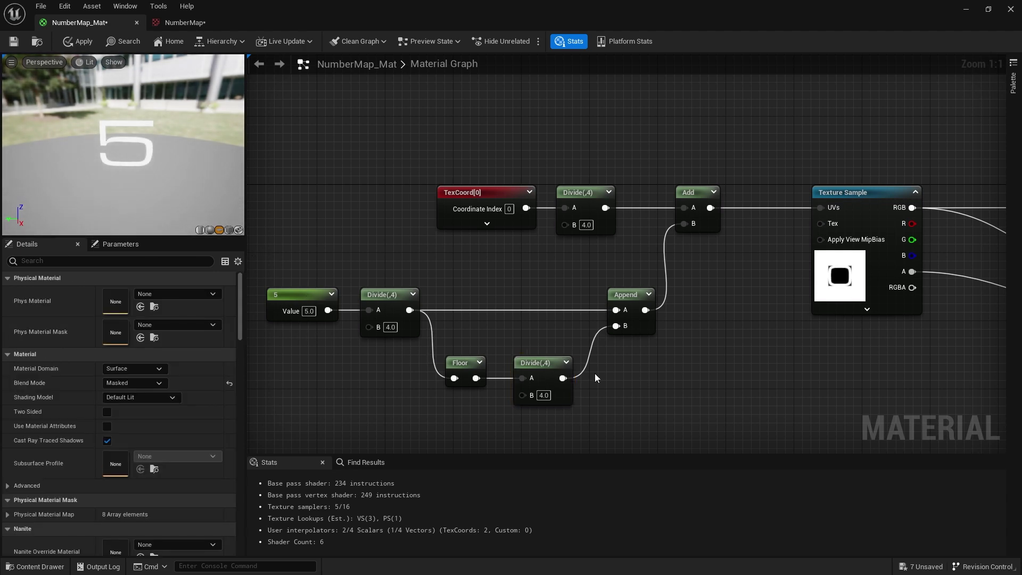
Step: Apply the material changes and test the Constant before the lower Divide node with 10 and 8
{"action": "left_click", "coordinate": [88, 42]}
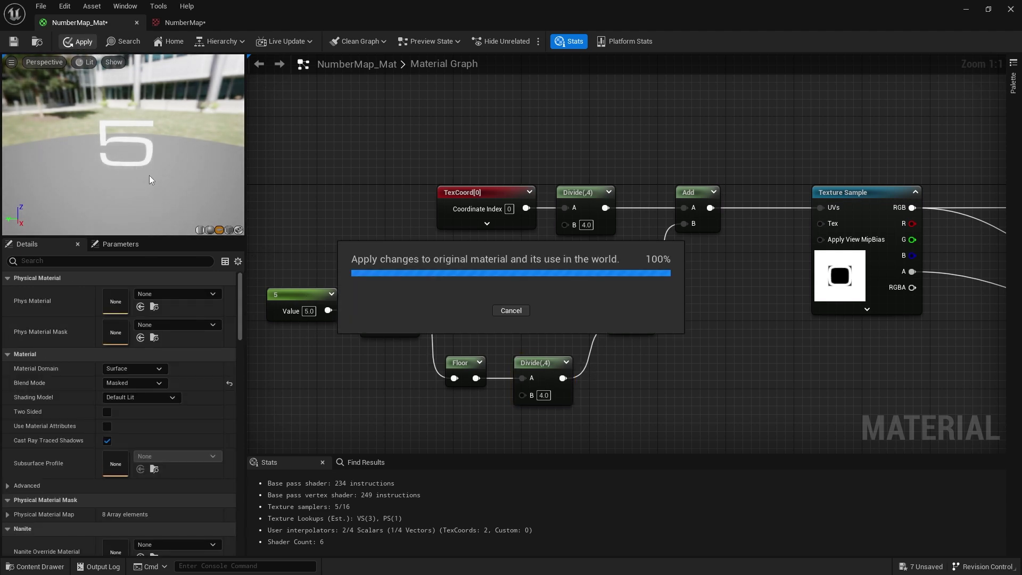
{"action": "left_click", "coordinate": [309, 311]}
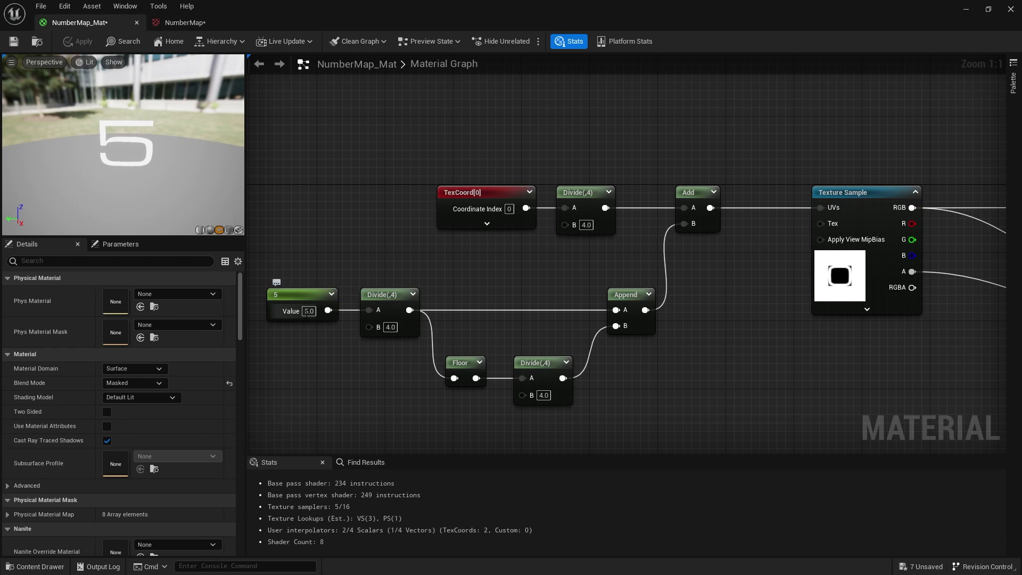
{"action": "type", "text": "10"}
{"action": "key", "text": "Return"}
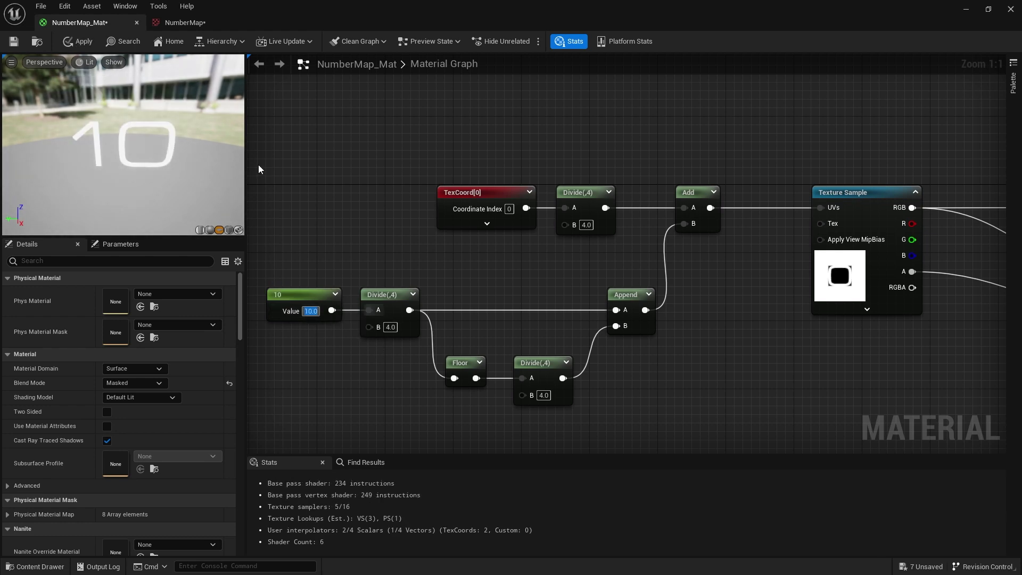
{"action": "type", "text": "8"}
{"action": "key", "text": "Return"}
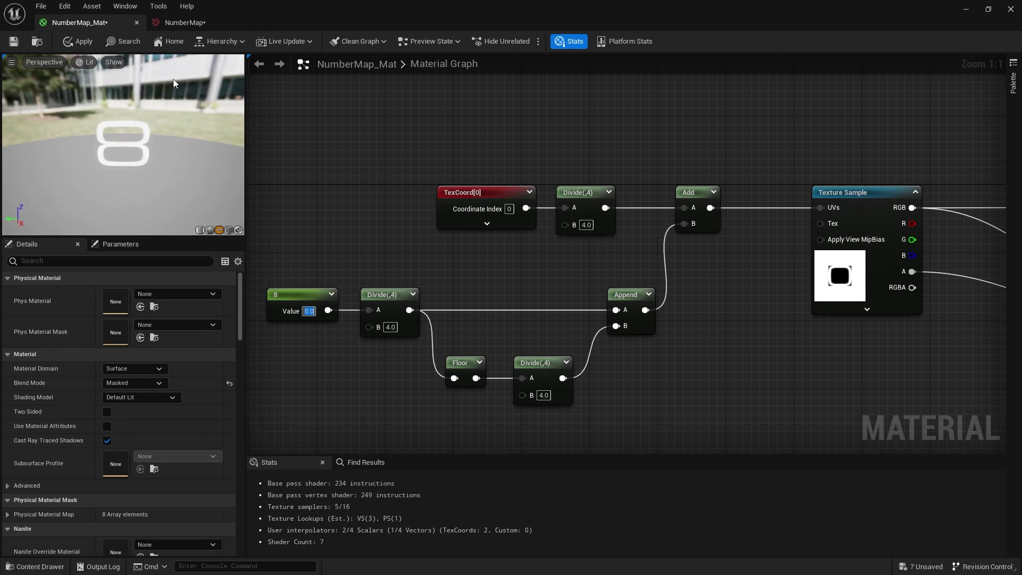
Step: Compare the NumberMap texture's rows and columns with the material preview and the Divide, Floor, Append and Add nodes
{"action": "left_click", "coordinate": [172, 24]}
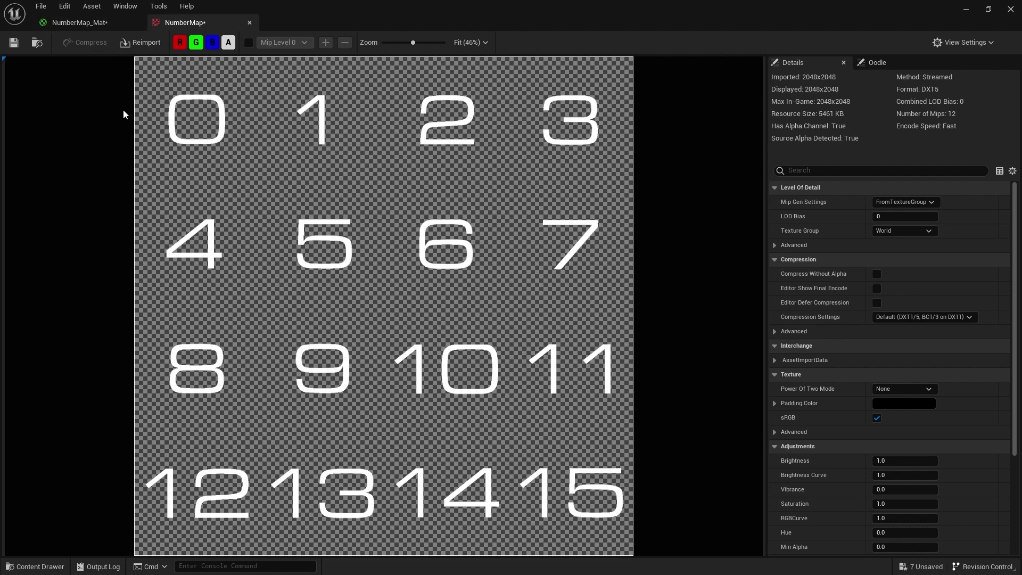
{"action": "left_click", "coordinate": [82, 24]}
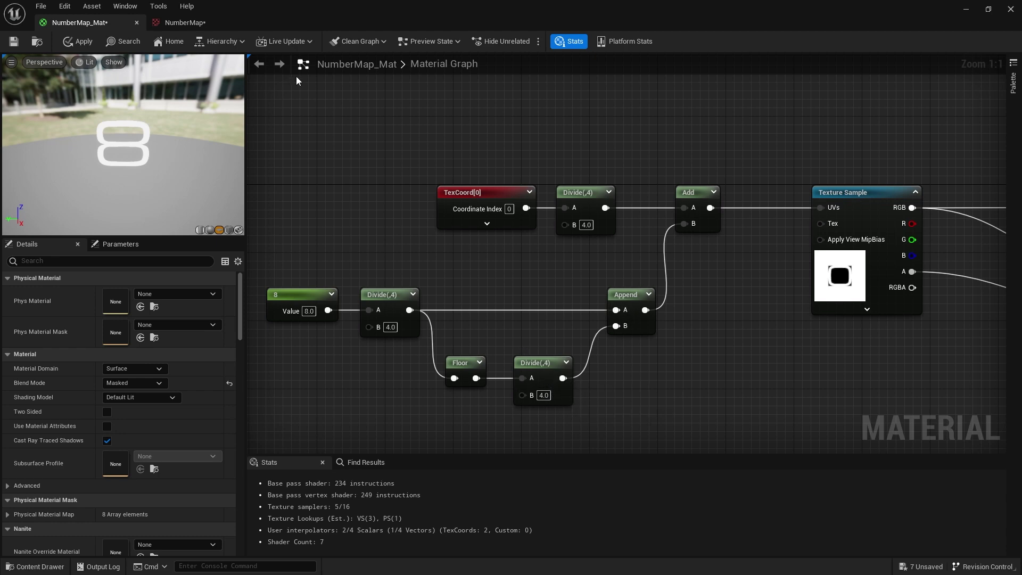
{"action": "left_click", "coordinate": [180, 25]}
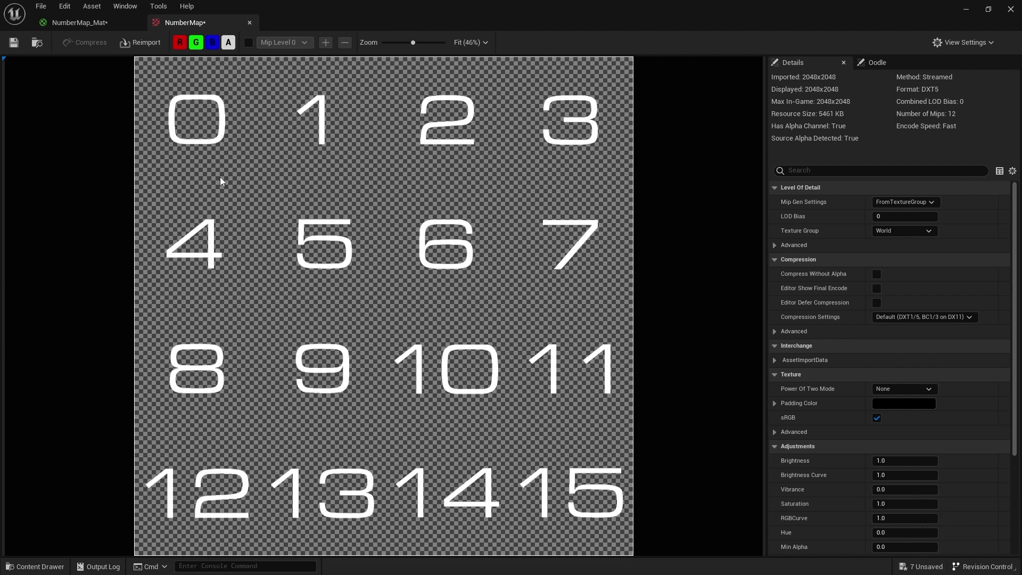
{"action": "left_click", "coordinate": [85, 24]}
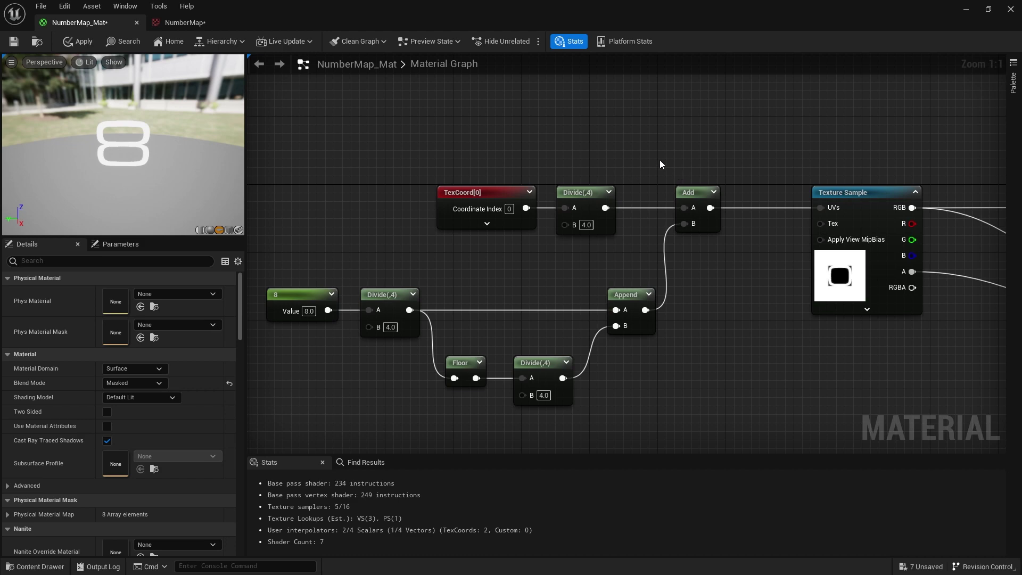
{"action": "left_click_drag", "start_coordinate": [660, 161], "coordinate": [728, 235]}
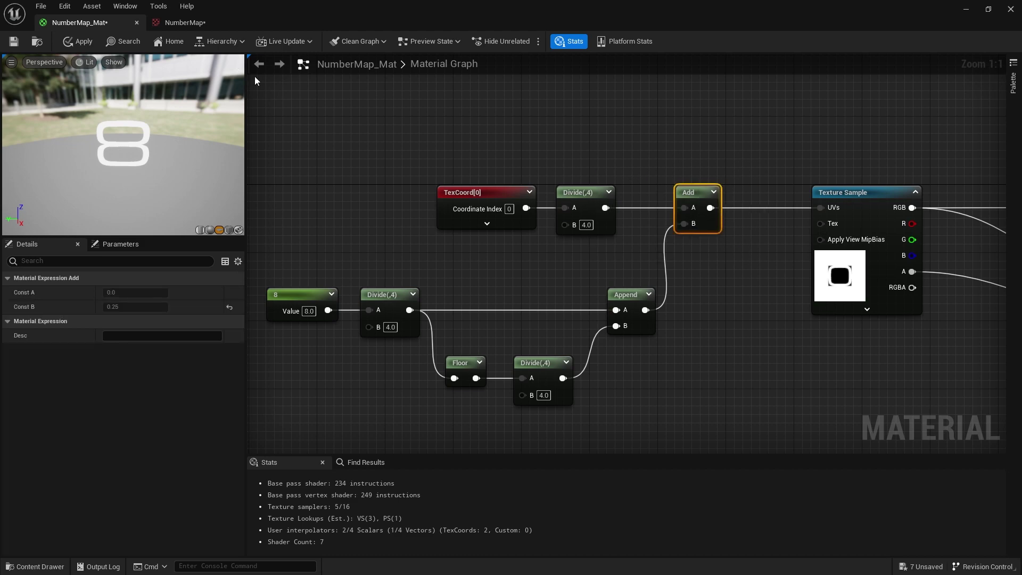
{"action": "left_click", "coordinate": [198, 24]}
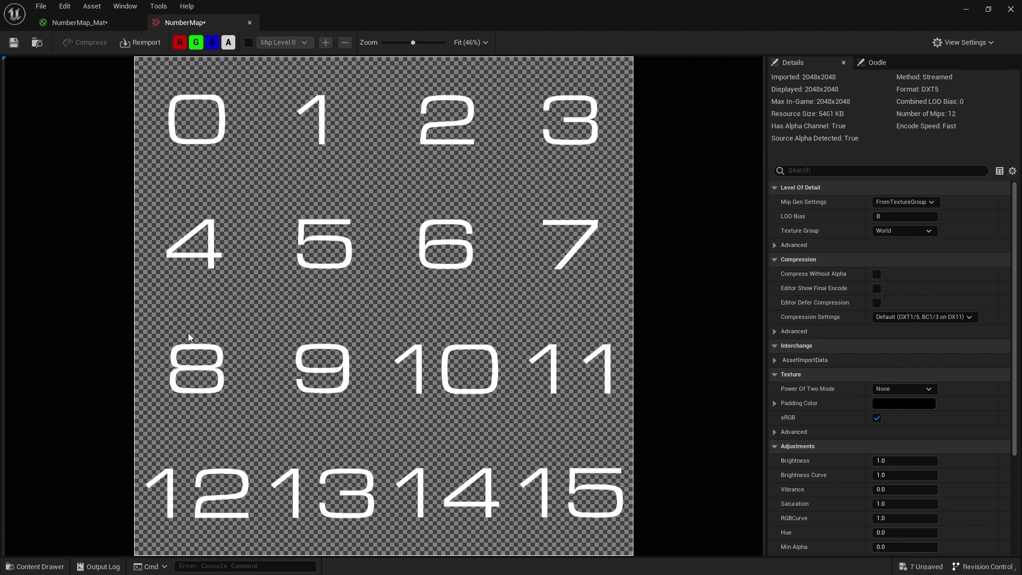
{"action": "left_click", "coordinate": [109, 22]}
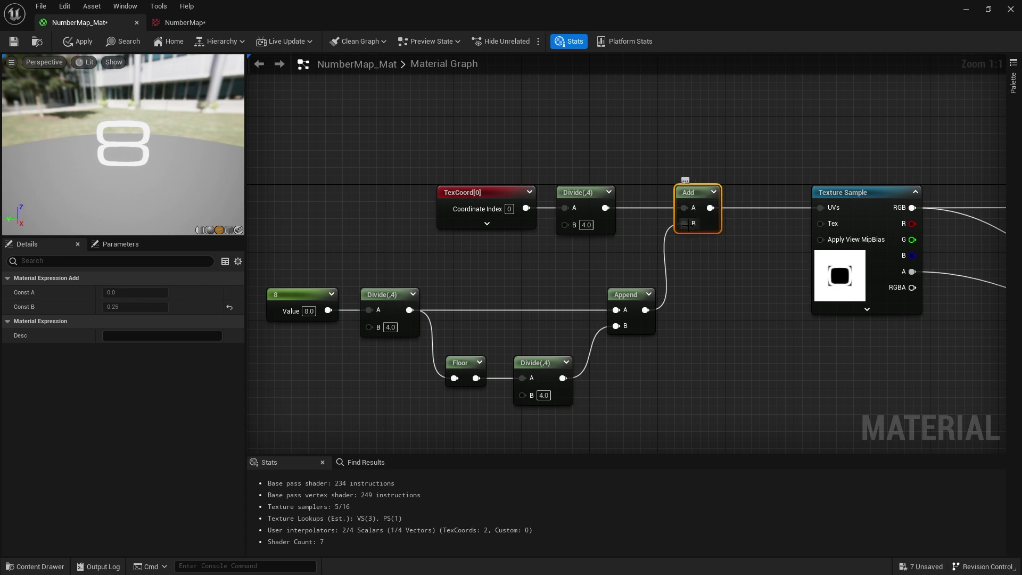
{"action": "left_click", "coordinate": [184, 23]}
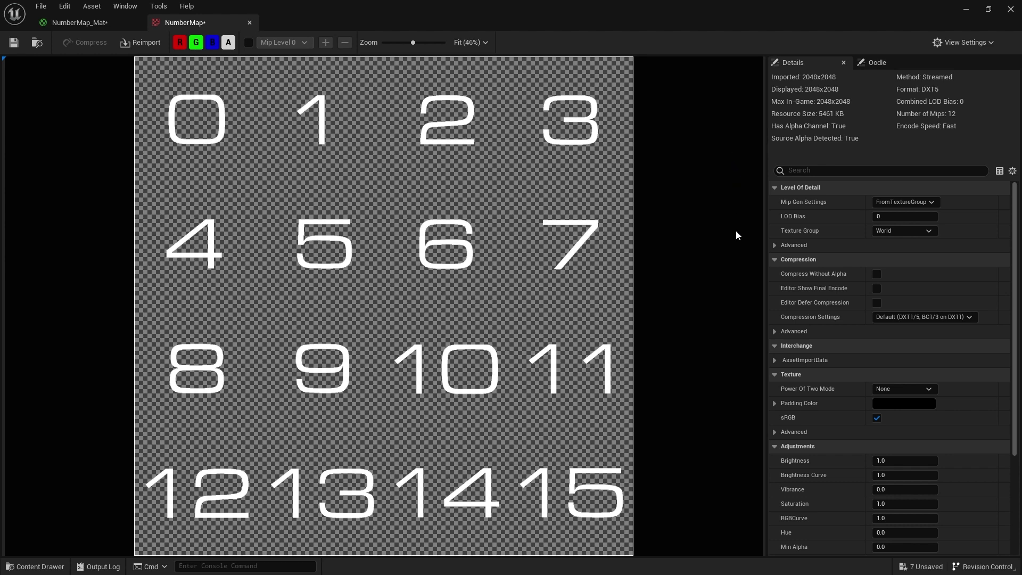
Step: Return to the material graph and set the Constant before the lower Divide node to 9
{"action": "left_click", "coordinate": [68, 24]}
{"action": "left_click", "coordinate": [308, 311]}
{"action": "type", "text": "9"}
{"action": "key", "text": "Return"}
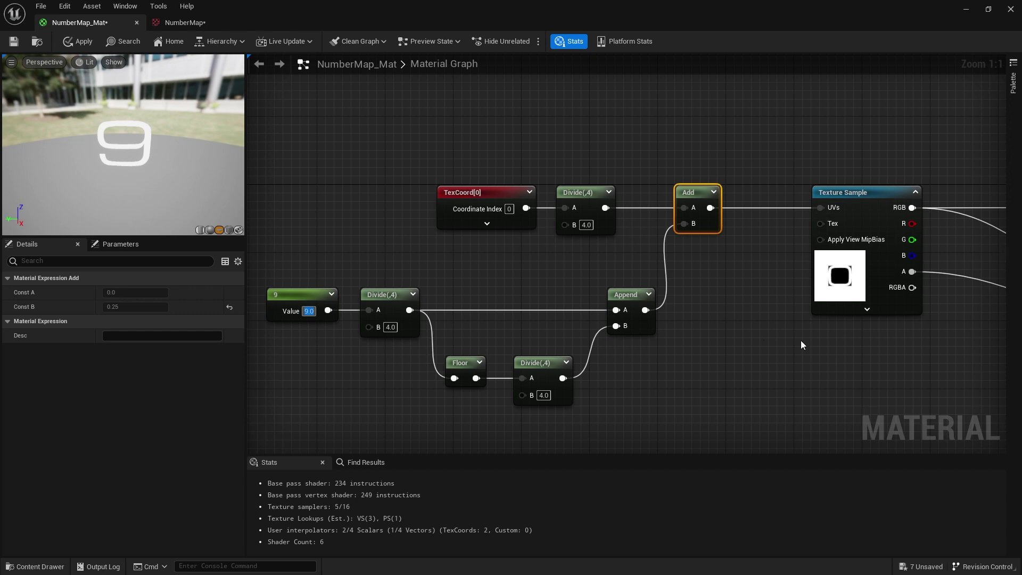
Step: Change the Texture Sample node's texture to SignMap
{"action": "right_click_drag", "start_coordinate": [803, 345], "coordinate": [748, 351]}
{"action": "right_click_drag", "start_coordinate": [547, 303], "coordinate": [626, 308]}
{"action": "left_click", "coordinate": [671, 298]}
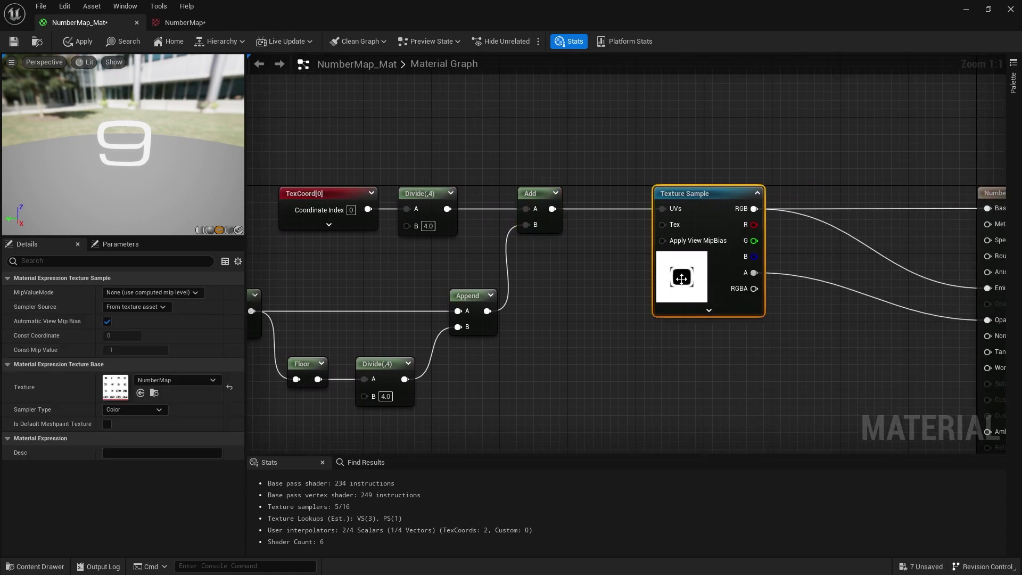
{"action": "left_click", "coordinate": [184, 381]}
{"action": "type", "text": "sign"}
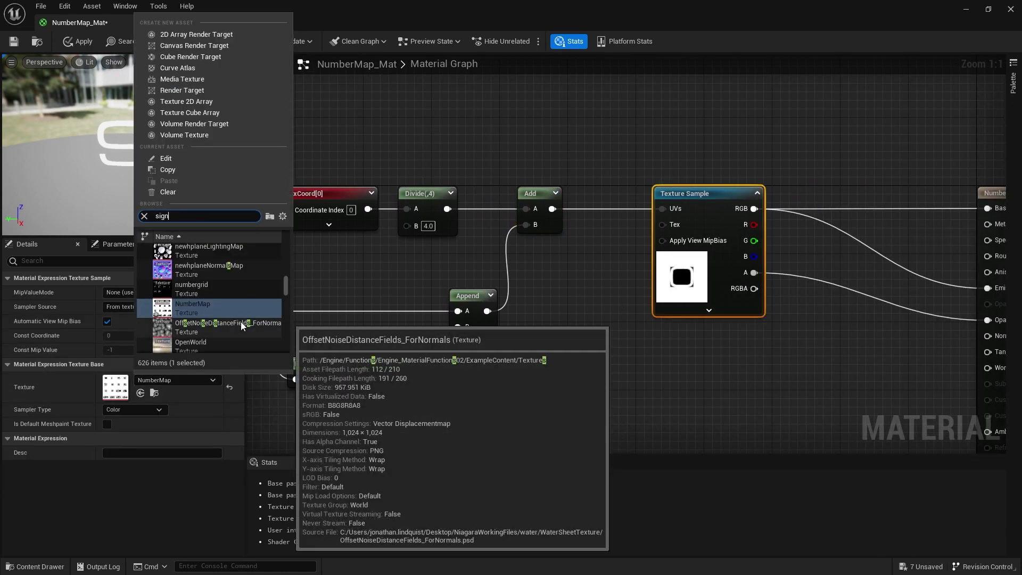
{"action": "left_click", "coordinate": [208, 256]}
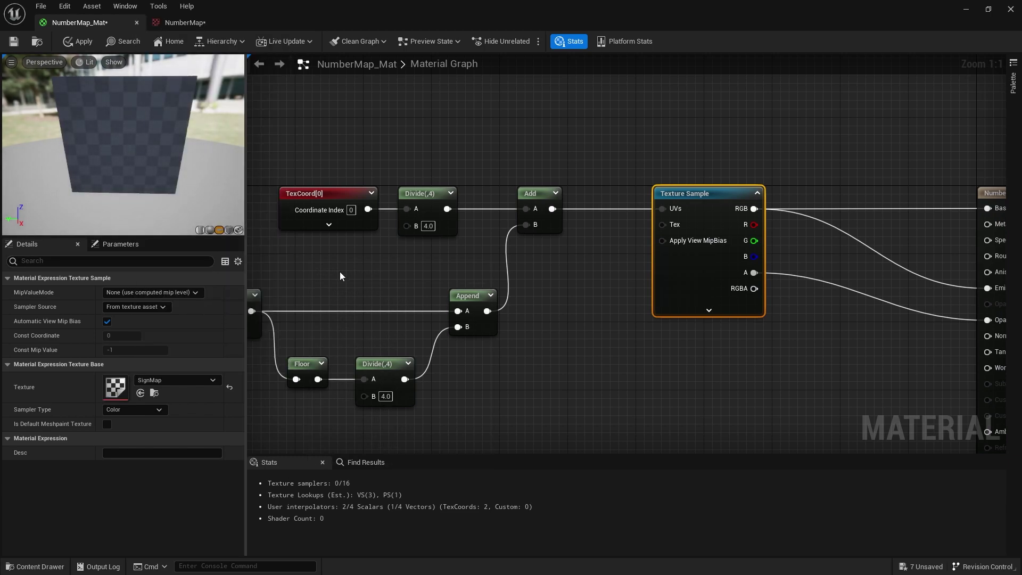
Step: Set the Constant feeding the first lower Divide node to 4
{"action": "right_click_drag", "start_coordinate": [350, 292], "coordinate": [603, 267]}
{"action": "left_click", "coordinate": [383, 290]}
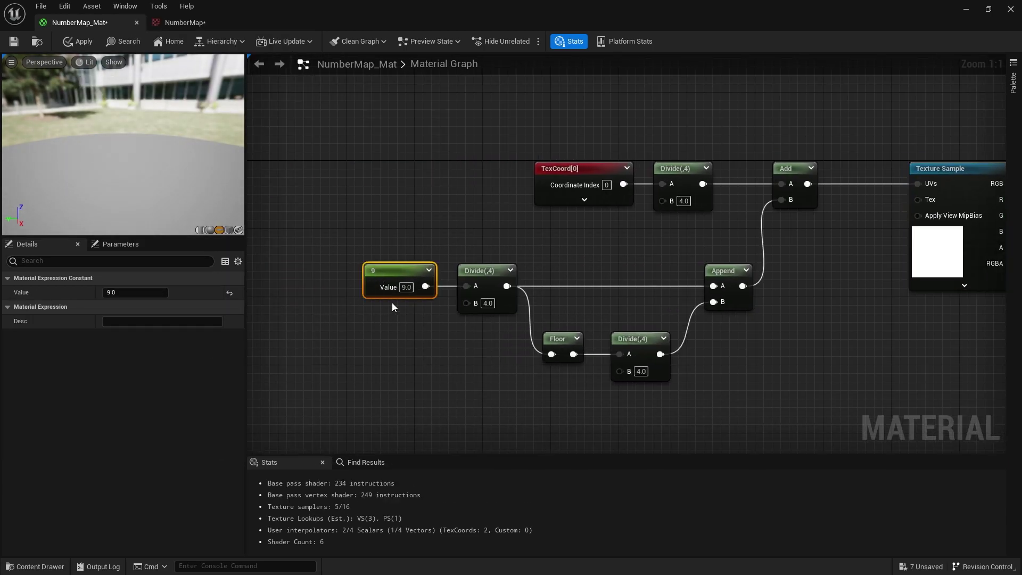
{"action": "type", "text": "4"}
{"action": "key", "text": "Return"}
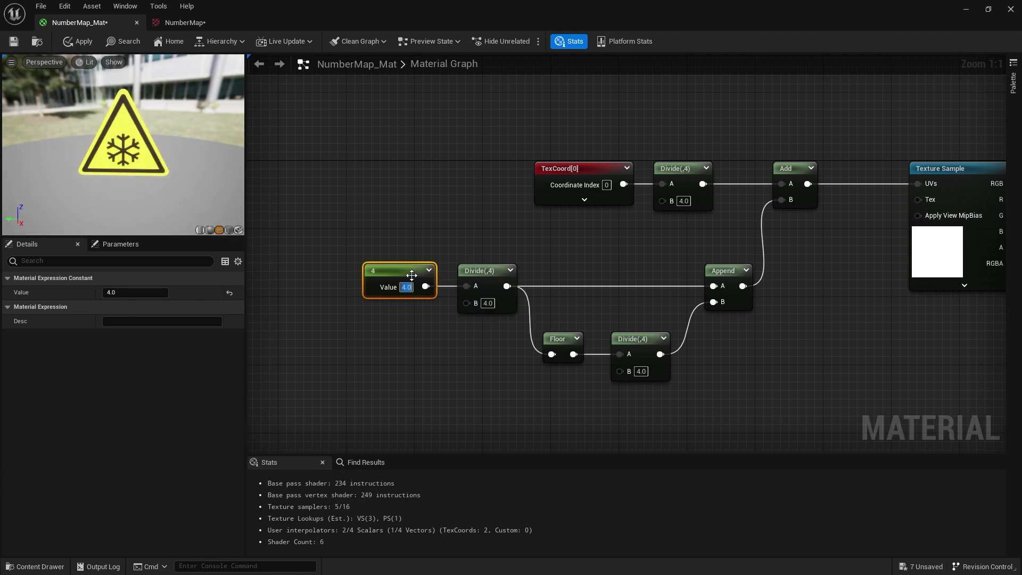
Step: Convert the Constant to a parameter named Index and move it farther from the Divide node
{"action": "left_click", "coordinate": [392, 276]}
{"action": "right_click", "coordinate": [384, 269]}
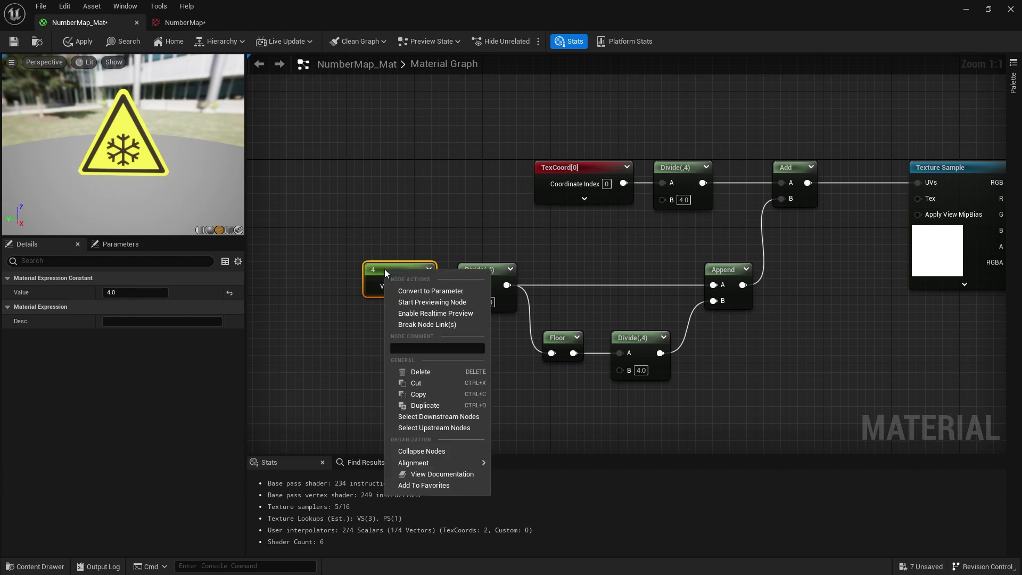
{"action": "left_click", "coordinate": [430, 290]}
{"action": "type", "text": "Index"}
{"action": "key", "text": "Return"}
{"action": "left_click_drag", "start_coordinate": [419, 274], "coordinate": [377, 274]}
Step: Examine the Texture Sample node's connections into the NumberMap_Mat output node and select that output node
{"action": "left_click", "coordinate": [698, 289]}
{"action": "right_click_drag", "start_coordinate": [698, 289], "coordinate": [501, 266]}
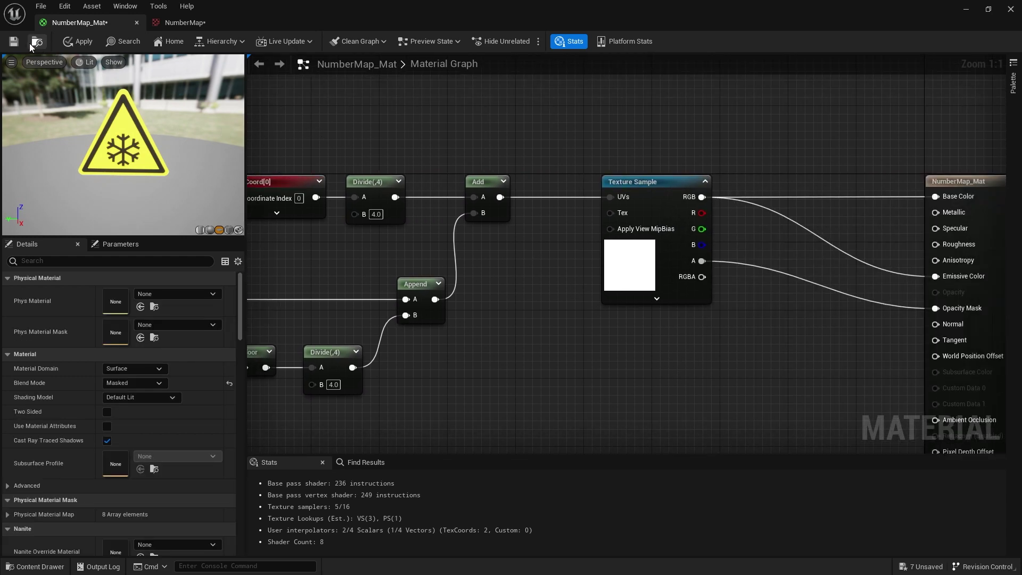
{"action": "right_click_drag", "start_coordinate": [569, 286], "coordinate": [442, 253]}
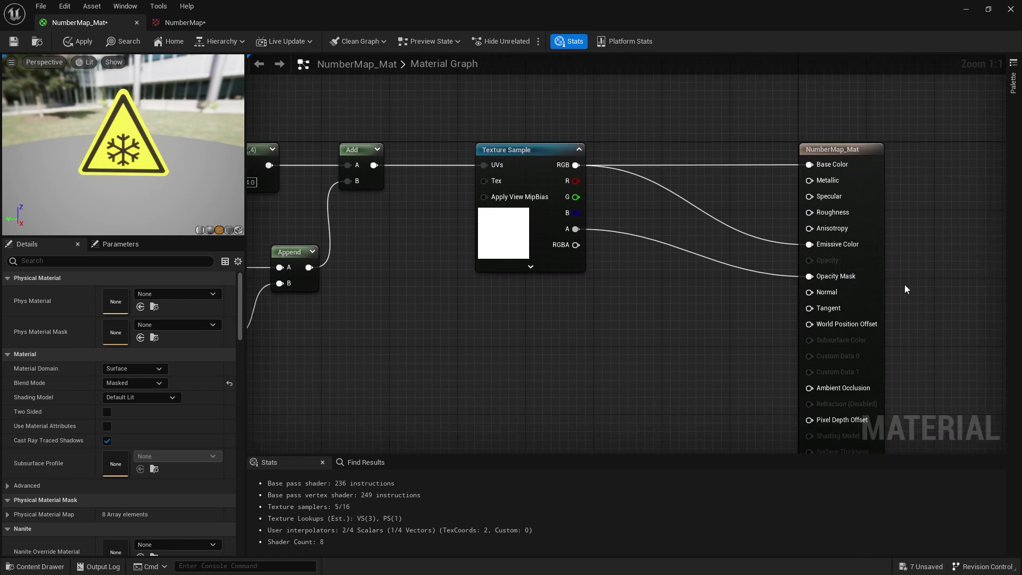
{"action": "right_click_drag", "start_coordinate": [907, 289], "coordinate": [739, 237]}
{"action": "left_click", "coordinate": [696, 144]}
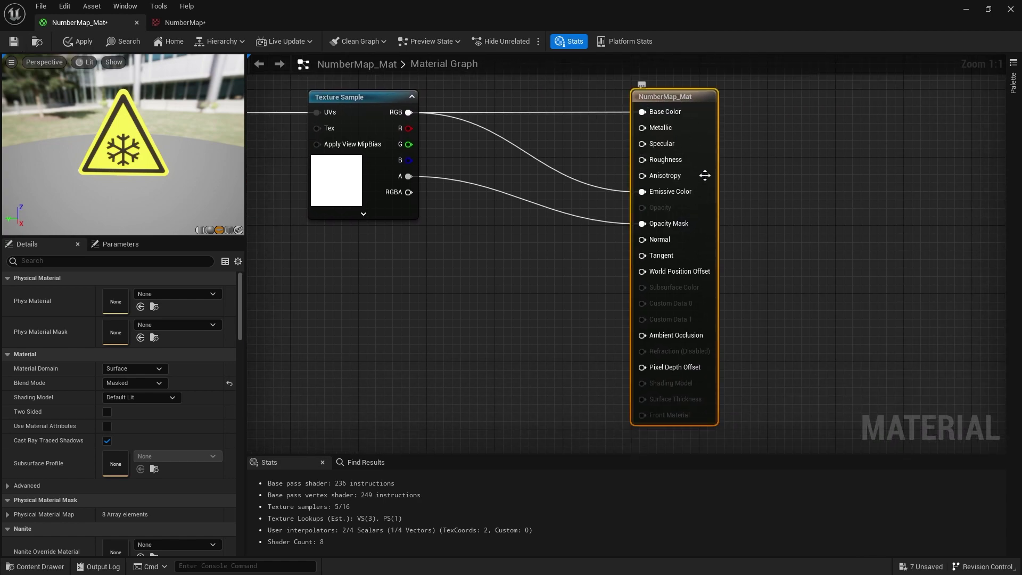
Step: Set the material's domain to Deferred Decal and its blend mode to Translucent
{"action": "left_click", "coordinate": [119, 369]}
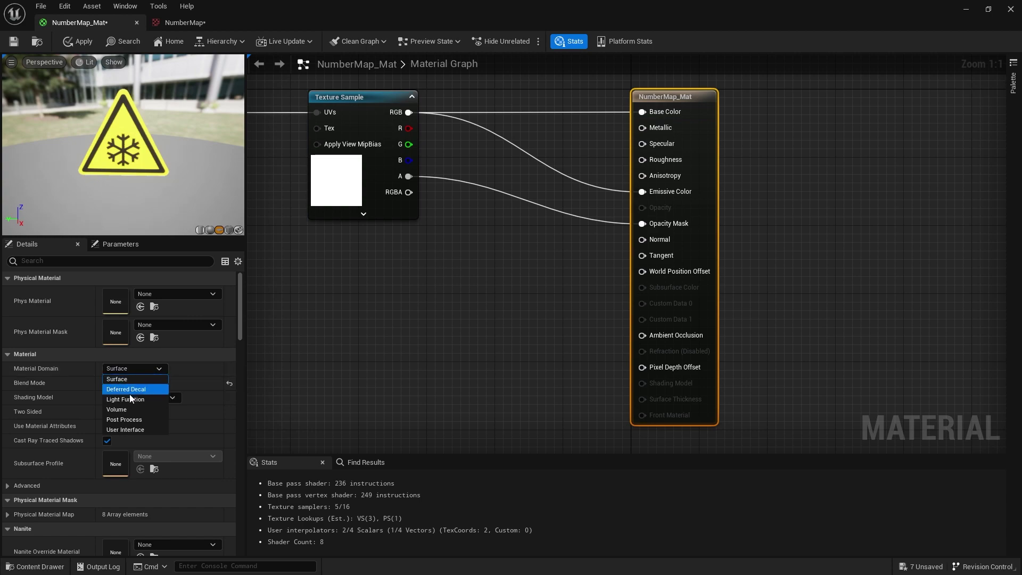
{"action": "left_click", "coordinate": [122, 389]}
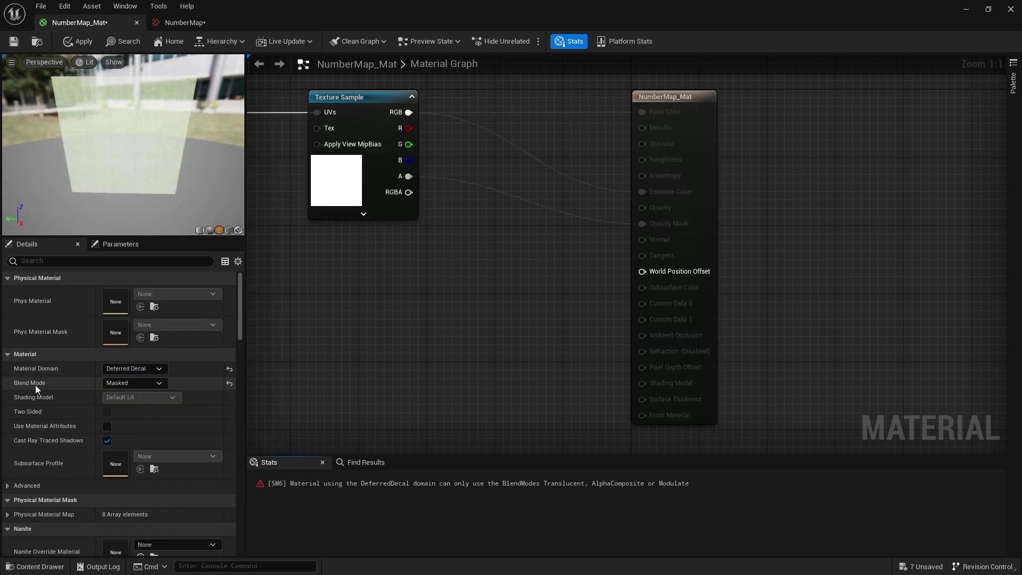
{"action": "left_click", "coordinate": [113, 382]}
{"action": "left_click", "coordinate": [130, 410]}
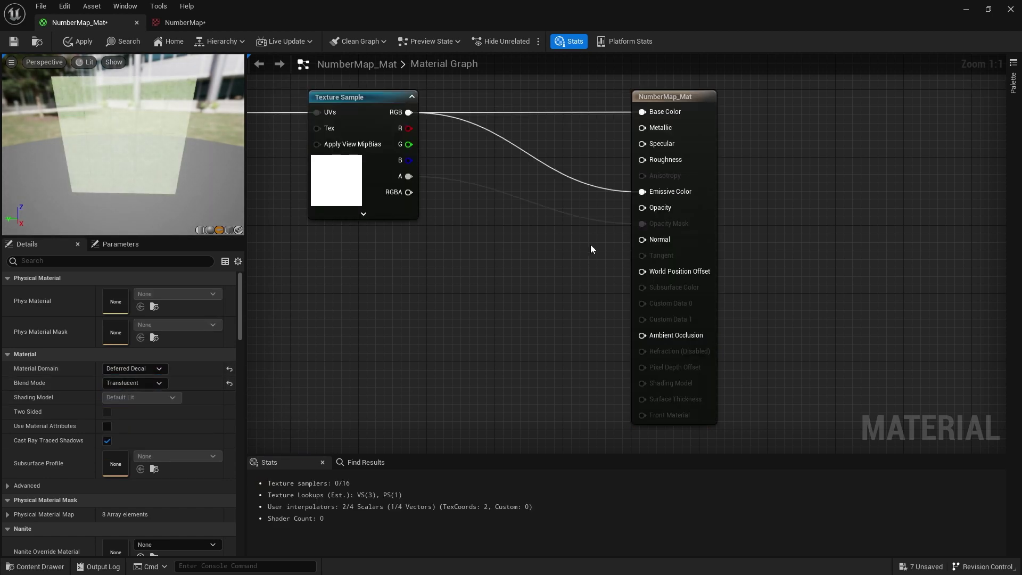
Step: Connect the Texture Sample's A output to Opacity and disconnect the Emissive Color input on the NumberMap_Mat output node
{"action": "right_click_drag", "start_coordinate": [506, 247], "coordinate": [568, 298]}
{"action": "left_click_drag", "start_coordinate": [470, 233], "coordinate": [702, 259]}
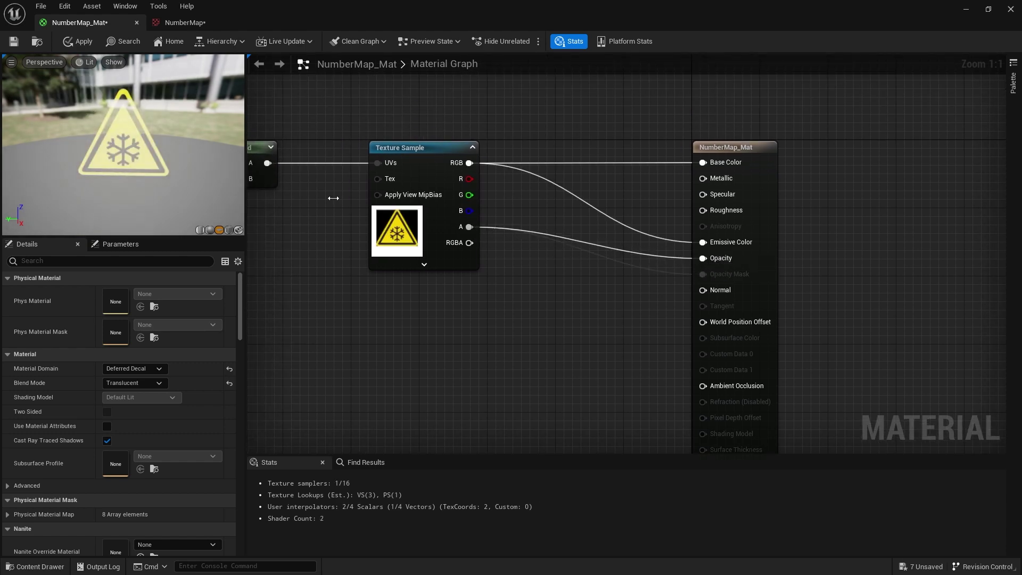
{"action": "left_click", "coordinate": [717, 245], "text": "alt"}
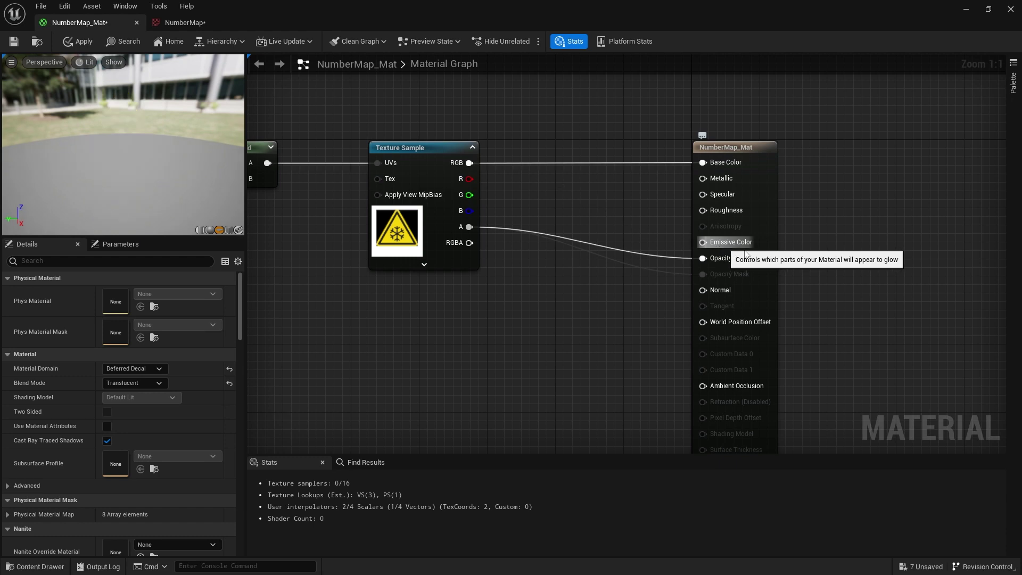
{"action": "right_click_drag", "start_coordinate": [686, 223], "coordinate": [630, 235]}
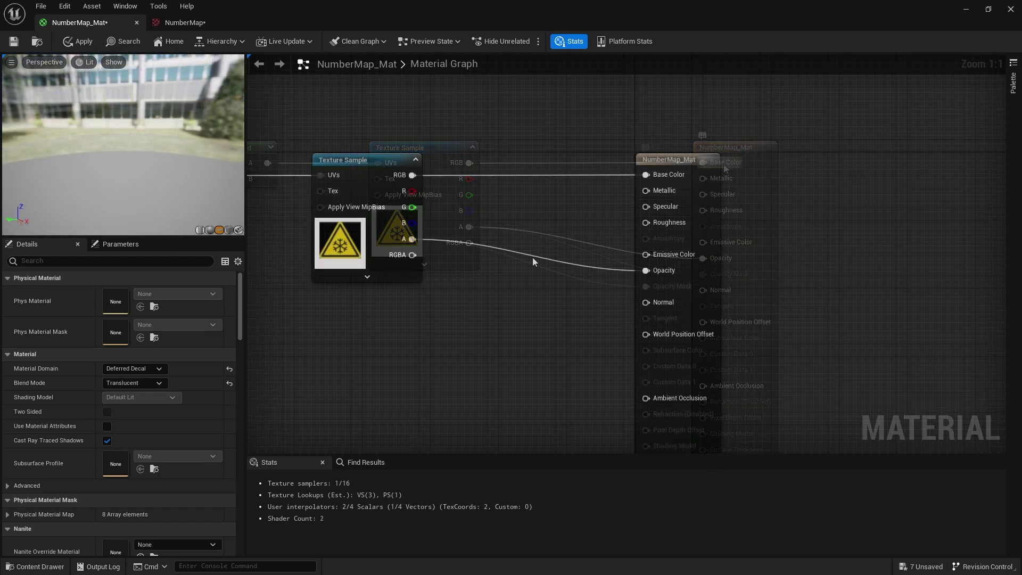
Step: Save the NumberMap_Mat material and close its editor
{"action": "left_click", "coordinate": [14, 41]}
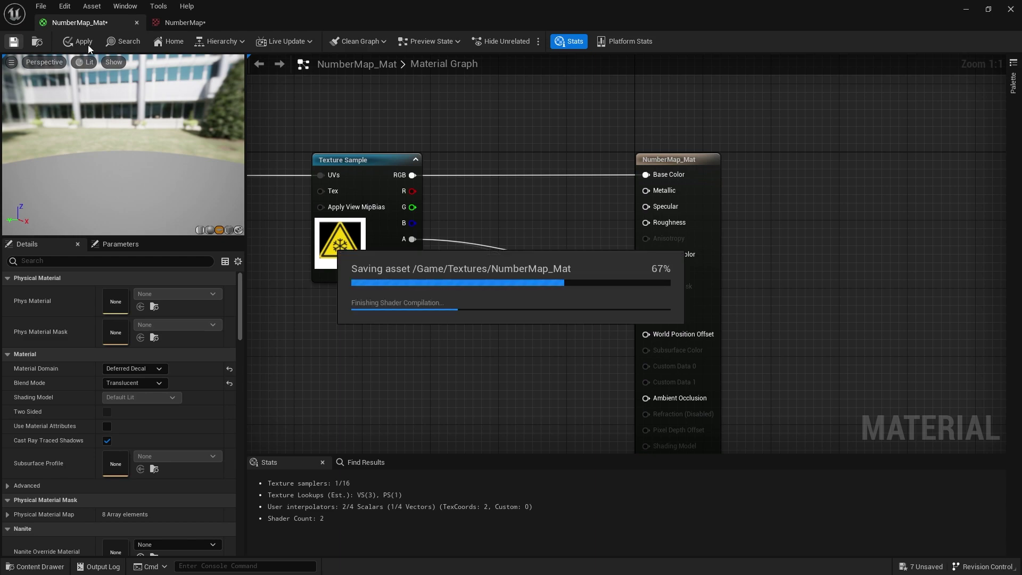
{"action": "left_click", "coordinate": [1013, 12]}
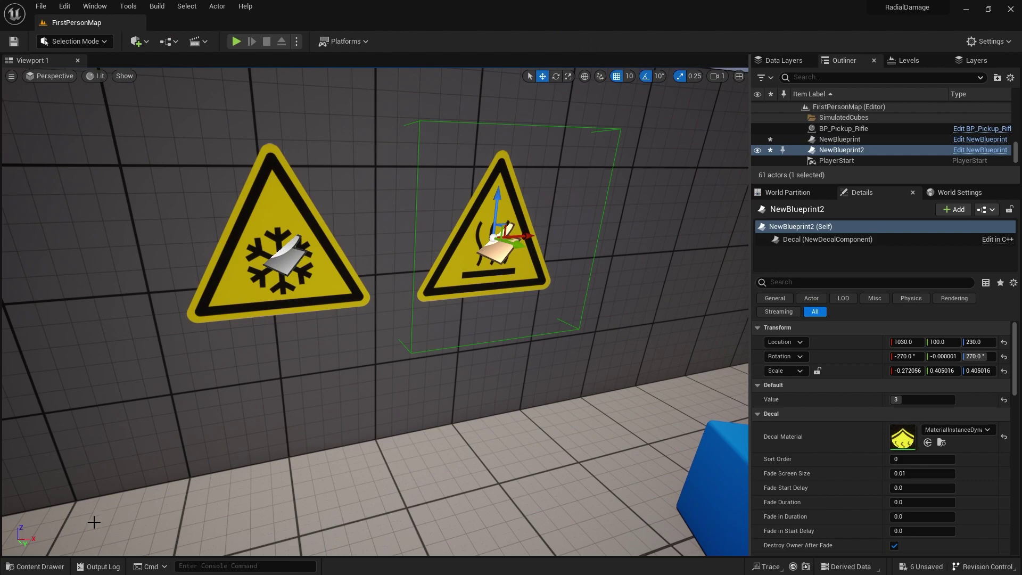
Step: Create a Blueprint class named Decal_Signs in the Textures folder with DecalActor as its parent class
{"action": "left_click", "coordinate": [35, 565]}
{"action": "right_click", "coordinate": [500, 439]}
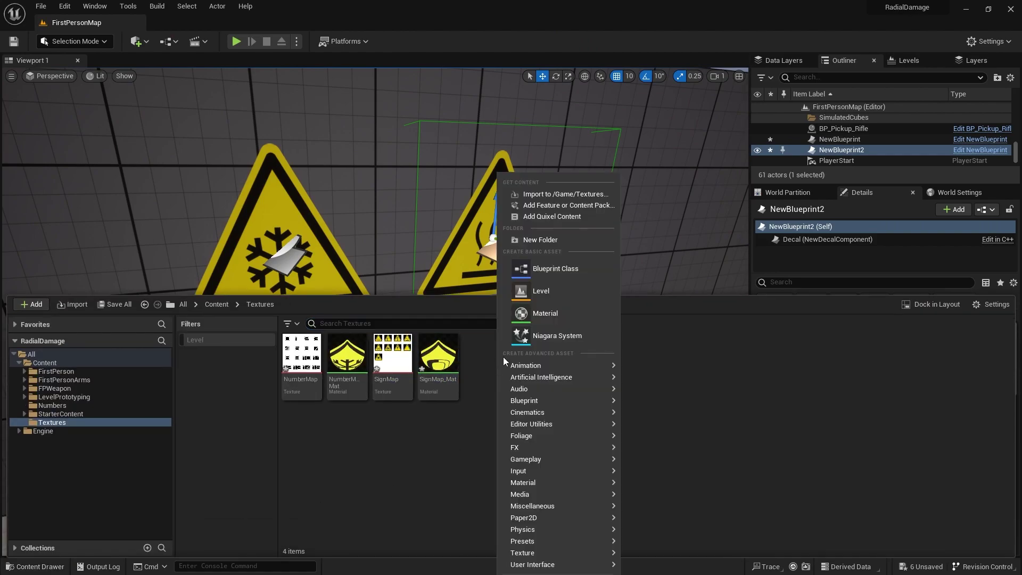
{"action": "left_click", "coordinate": [554, 264]}
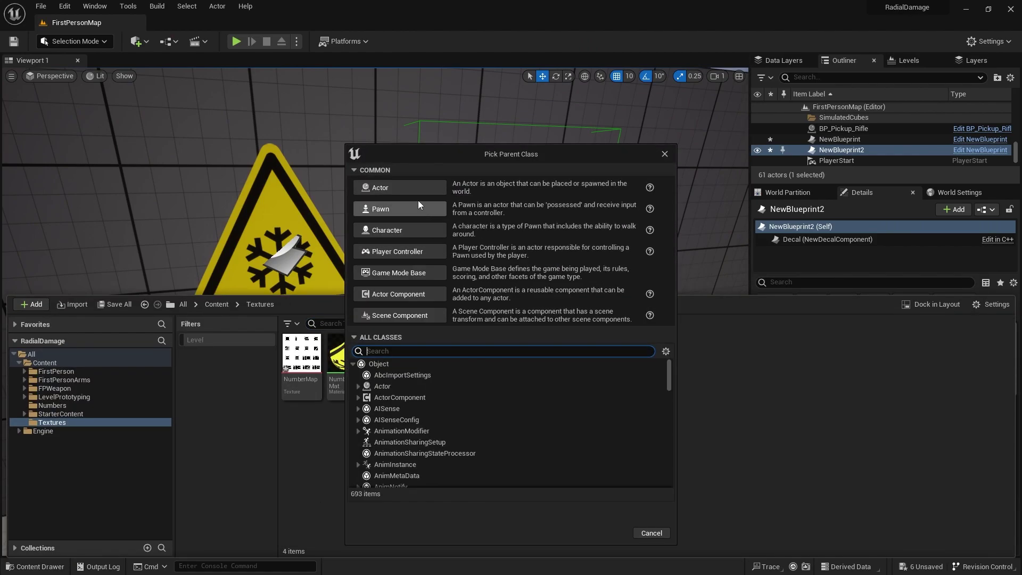
{"action": "type", "text": "deca"}
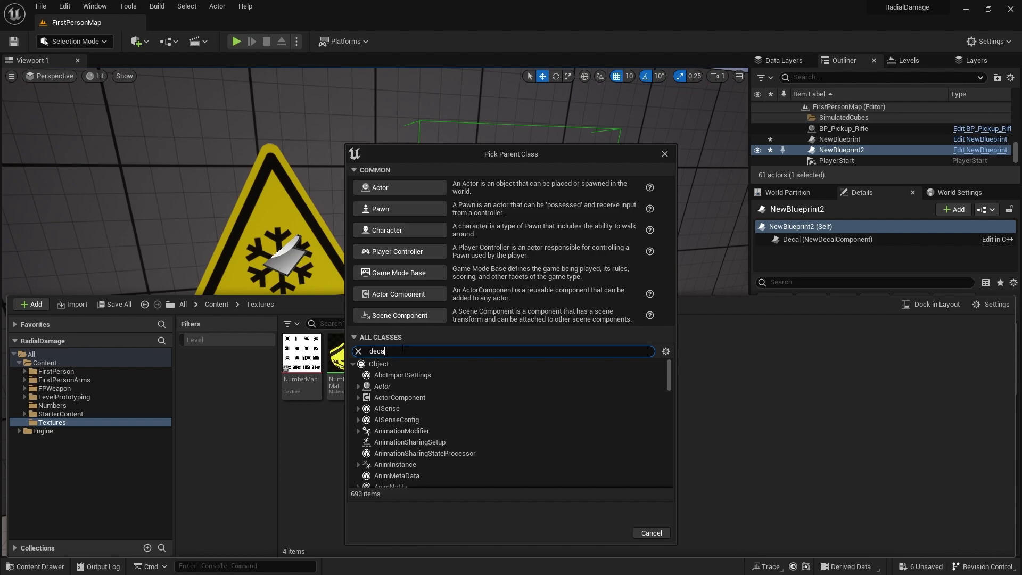
{"action": "type", "text": "l"}
{"action": "left_click", "coordinate": [404, 398]}
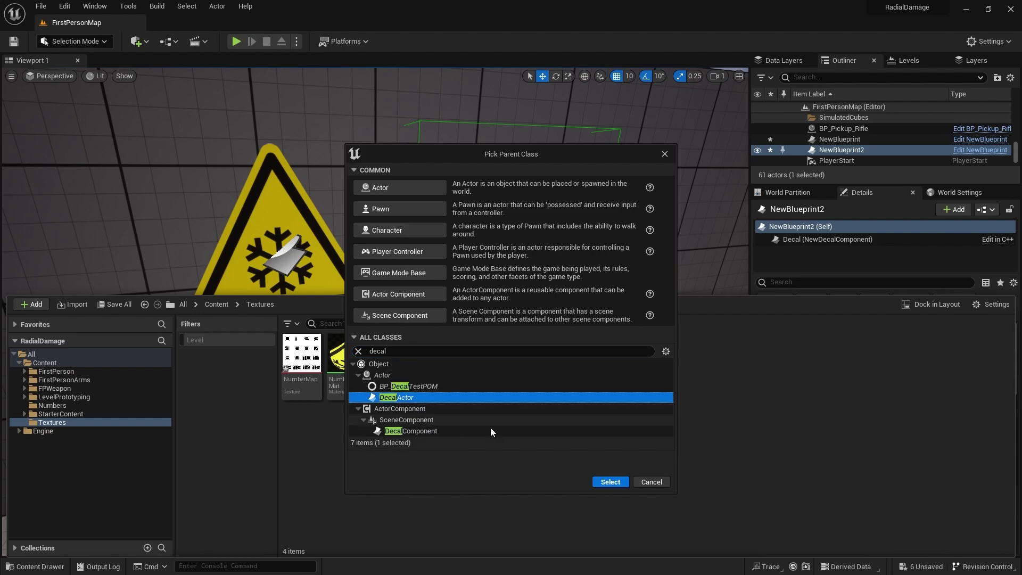
{"action": "left_click", "coordinate": [617, 482]}
{"action": "type", "text": "D"}
{"action": "type", "text": "ecal_Signs"}
{"action": "key", "text": "Return"}
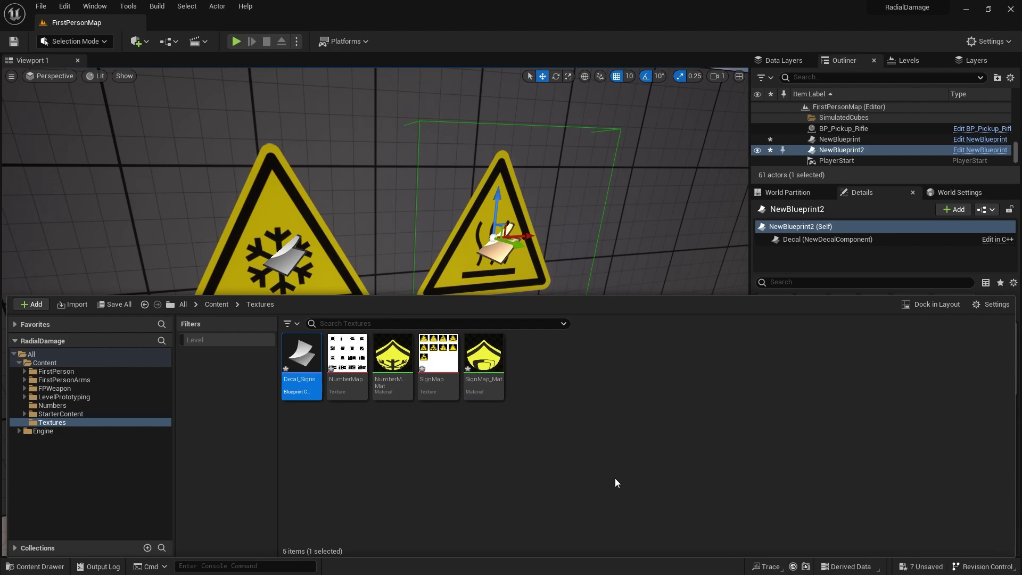
Step: Open Decal_Signs, assign NumberMap_Mat as the Decal component's material, and compile the Blueprint
{"action": "left_click_drag", "start_coordinate": [317, 364], "coordinate": [325, 367]}
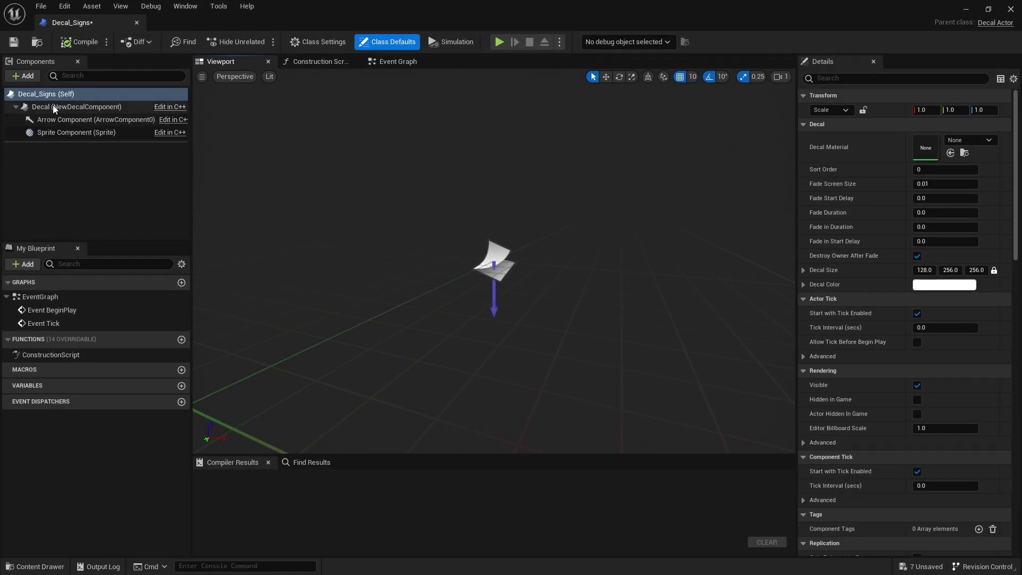
{"action": "left_click", "coordinate": [53, 105]}
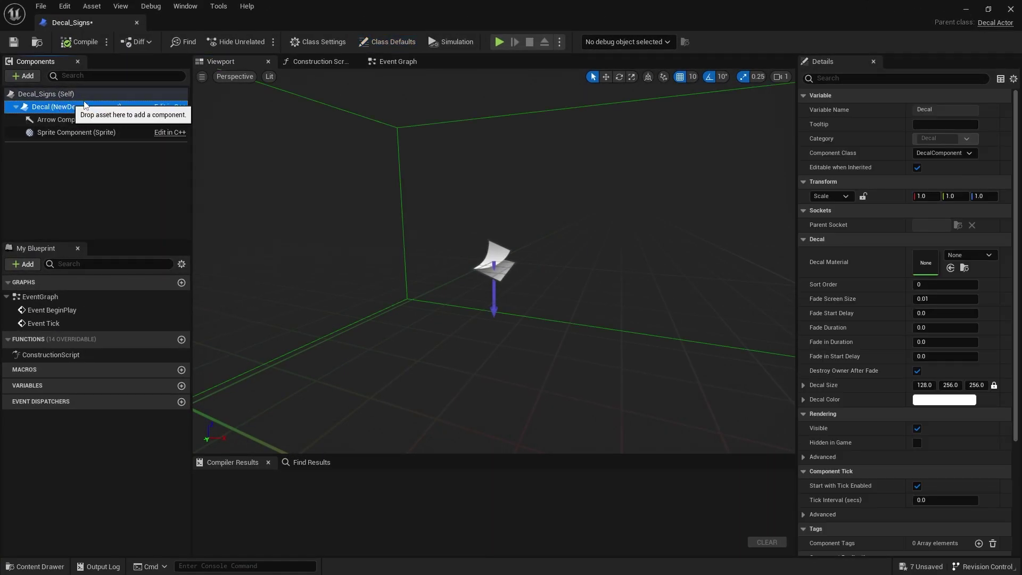
{"action": "left_click", "coordinate": [967, 254]}
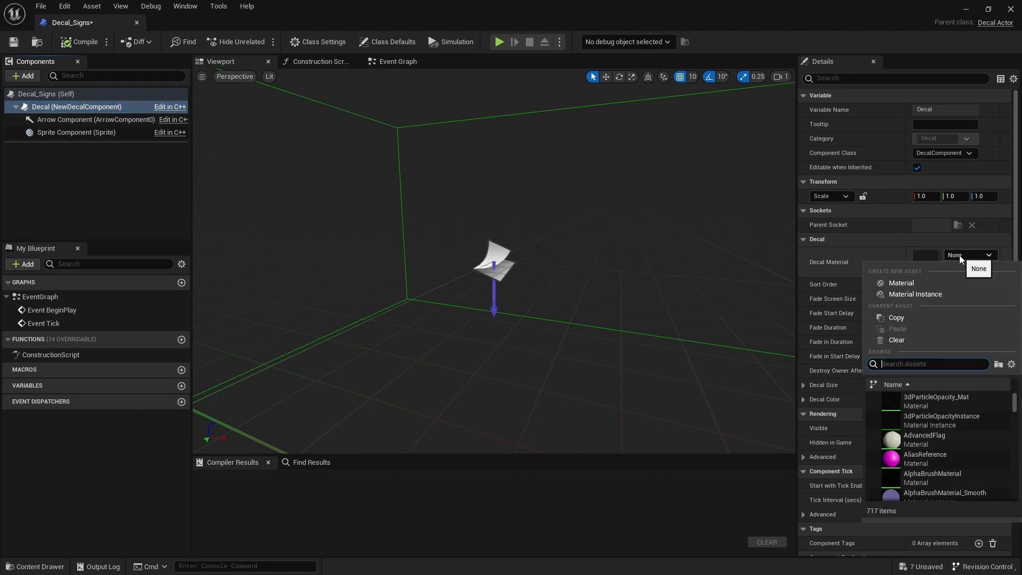
{"action": "type", "text": "number"}
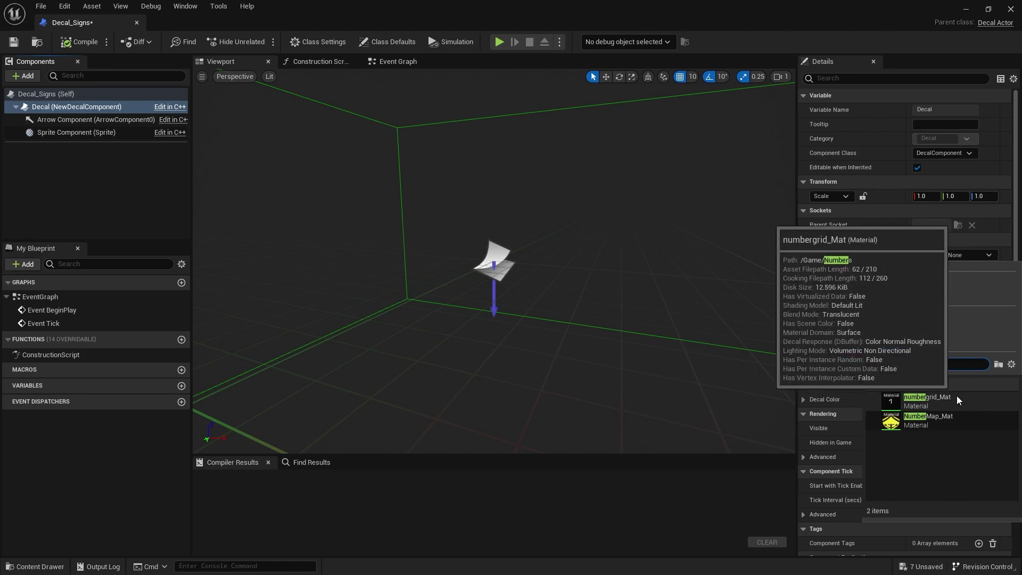
{"action": "left_click", "coordinate": [935, 417]}
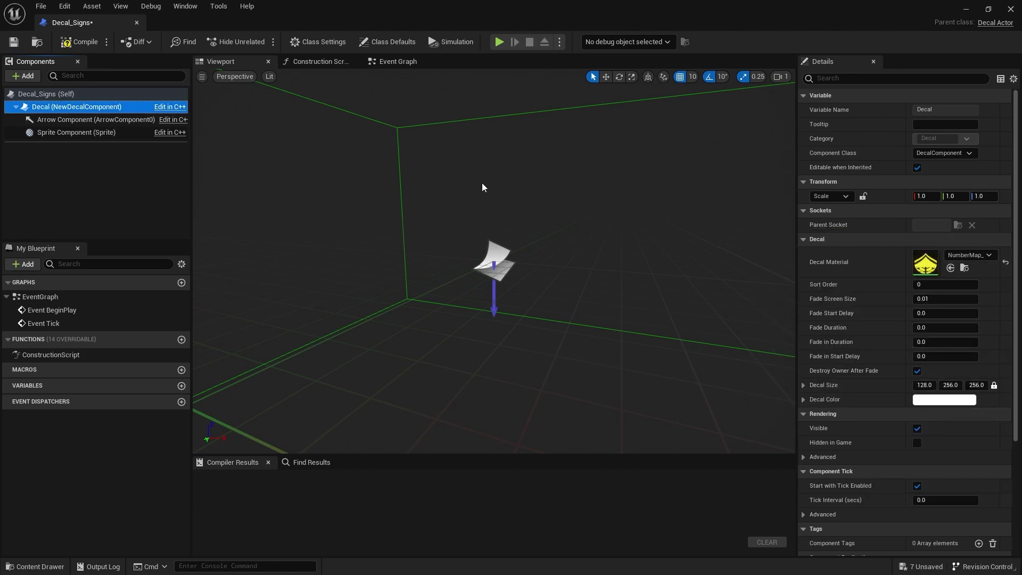
{"action": "left_click", "coordinate": [81, 42]}
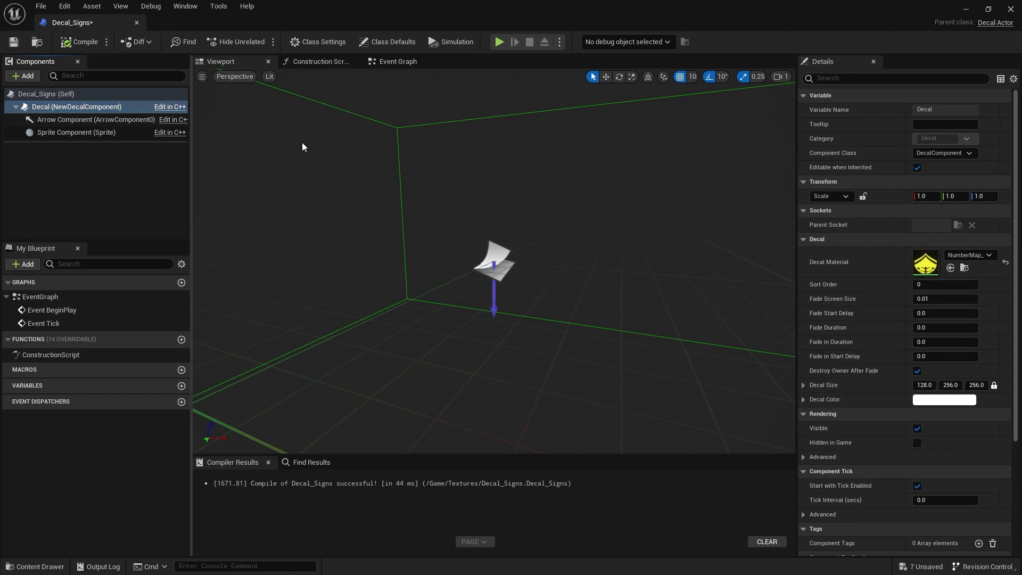
Step: Open the Construction Script and add an Integer variable named Index
{"action": "left_click", "coordinate": [319, 61]}
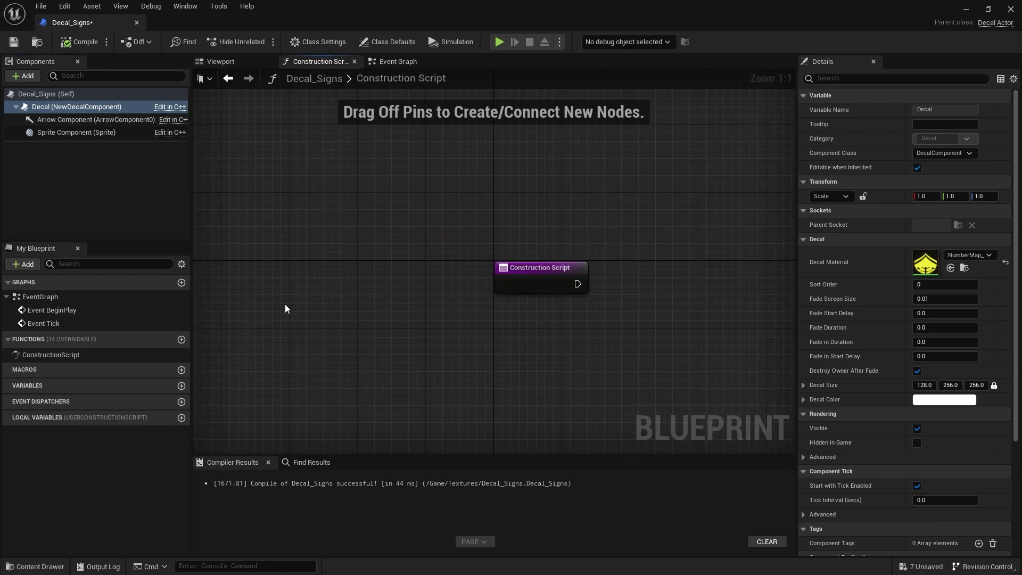
{"action": "left_click", "coordinate": [180, 385]}
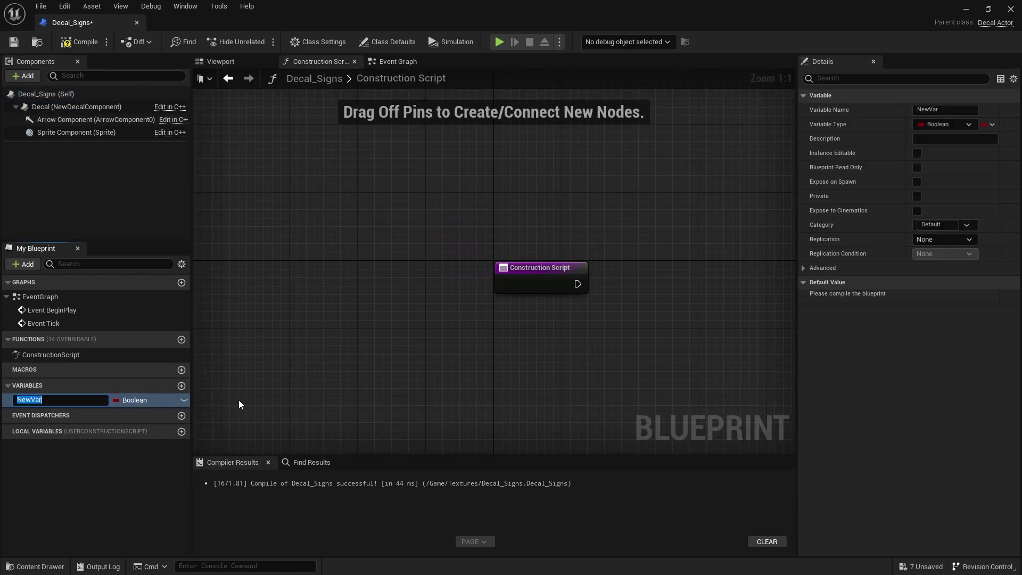
{"action": "type", "text": "Index"}
{"action": "key", "text": "Return"}
{"action": "left_click", "coordinate": [134, 400]}
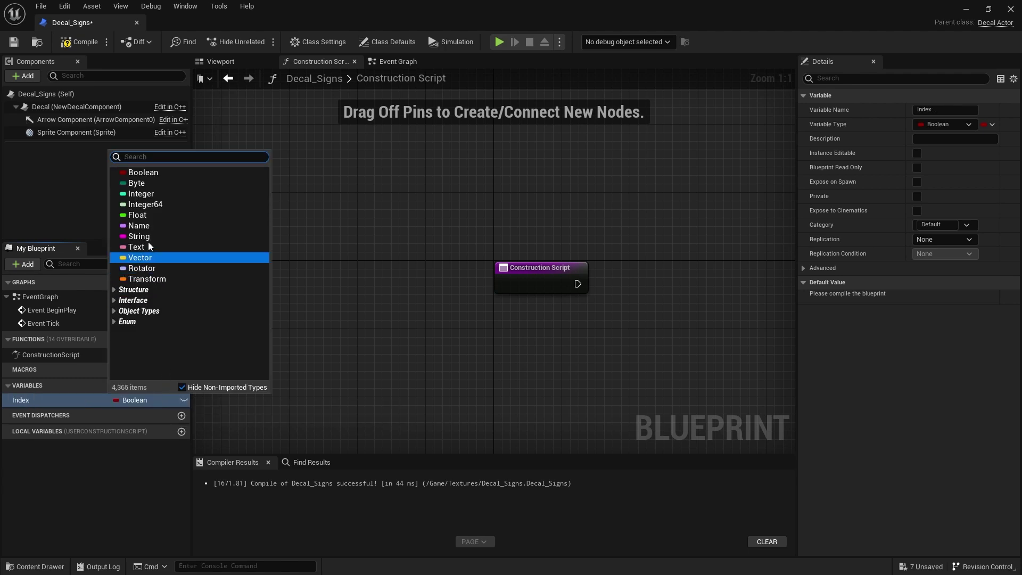
{"action": "left_click", "coordinate": [142, 196]}
Step: Add a Create Dynamic Material Instance node wired to the Construction Script node's execution output
{"action": "right_click_drag", "start_coordinate": [606, 283], "coordinate": [356, 210]}
{"action": "left_click_drag", "start_coordinate": [362, 210], "coordinate": [407, 206]}
{"action": "type", "text": "dynamic m"}
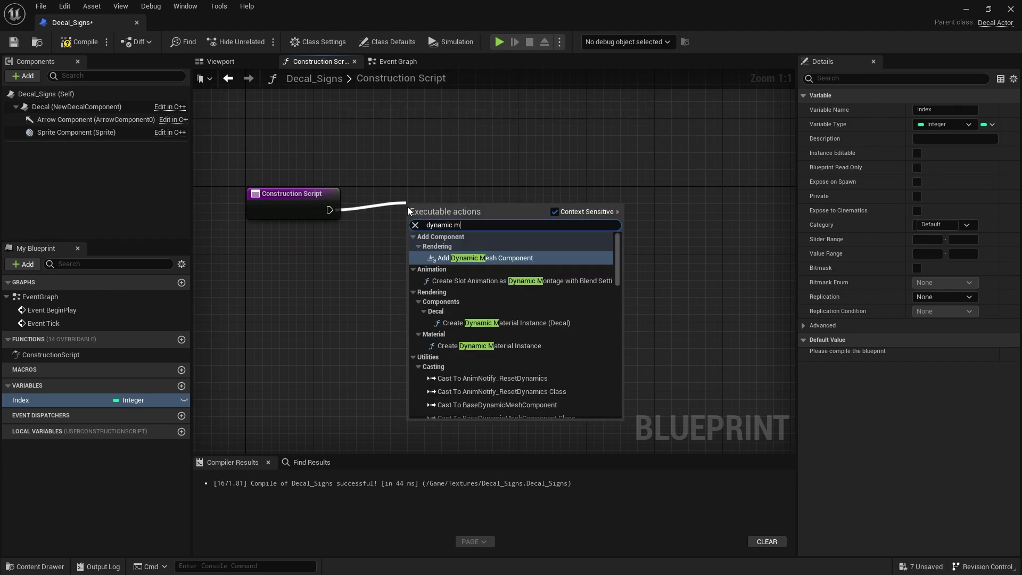
{"action": "type", "text": "aterial"}
{"action": "key", "text": "Return"}
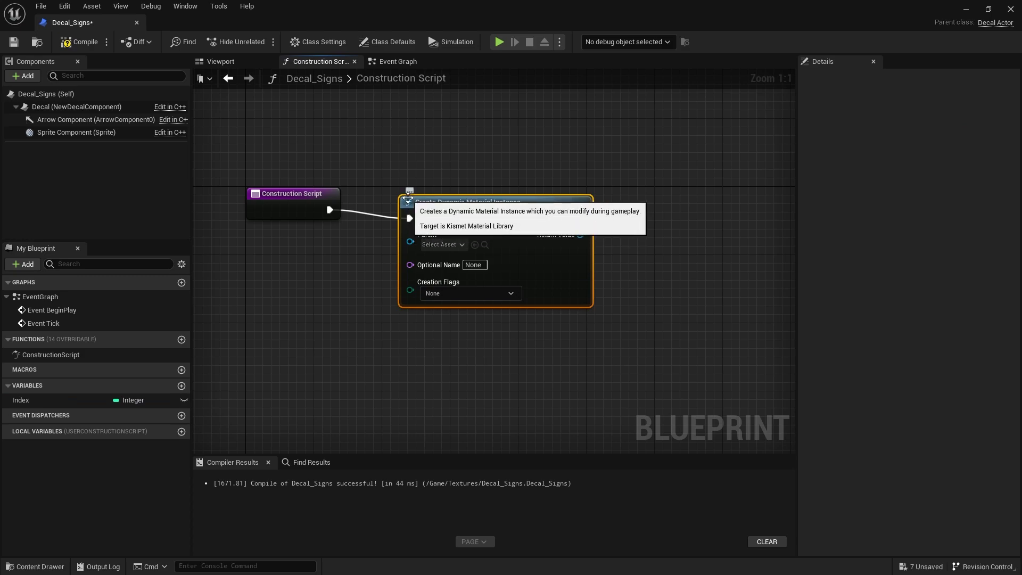
Step: Set the Create Dynamic Material Instance node's parent to NumberMap_Mat and move the node closer to the Construction Script node
{"action": "left_click", "coordinate": [452, 244]}
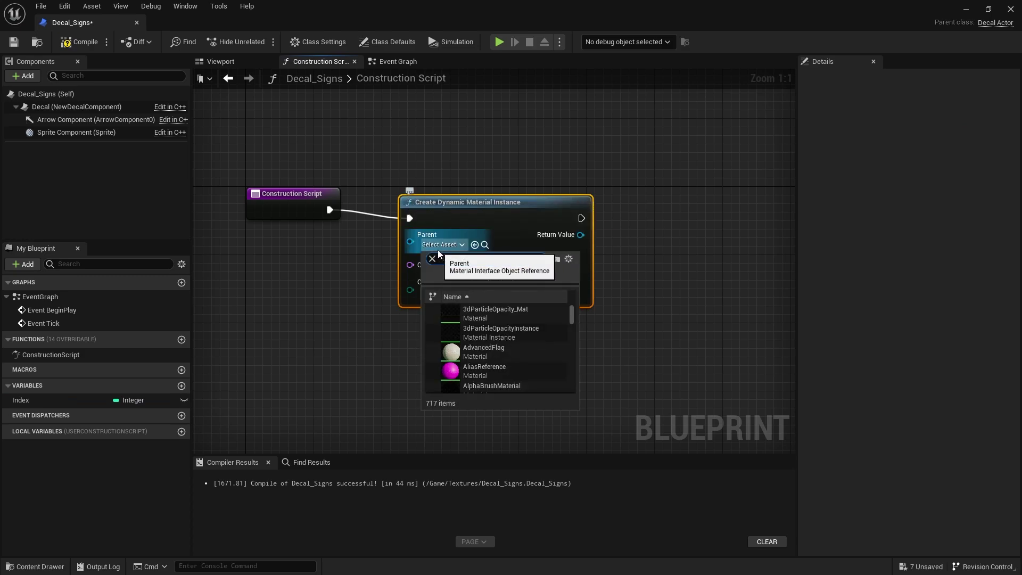
{"action": "type", "text": "number"}
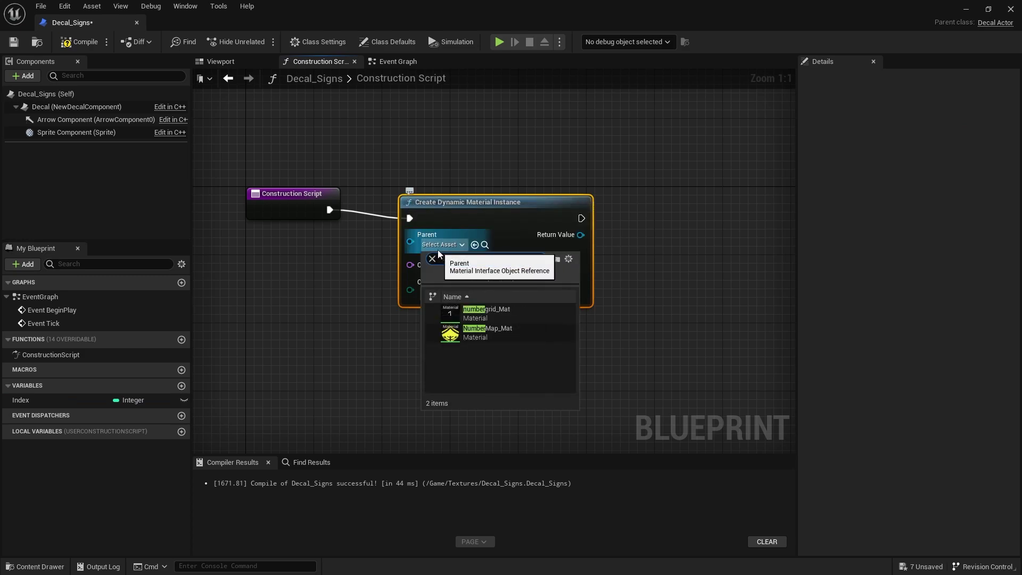
{"action": "left_click", "coordinate": [488, 336]}
{"action": "left_click_drag", "start_coordinate": [483, 221], "coordinate": [470, 209]}
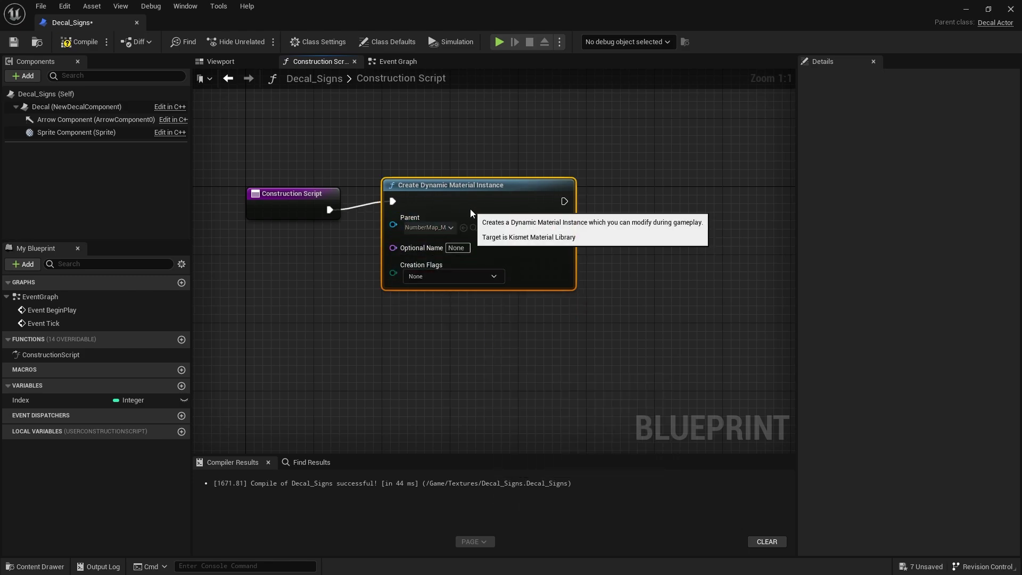
Step: Add a Set Scalar Parameter Value node from the dynamic material instance's Return Value and align it with the preceding node
{"action": "right_click_drag", "start_coordinate": [627, 253], "coordinate": [381, 247]}
{"action": "left_click_drag", "start_coordinate": [318, 212], "coordinate": [386, 221]}
{"action": "type", "text": "set scalar"}
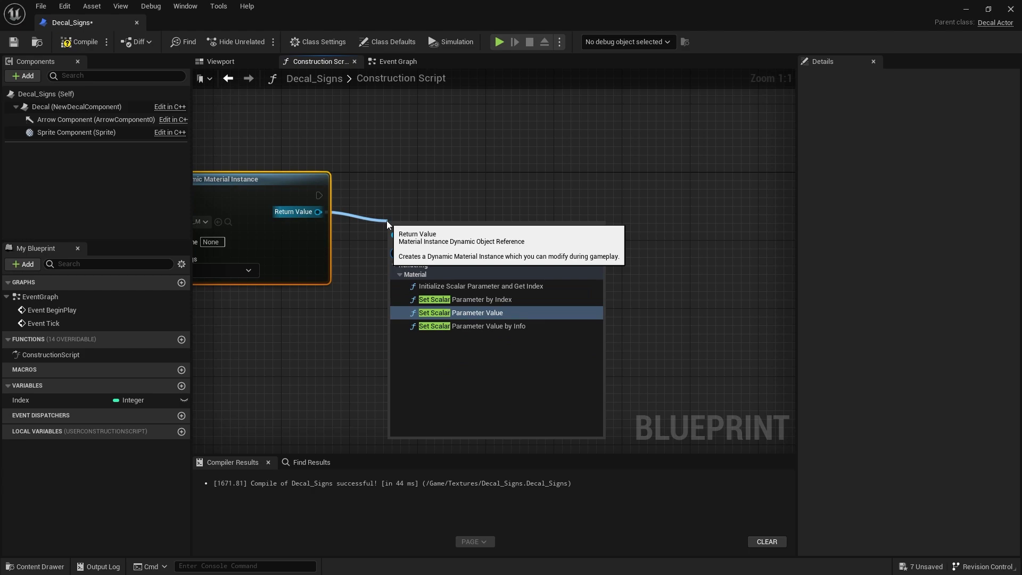
{"action": "key", "text": "Return"}
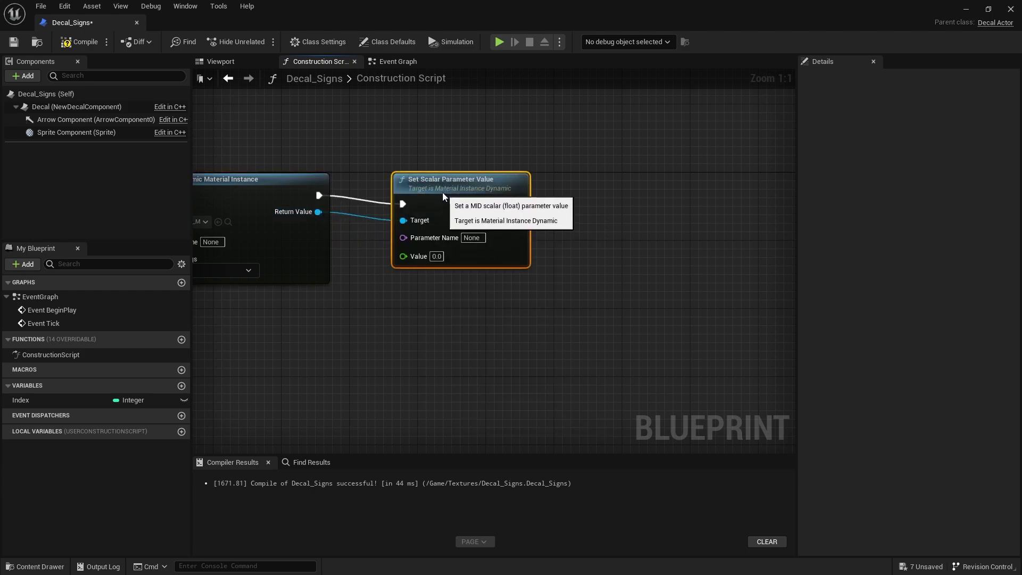
{"action": "left_click_drag", "start_coordinate": [445, 181], "coordinate": [487, 172]}
Step: Set the Parameter Name on the Set Scalar Parameter Value node to Index
{"action": "left_click", "coordinate": [514, 229]}
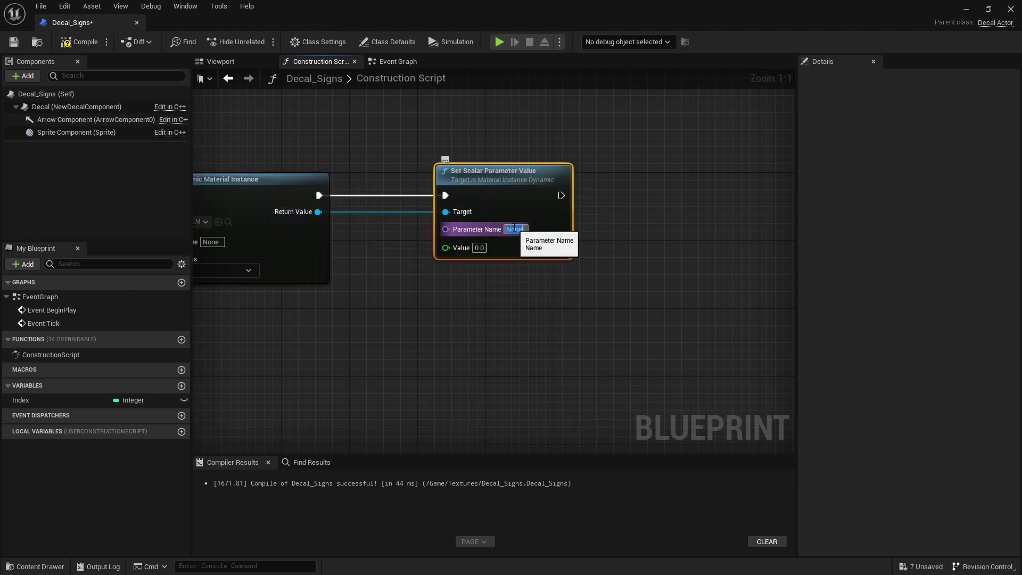
{"action": "type", "text": "Index"}
{"action": "key", "text": "Return"}
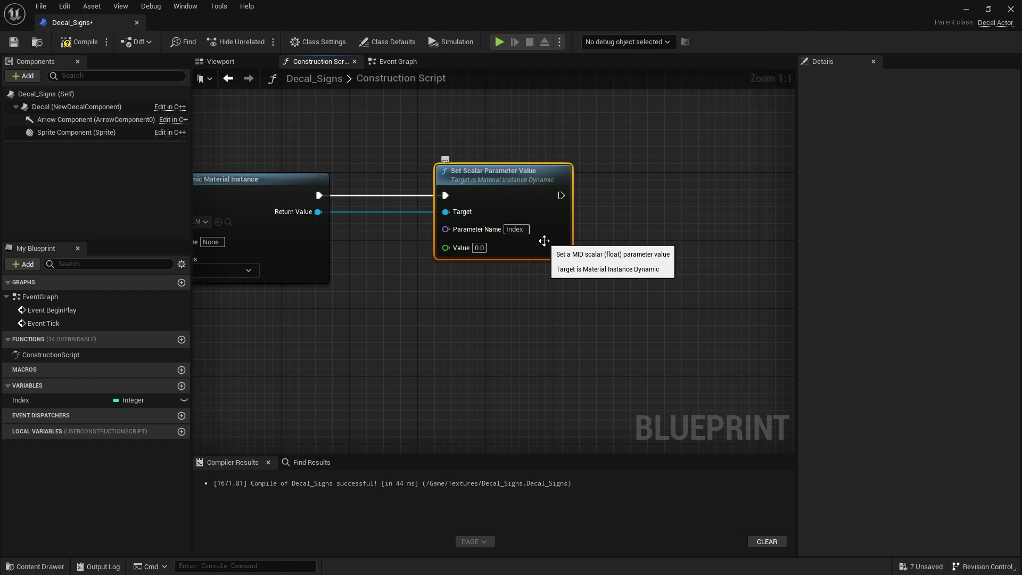
Step: Check the Index parameter node's name in the NumberMap_Mat material and return to the Decal_Signs Construction Script
{"action": "left_click", "coordinate": [43, 566]}
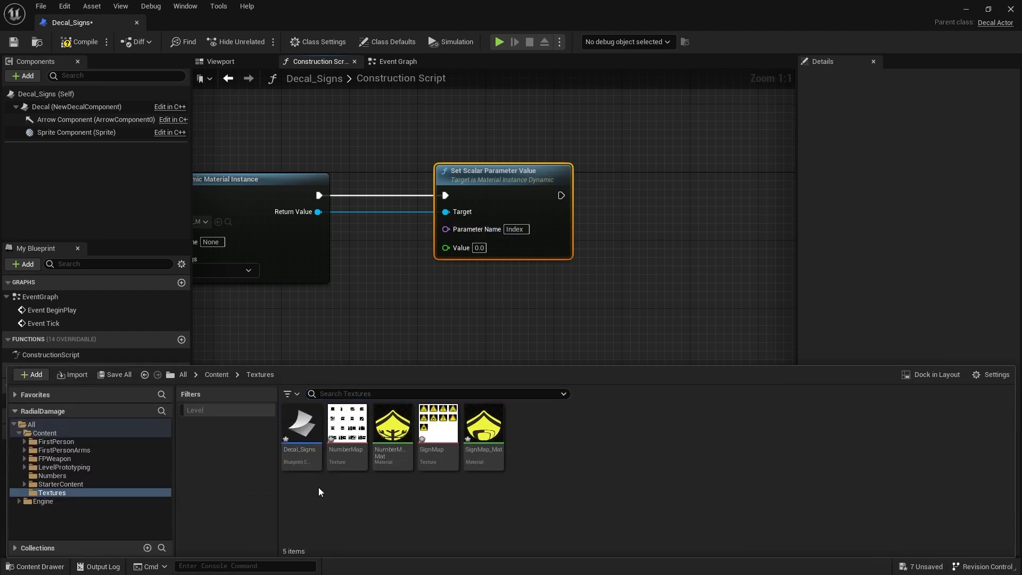
{"action": "key", "text": "ctrl+space"}
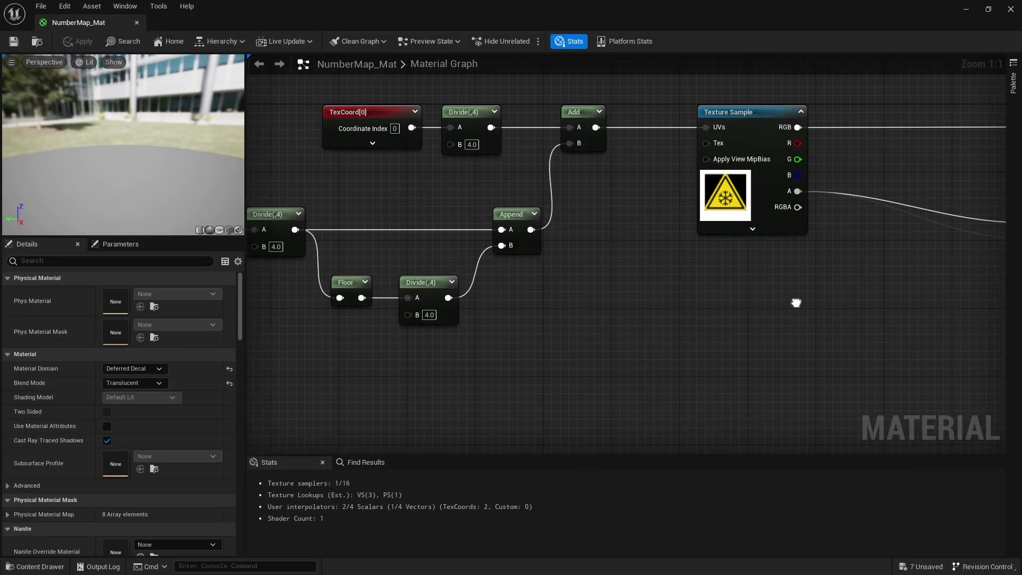
{"action": "right_click_drag", "start_coordinate": [796, 302], "coordinate": [961, 302]}
{"action": "left_click", "coordinate": [321, 223]}
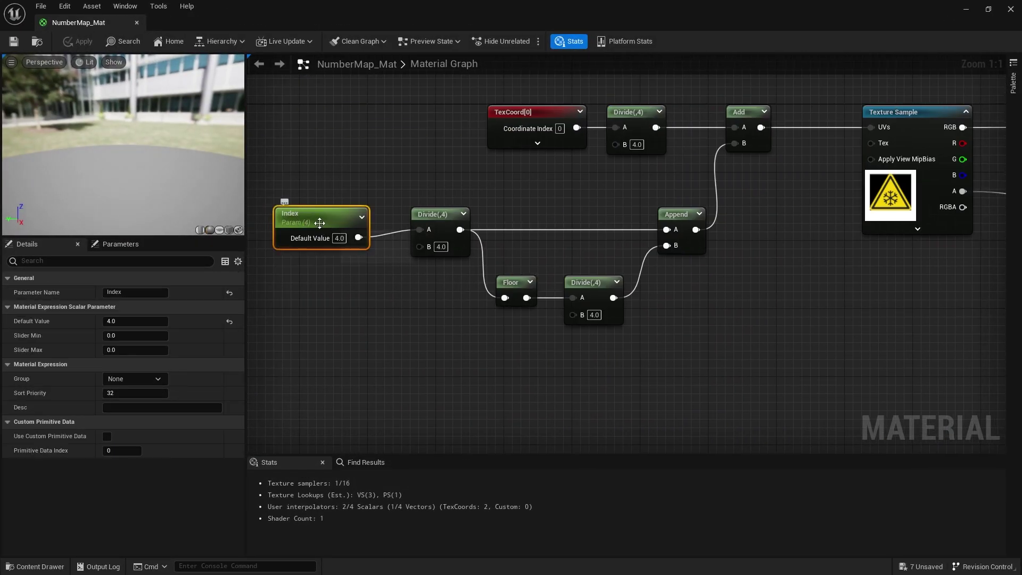
{"action": "left_click", "coordinate": [966, 9]}
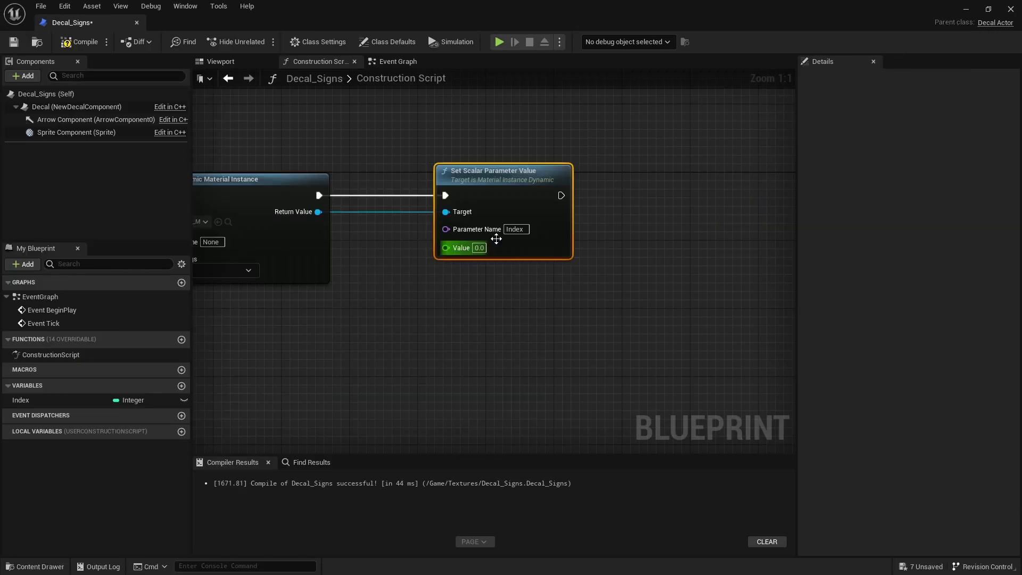
Step: Add an Index variable getter and connect it through an integer-to-float conversion to the Set Scalar Parameter Value node's Value input
{"action": "right_click_drag", "start_coordinate": [475, 251], "coordinate": [654, 204]}
{"action": "left_click_drag", "start_coordinate": [98, 400], "coordinate": [453, 293]}
{"action": "left_click", "coordinate": [477, 309]}
{"action": "right_click_drag", "start_coordinate": [546, 327], "coordinate": [399, 355]}
{"action": "left_click_drag", "start_coordinate": [353, 319], "coordinate": [410, 274]}
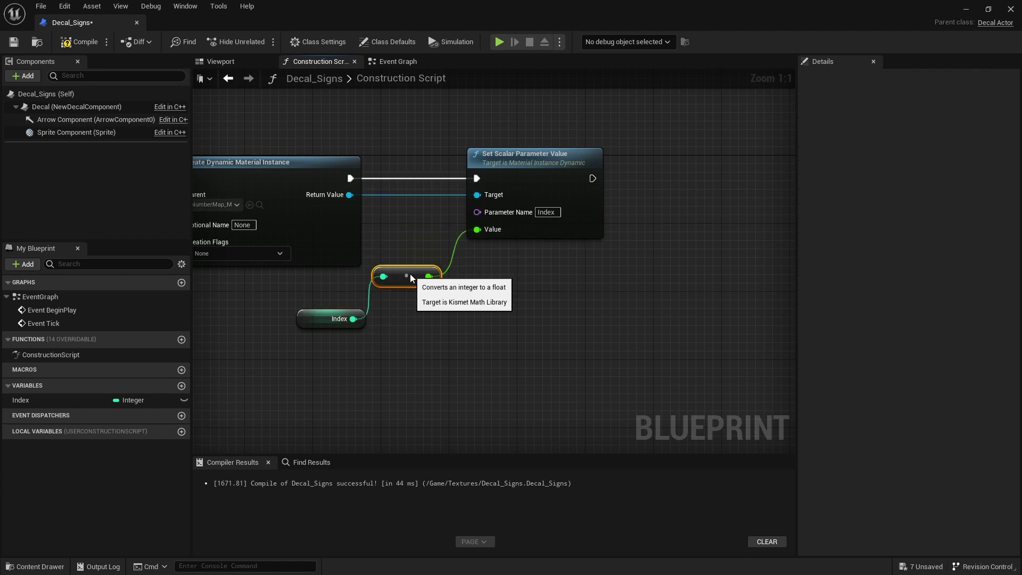
Step: Set the Index variable's slider range and value range to 0–15 and make it Instance Editable
{"action": "left_click", "coordinate": [319, 327]}
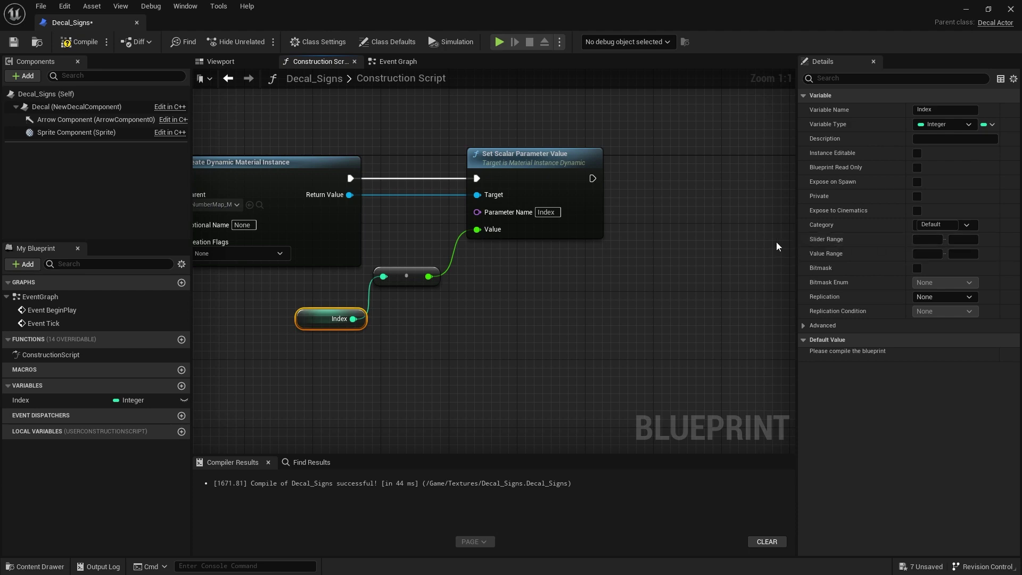
{"action": "left_click", "coordinate": [927, 239]}
{"action": "key", "text": "Return"}
{"action": "left_click", "coordinate": [964, 240]}
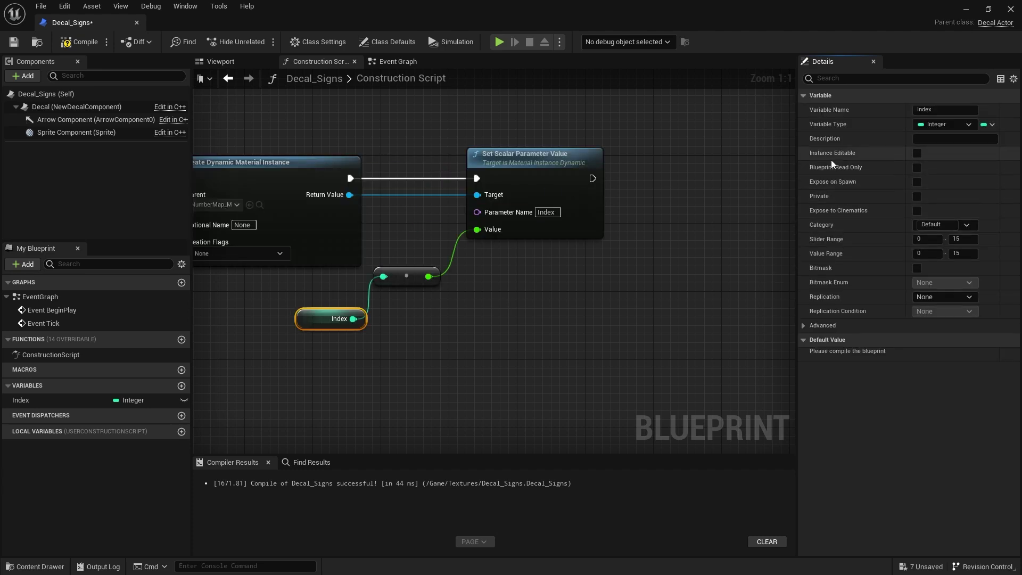
{"action": "left_click", "coordinate": [917, 154]}
{"action": "left_click", "coordinate": [646, 317]}
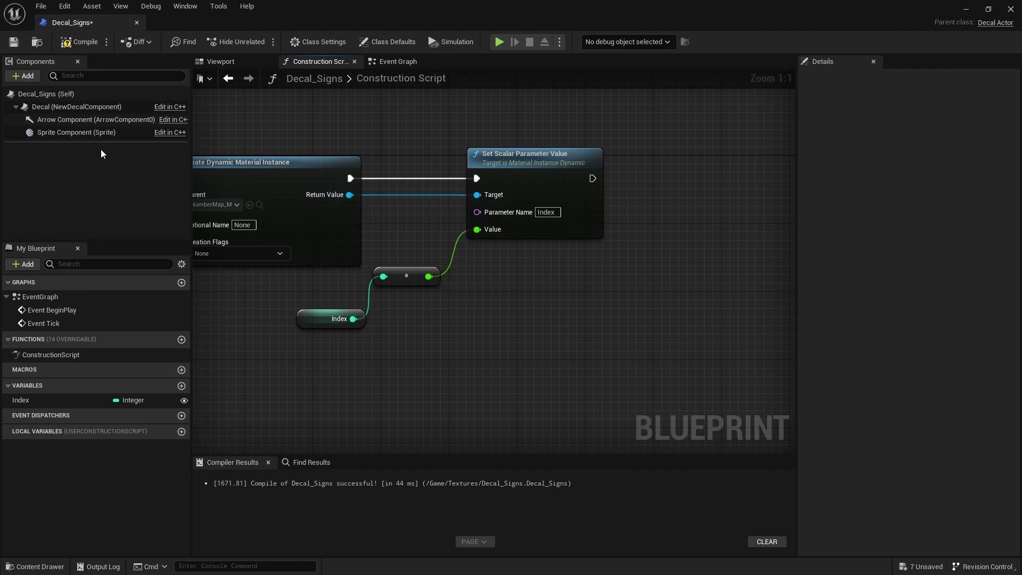
Step: Add a Decal component reference to the Construction Script and create a Set Decal Material node from it
{"action": "left_click_drag", "start_coordinate": [40, 107], "coordinate": [627, 142]}
{"action": "type", "text": "a"}
{"action": "key", "text": "BackSpace"}
{"action": "type", "text": "set decal ma"}
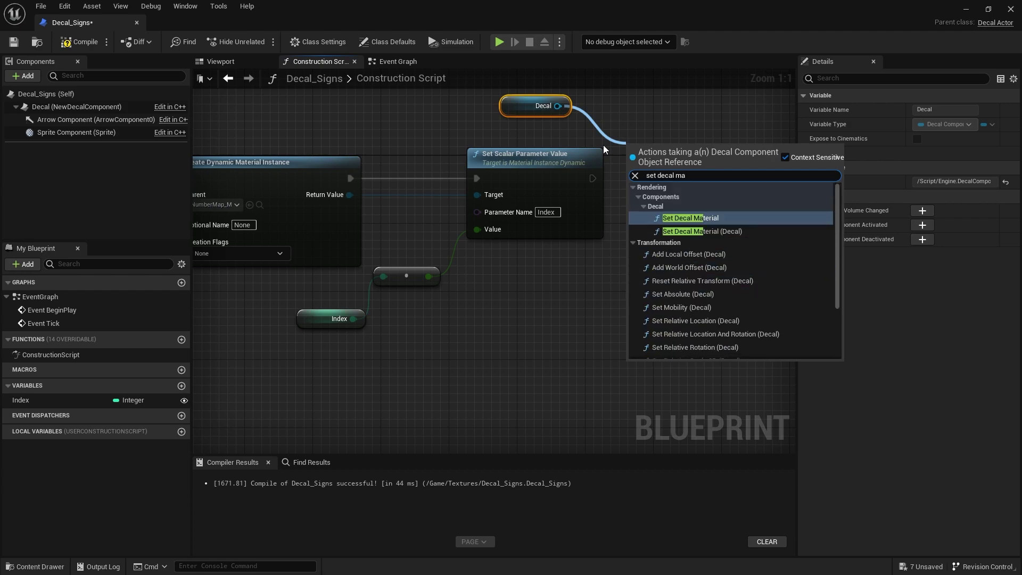
{"action": "key", "text": "Return"}
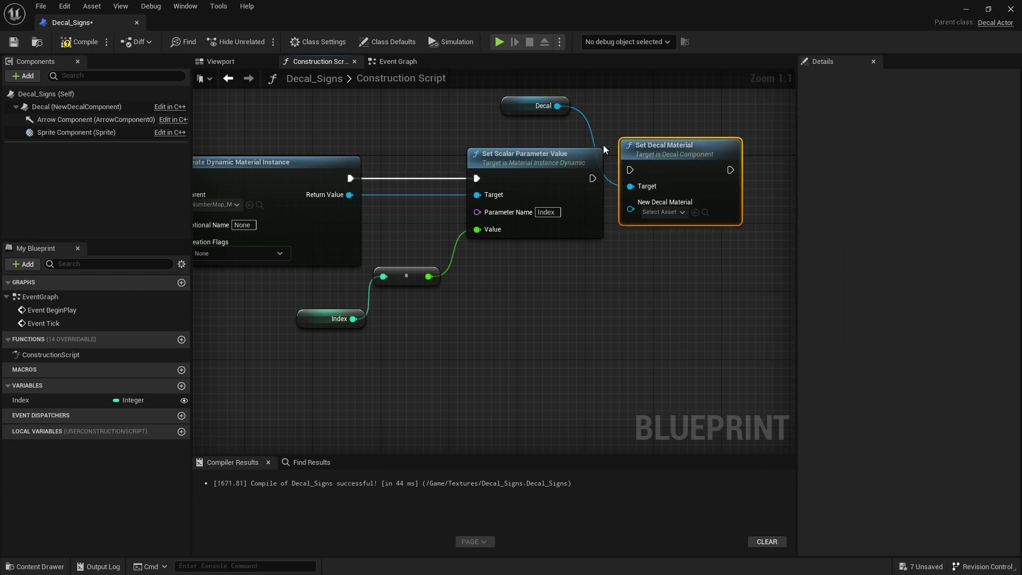
Step: Wire Set Decal Material after Set Scalar Parameter Value, feed it the dynamic material instance, then compile, save and close the Blueprint
{"action": "left_click_drag", "start_coordinate": [592, 178], "coordinate": [723, 168]}
{"action": "left_click_drag", "start_coordinate": [673, 217], "coordinate": [349, 195]}
{"action": "left_click", "coordinate": [80, 41]}
{"action": "left_click", "coordinate": [14, 42]}
{"action": "left_click", "coordinate": [1010, 9]}
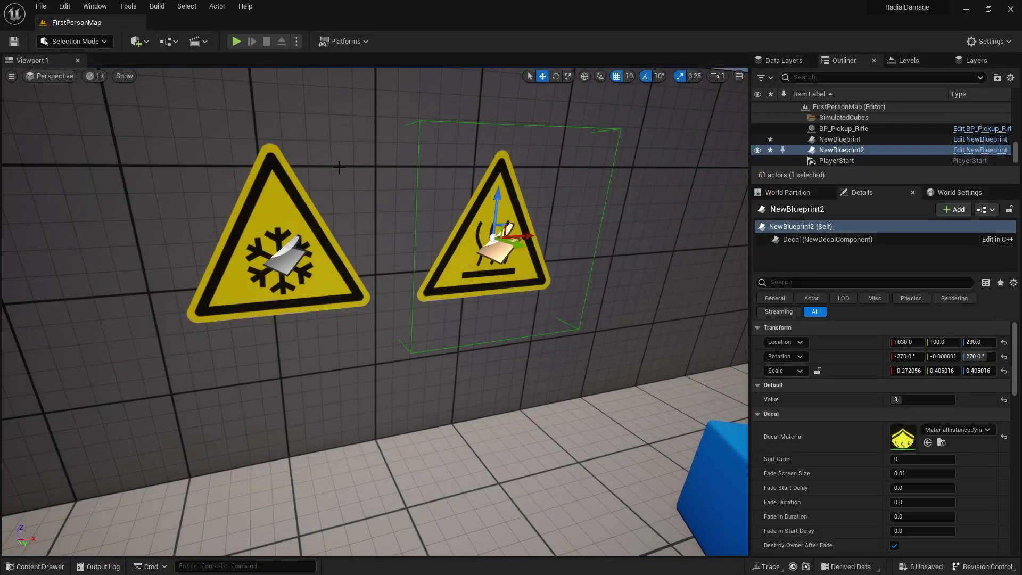
Step: Place the Decal_Signs Blueprint from the Textures folder on the wall beside the snowflake sign and rotate it upright
{"action": "left_click", "coordinate": [36, 567]}
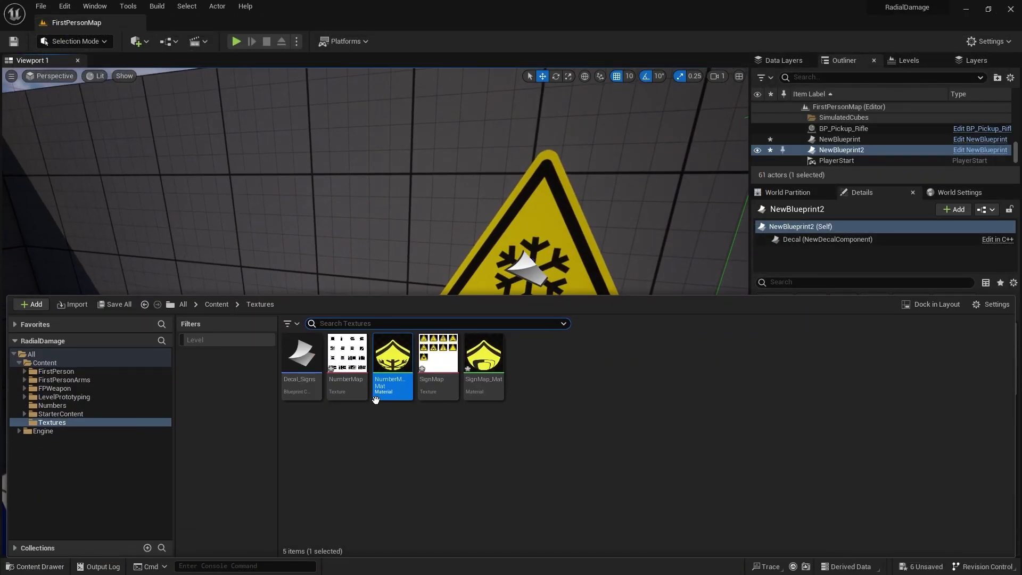
{"action": "left_click_drag", "start_coordinate": [278, 282], "coordinate": [171, 227]}
{"action": "key", "text": "e"}
{"action": "left_click_drag", "start_coordinate": [160, 162], "coordinate": [112, 228]}
{"action": "right_click_drag", "start_coordinate": [372, 266], "coordinate": [319, 266]}
Step: Scale the Decal_Signs decal down to about 0.376 in Y and Z and set its Index to 5
{"action": "key", "text": "r"}
{"action": "left_click_drag", "start_coordinate": [338, 237], "coordinate": [323, 249]}
{"action": "right_click_drag", "start_coordinate": [373, 266], "coordinate": [394, 255]}
{"action": "mouse_move", "coordinate": [375, 338]}
{"action": "right_mouse_down"}
{"action": "mouse_move", "coordinate": [383, 319]}
{"action": "mouse_move", "coordinate": [375, 338]}
{"action": "right_mouse_up"}
{"action": "left_click_drag", "start_coordinate": [899, 400], "coordinate": [947, 401]}
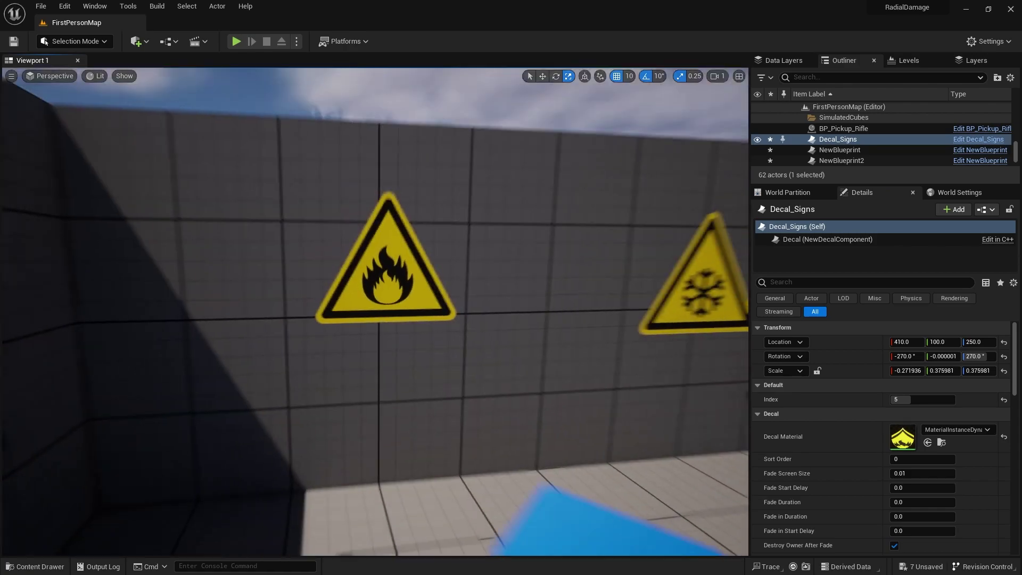
Step: Duplicate the flame sign decal and move the copy up and sideways to location 310, 100, 290
{"action": "left_click", "coordinate": [418, 288]}
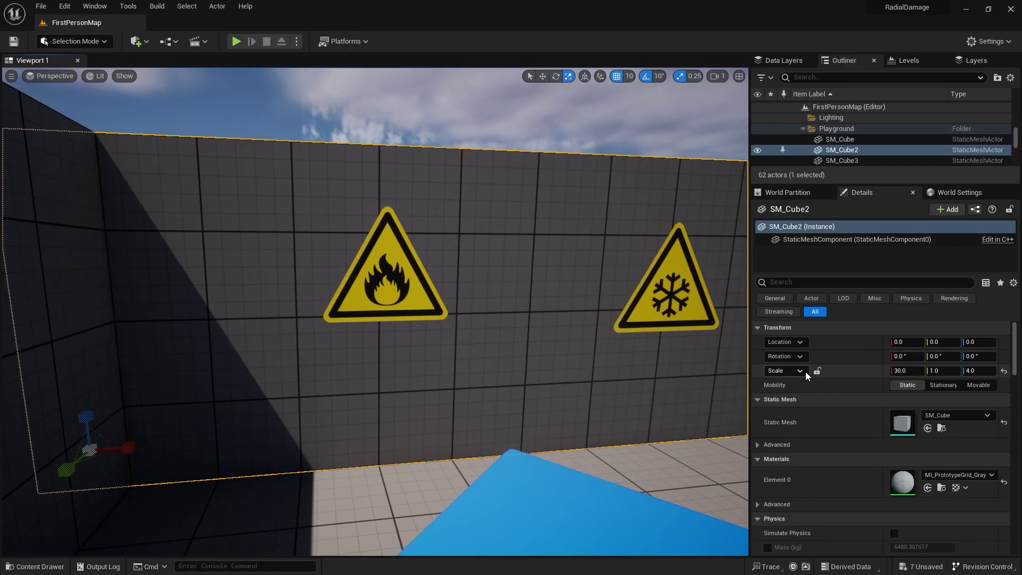
{"action": "left_click", "coordinate": [388, 276]}
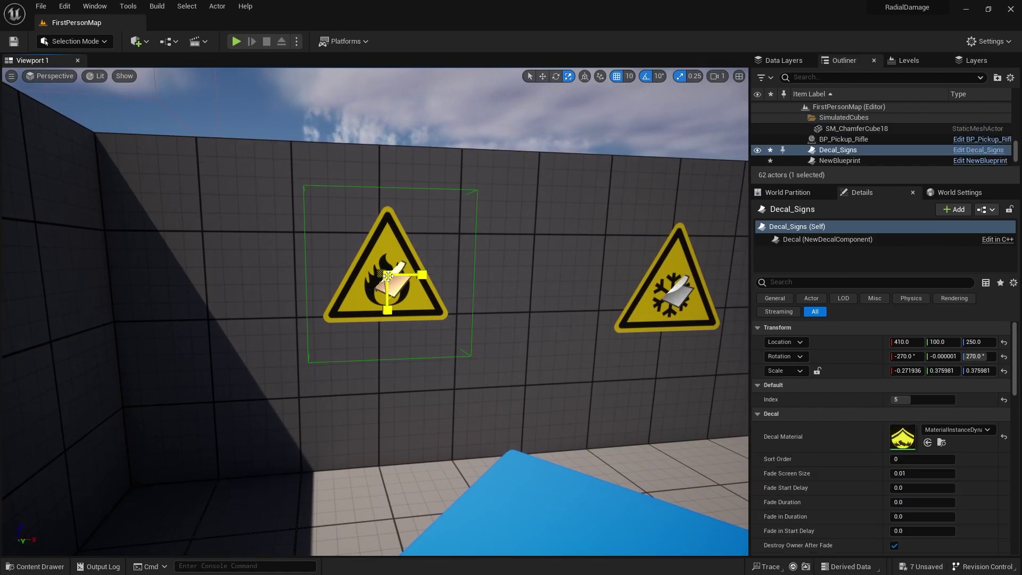
{"action": "key", "text": "w"}
{"action": "left_click_drag", "start_coordinate": [388, 276], "coordinate": [301, 238], "text": "alt"}
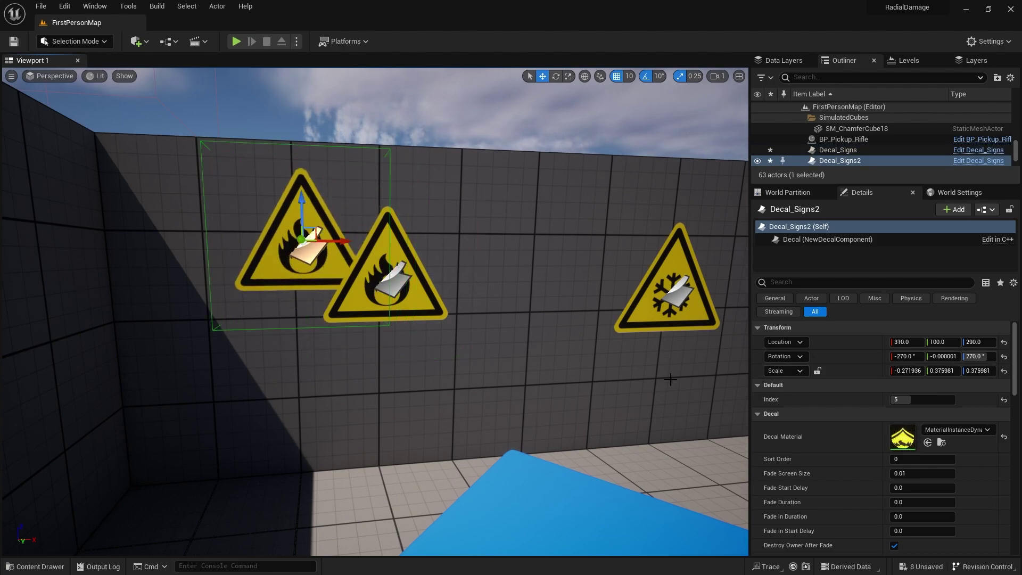
Step: Rotate the duplicated flame sign by 20 degrees in the wall plane, to an X rotation of -290°
{"action": "key", "text": "e"}
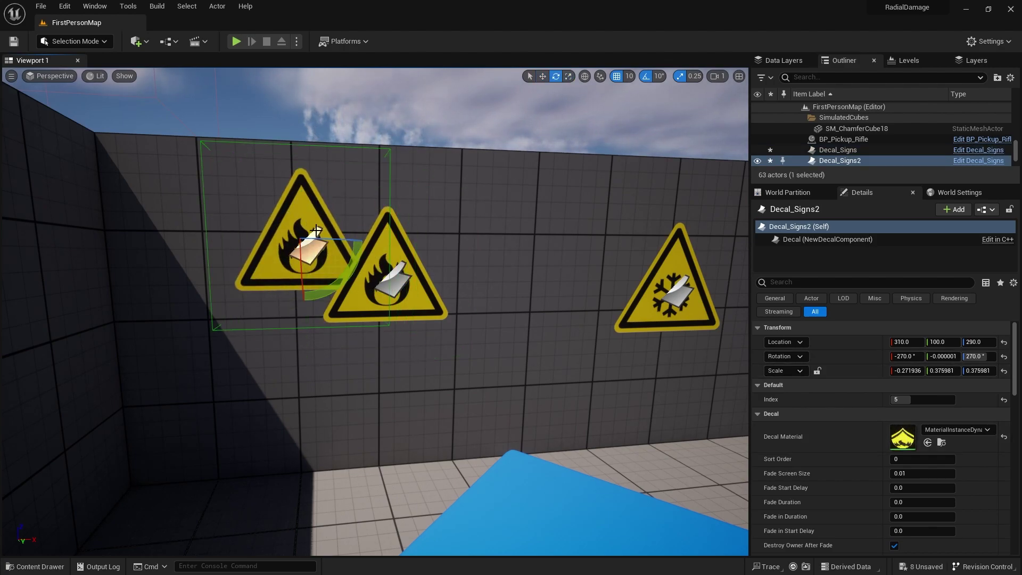
{"action": "left_click_drag", "start_coordinate": [348, 253], "coordinate": [335, 226]}
{"action": "mouse_move", "coordinate": [909, 400]}
{"action": "left_mouse_down"}
{"action": "mouse_move", "coordinate": [931, 400]}
{"action": "mouse_move", "coordinate": [909, 399]}
{"action": "left_mouse_up"}
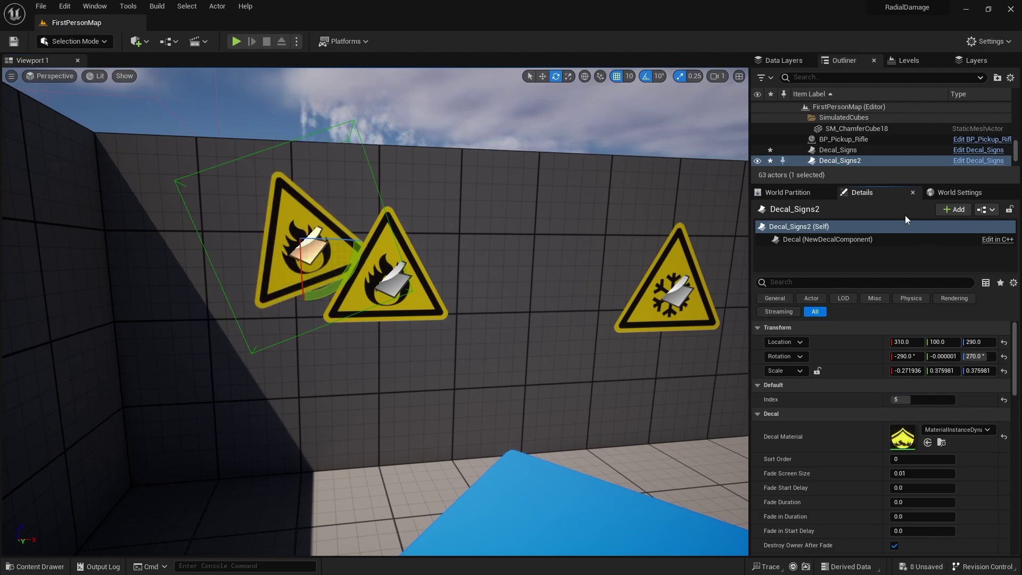